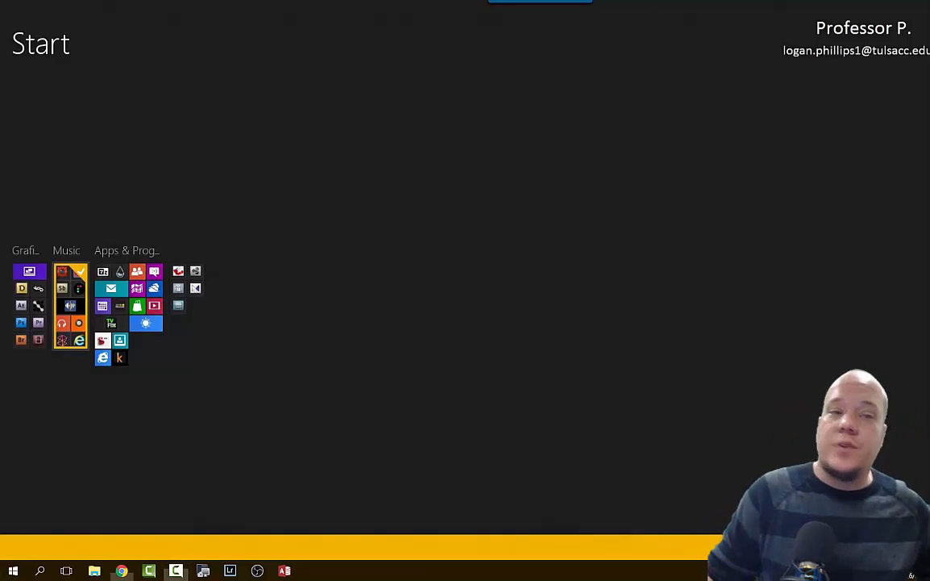
# Bring the Chrome window with the Guided Project 1-2 instructions PDF onto the screen.
pyautogui.moveTo(927, 121); pyautogui.dragTo(477, 2)
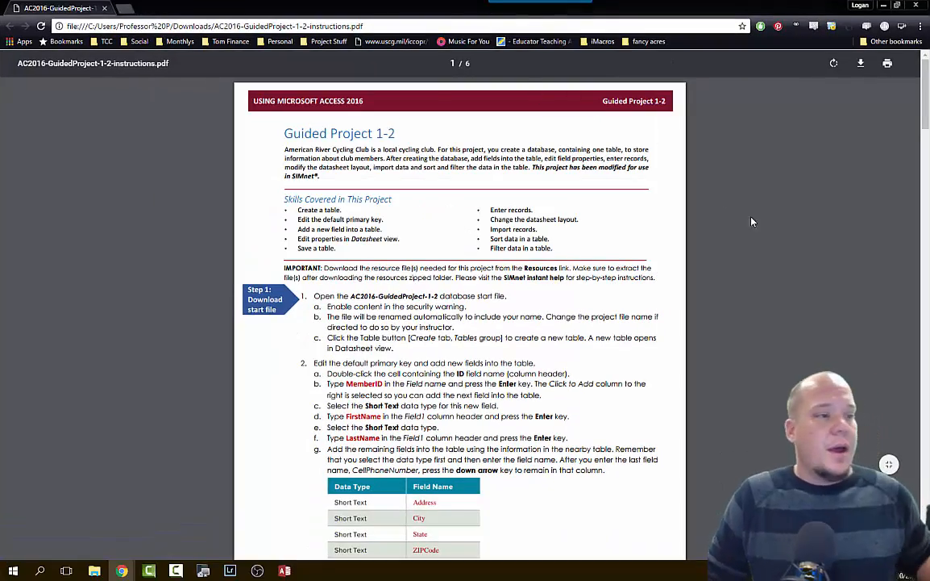
# Scroll through the instructions PDF, then return to Start to launch the AC2016-GuidedProject-1-2 database.
pyautogui.scroll(-20, 720, 310)
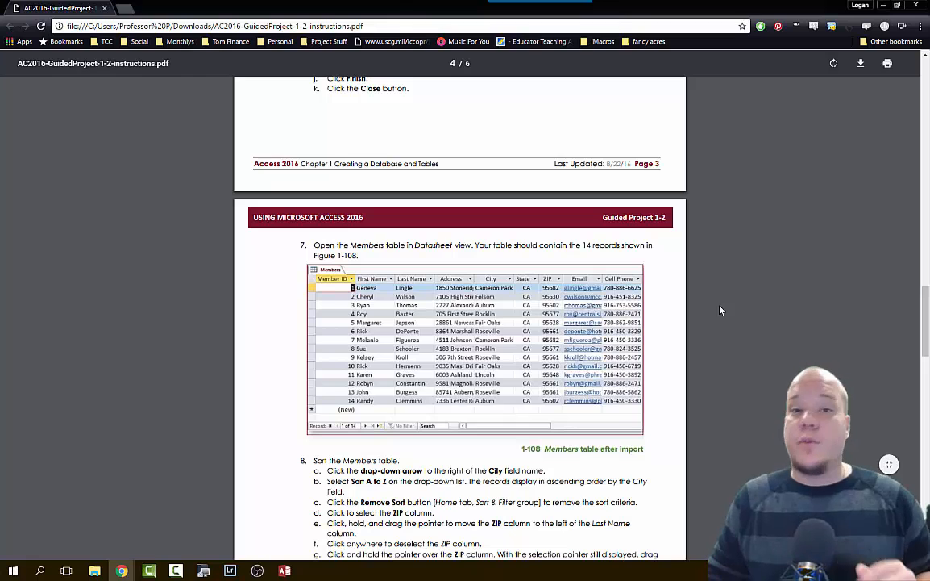
pyautogui.press('super')
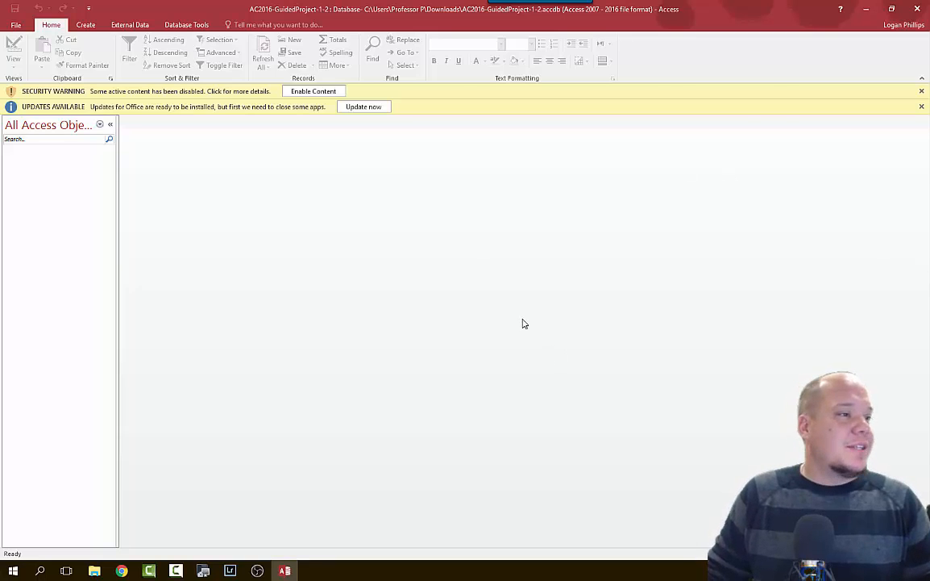
# Enable the database's active content and dismiss the Updates Available notice.
pyautogui.click(305, 94)
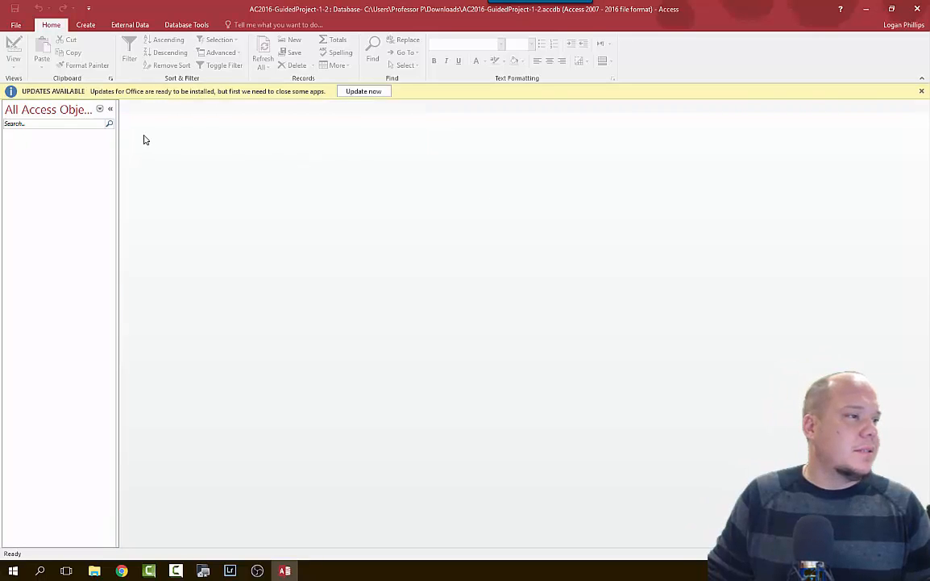
pyautogui.click(922, 93)
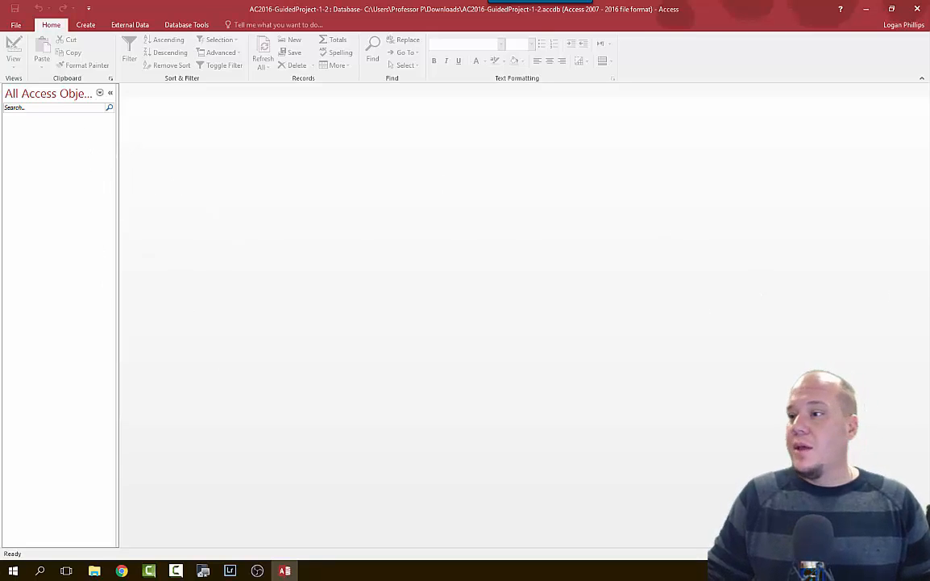
pyautogui.hotkey('alt', 'Tab')
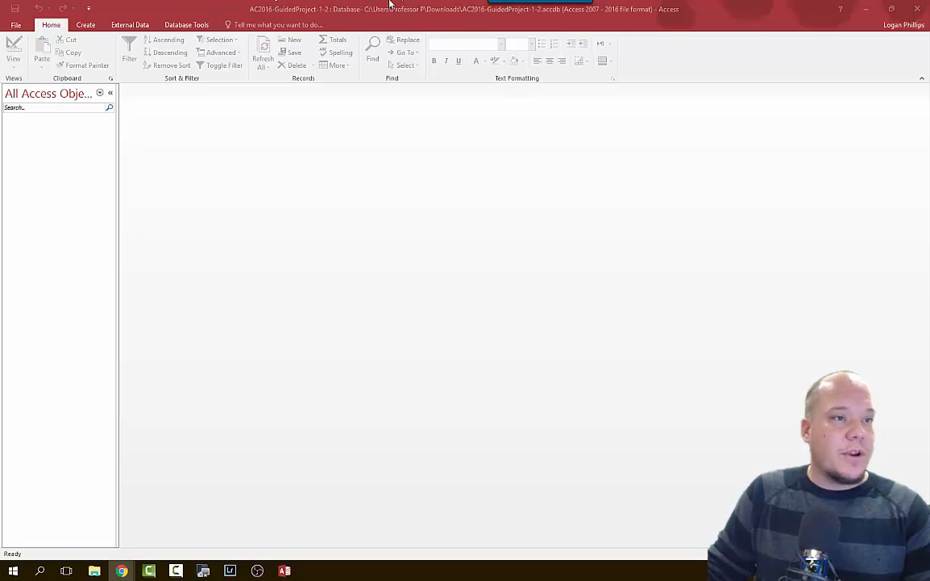
# Save a copy of the database to the Desktop with the student's last name prefixed to the file name.
pyautogui.click(16, 25)
pyautogui.click(50, 137)
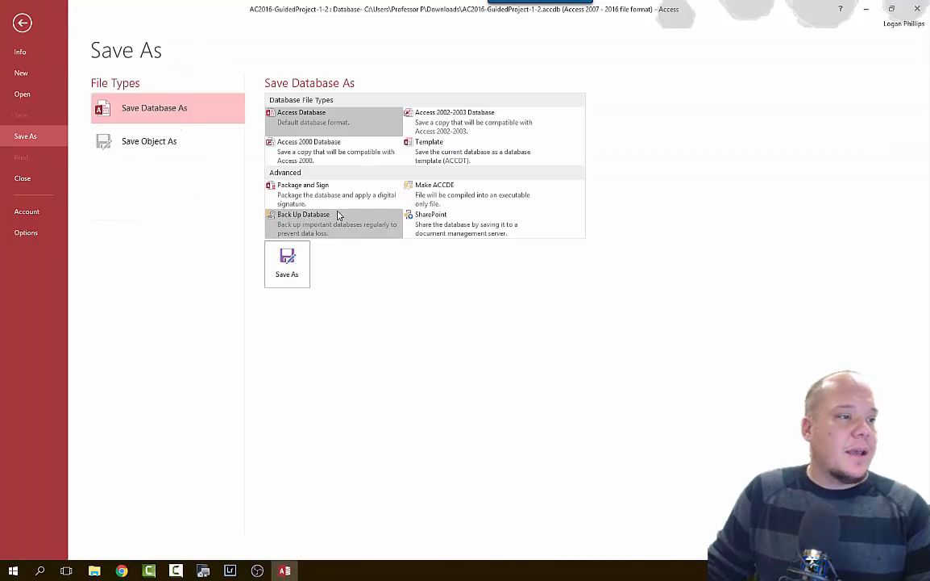
pyautogui.click(305, 268)
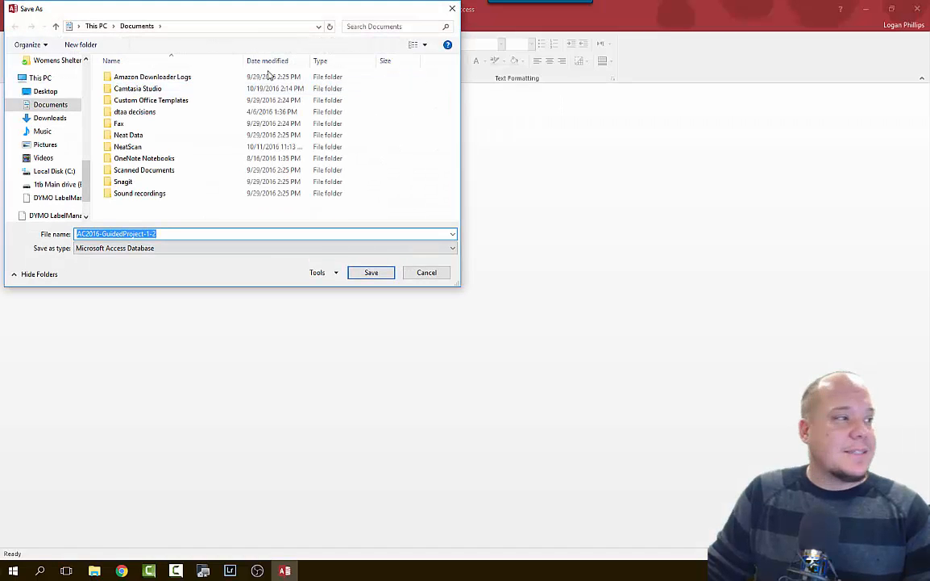
pyautogui.click(45, 91)
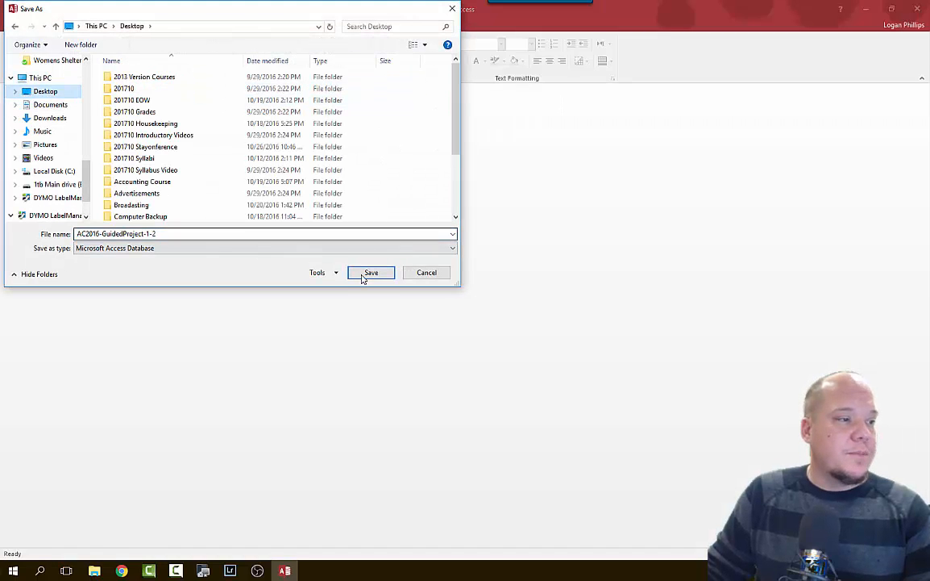
pyautogui.click(78, 234)
pyautogui.click(79, 234)
pyautogui.click(79, 234)
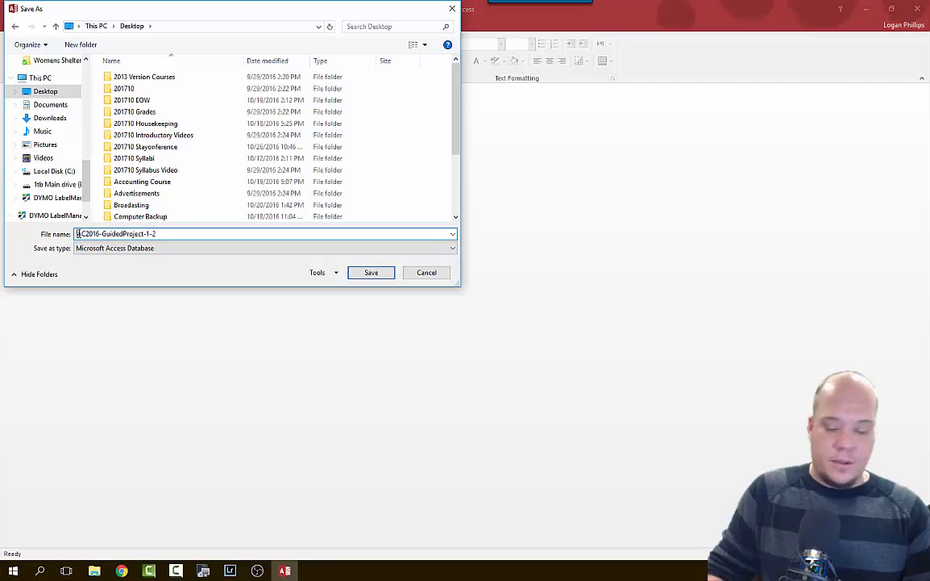
pyautogui.write('Phillips')
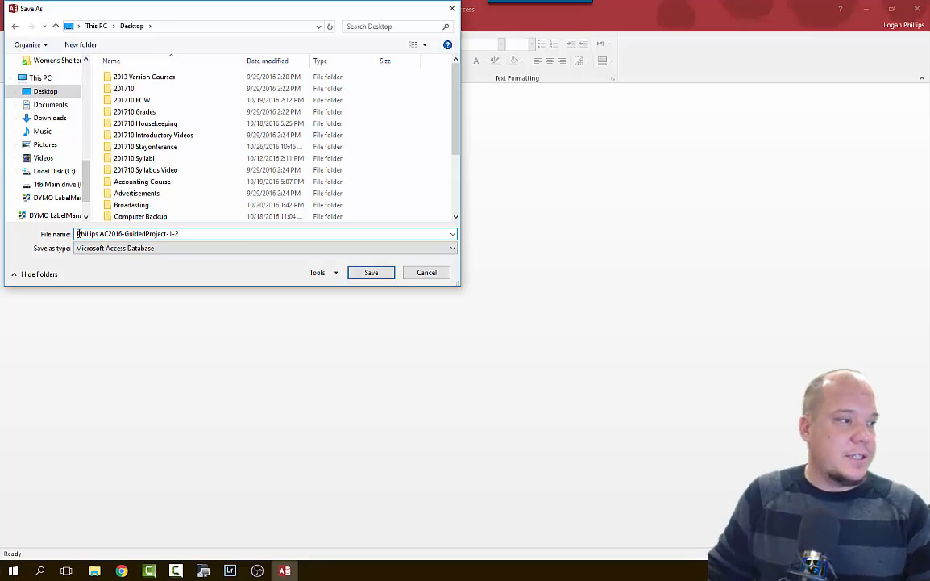
pyautogui.click(364, 272)
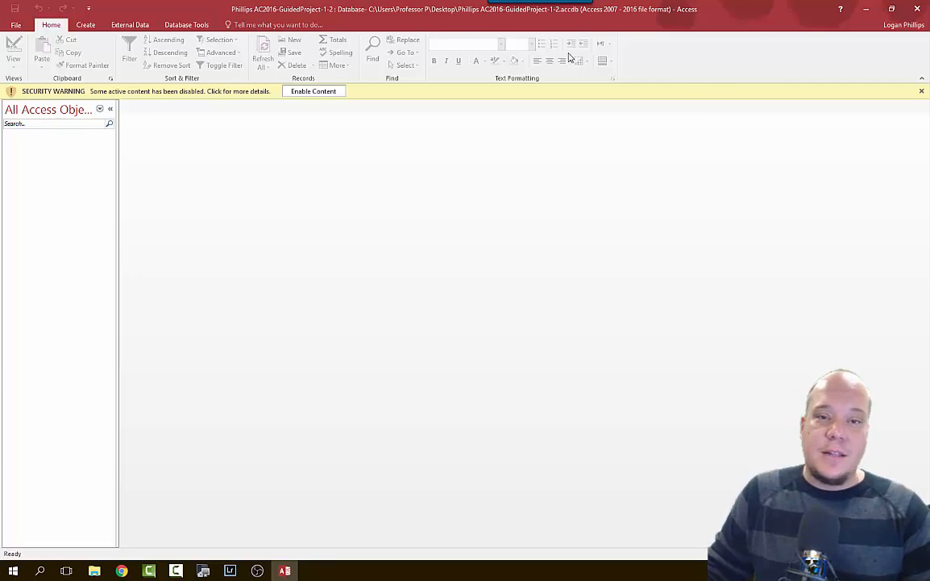
# Enable content in the copied database and create a new blank table, Table1.
pyautogui.click(316, 92)
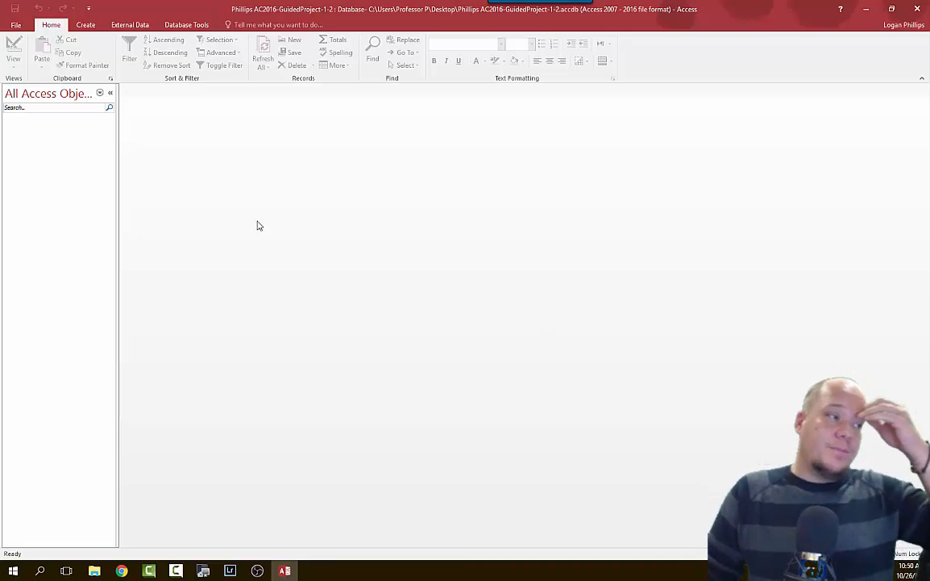
pyautogui.click(100, 92)
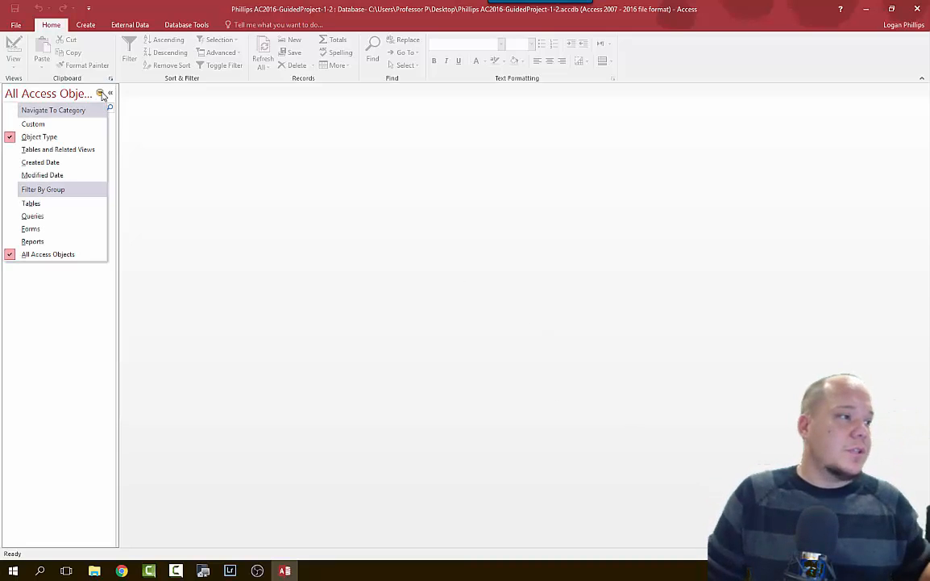
pyautogui.click(101, 95)
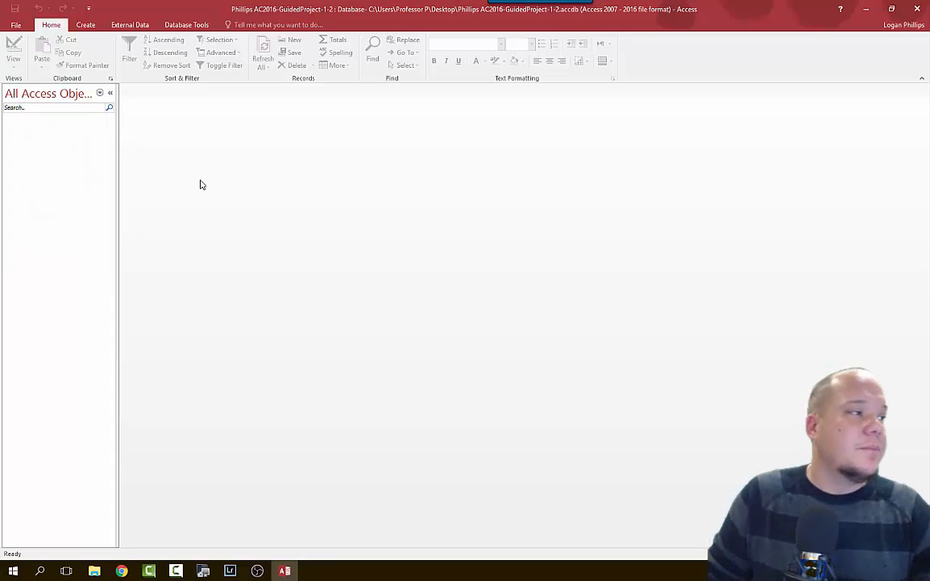
pyautogui.click(86, 25)
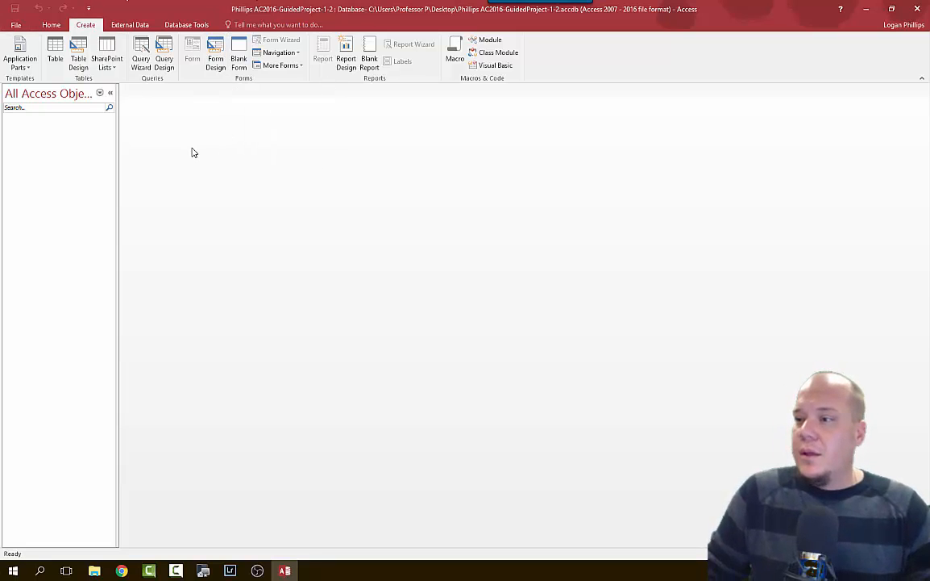
pyautogui.click(53, 61)
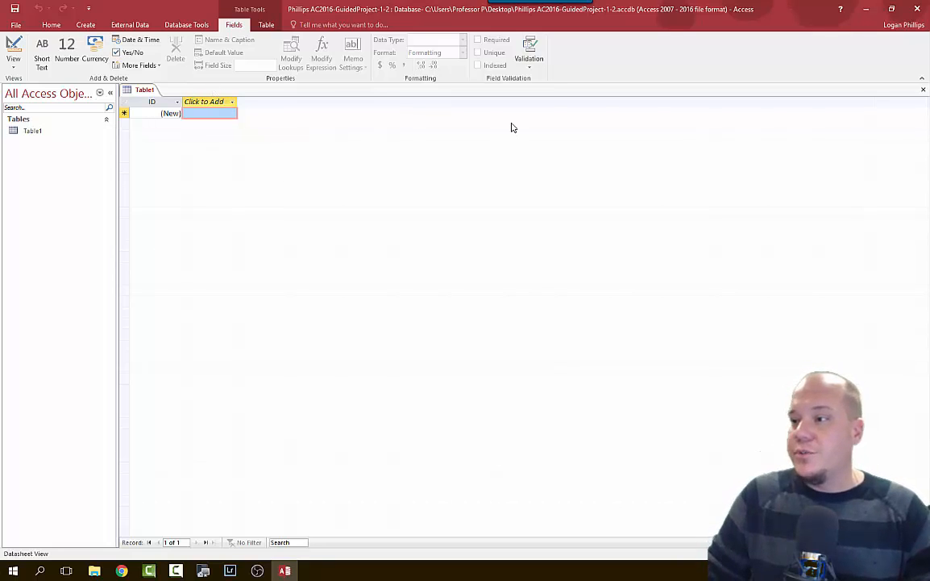
pyautogui.click(14, 69)
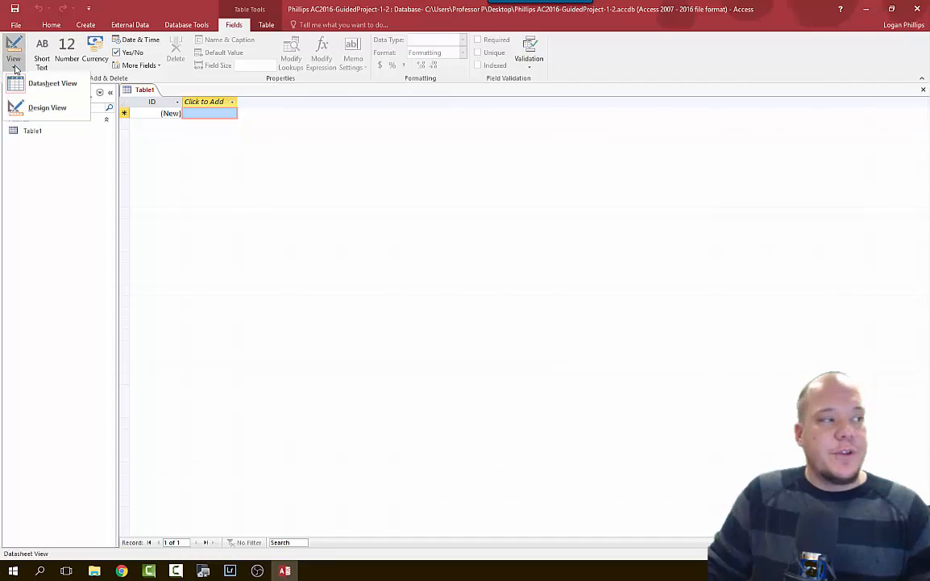
pyautogui.click(47, 111)
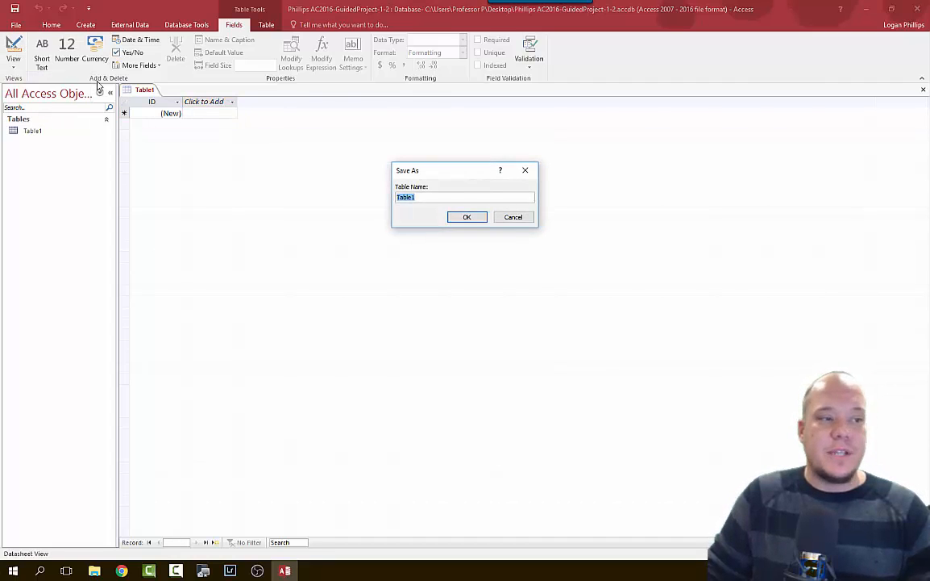
pyautogui.click(513, 217)
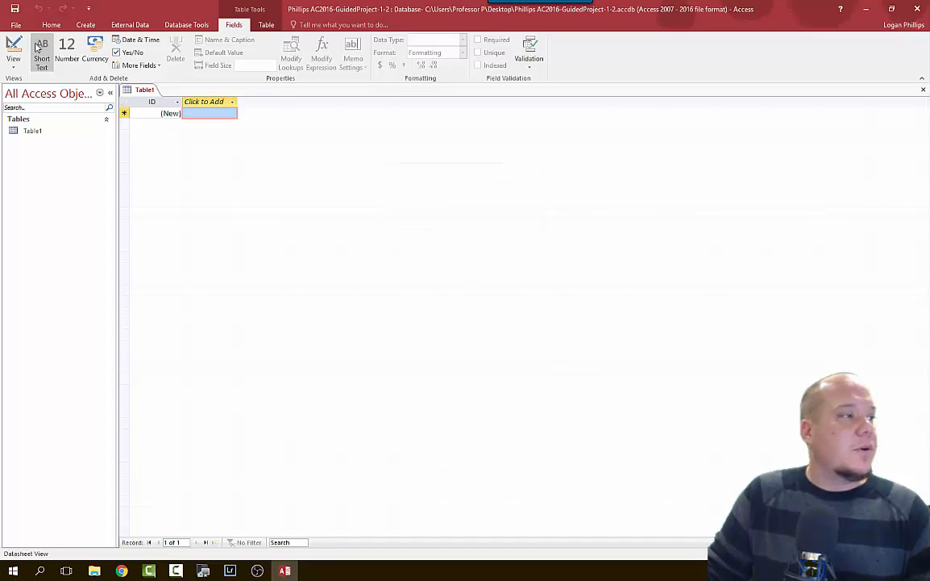
pyautogui.click(18, 69)
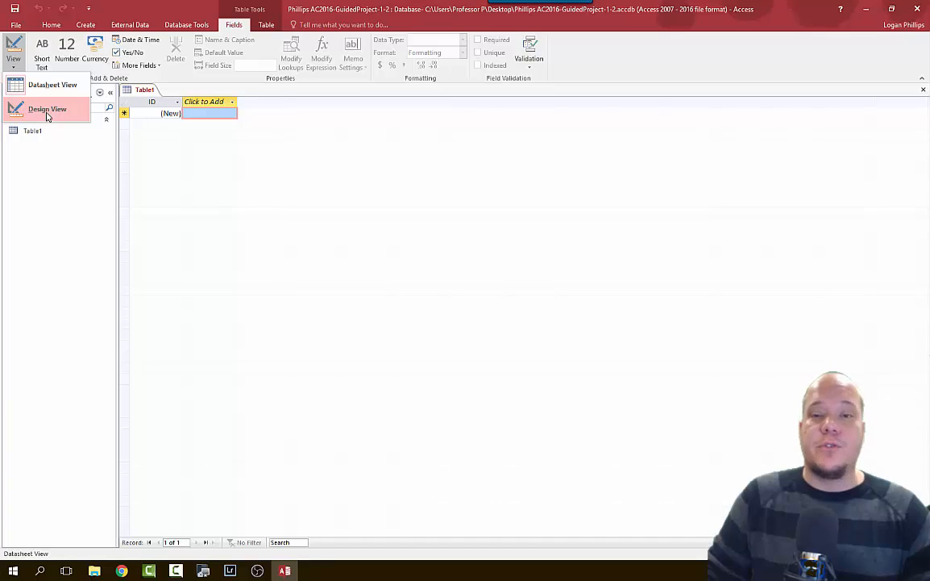
pyautogui.click(634, 301)
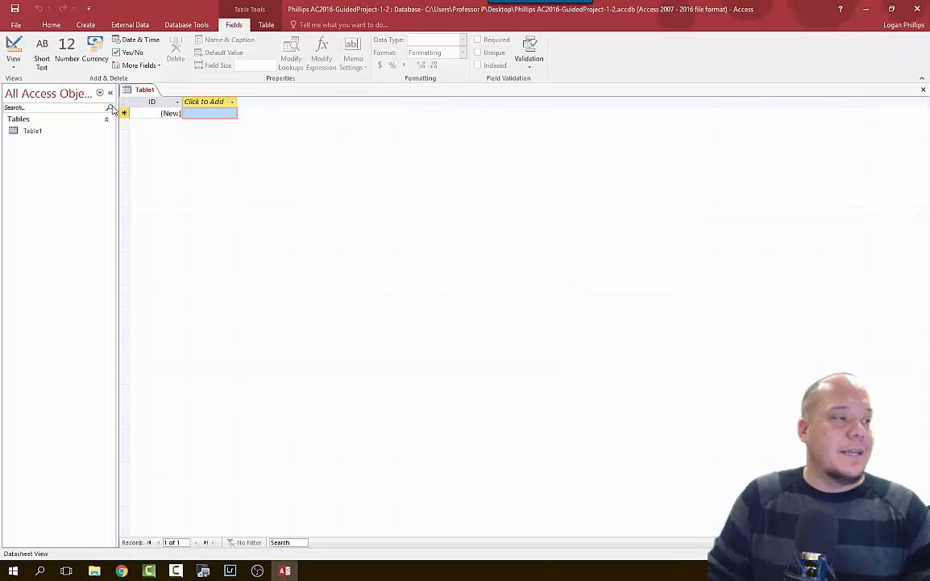
# Rename the ID field to MemberID and add Short Text fields FirstName and LastName.
pyautogui.doubleClick(151, 104)
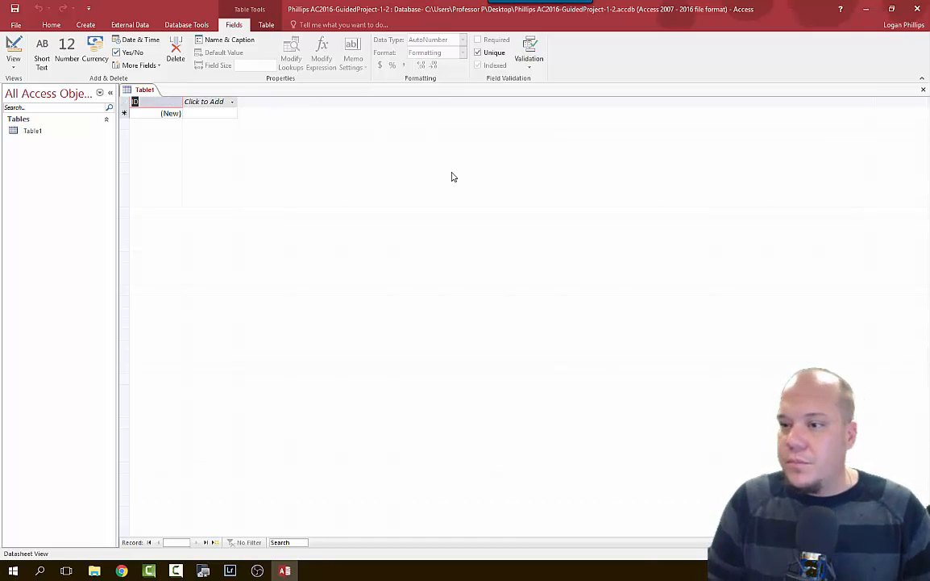
pyautogui.write('ME')
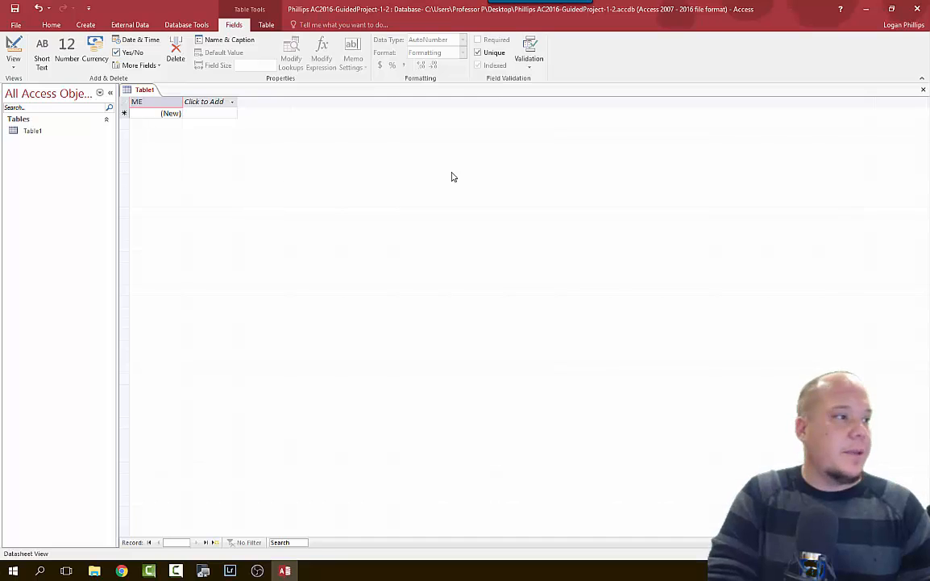
pyautogui.write('mberID')
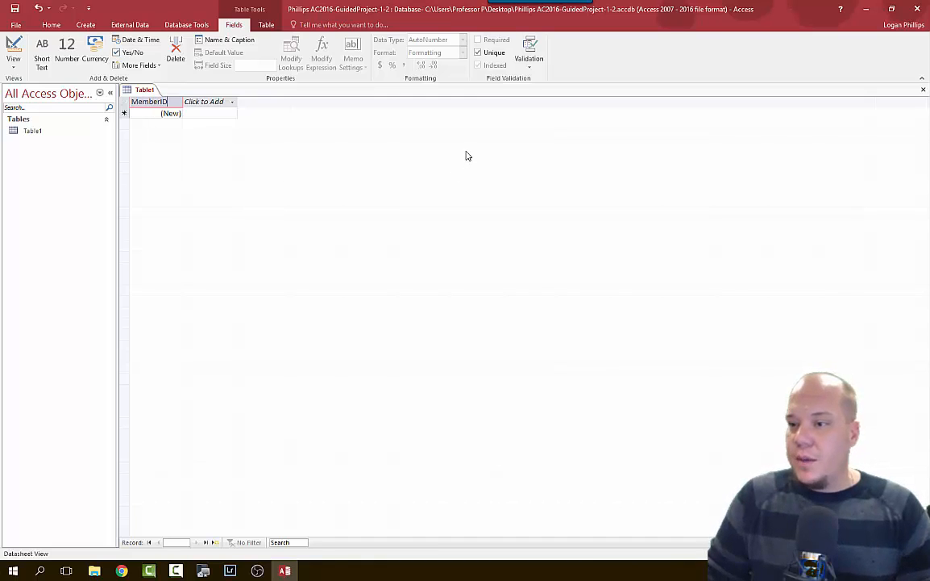
pyautogui.click(201, 103)
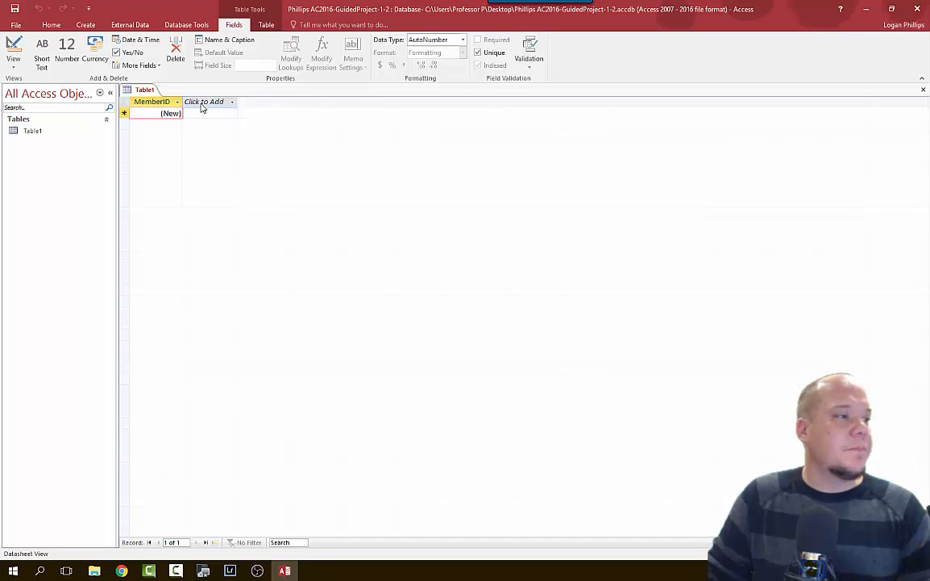
pyautogui.click(203, 103)
pyautogui.click(203, 104)
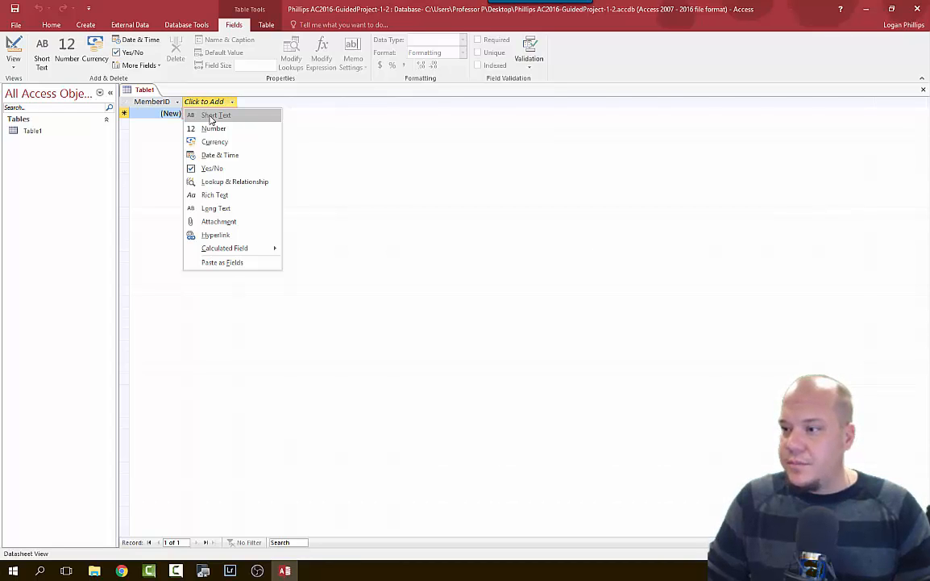
pyautogui.click(214, 115)
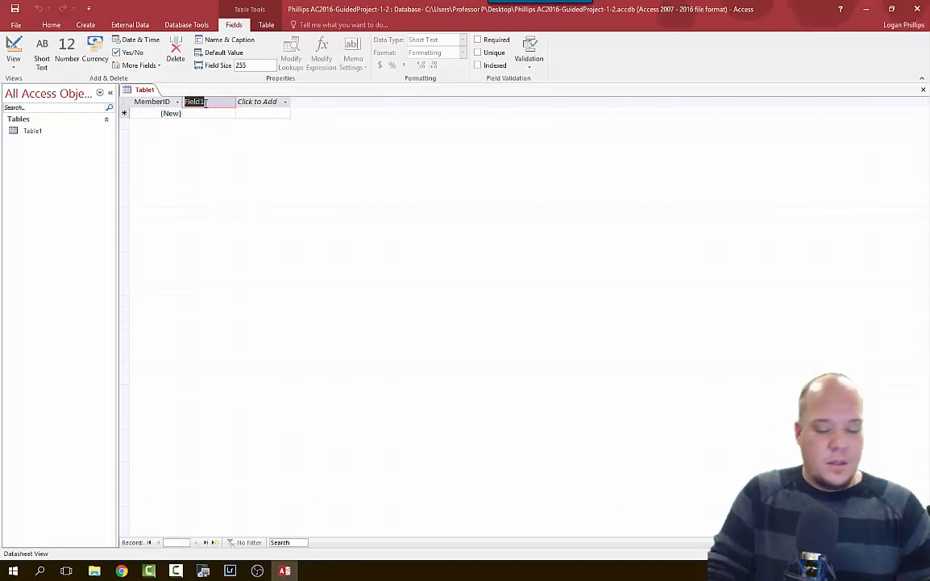
pyautogui.write('FirstName')
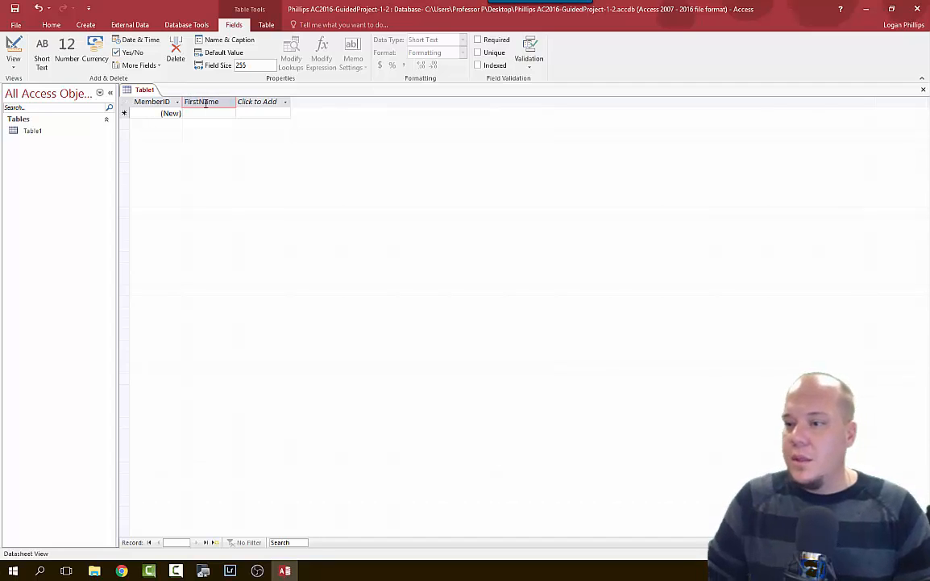
pyautogui.click(259, 103)
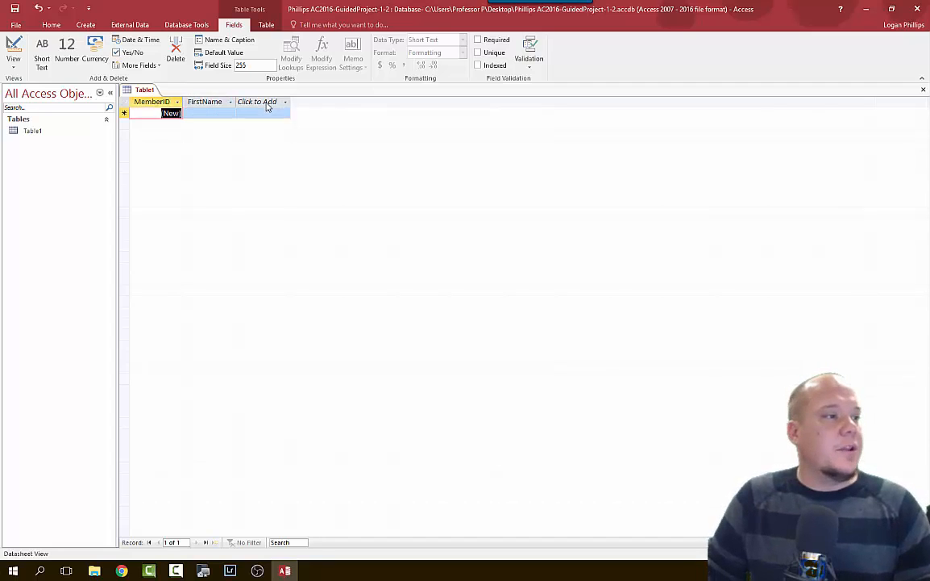
pyautogui.click(275, 115)
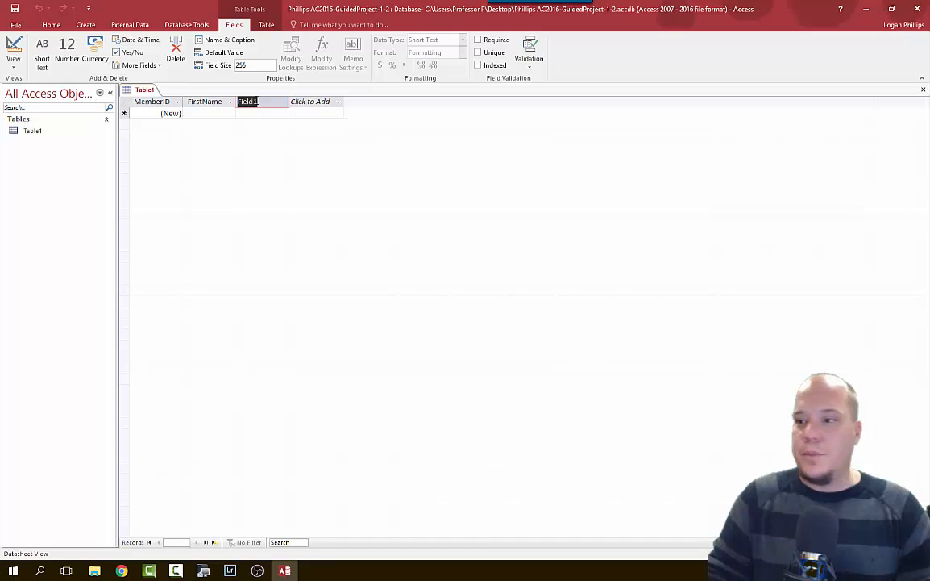
pyautogui.write('LastName')
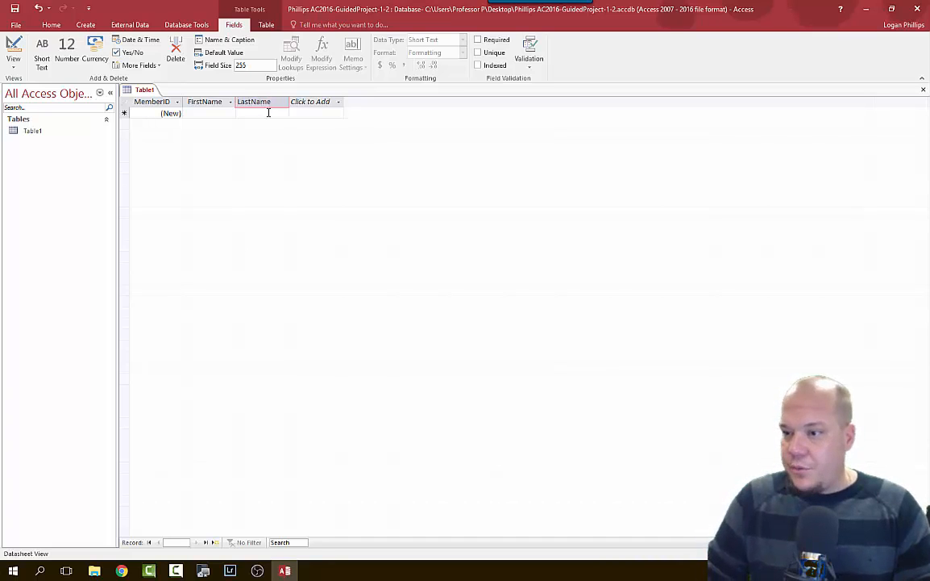
# Add Short Text fields Address, City, State and ZipCode.
pyautogui.click(338, 102)
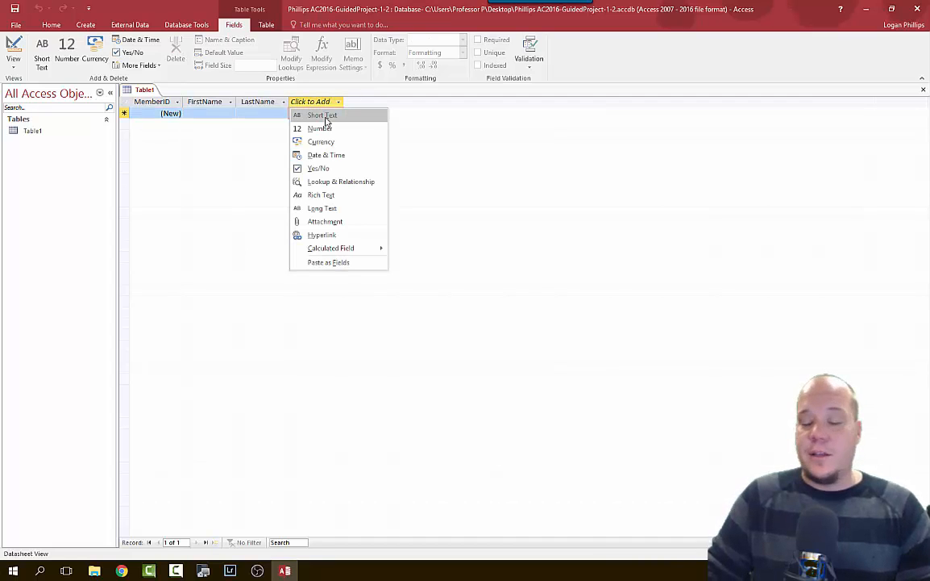
pyautogui.click(326, 117)
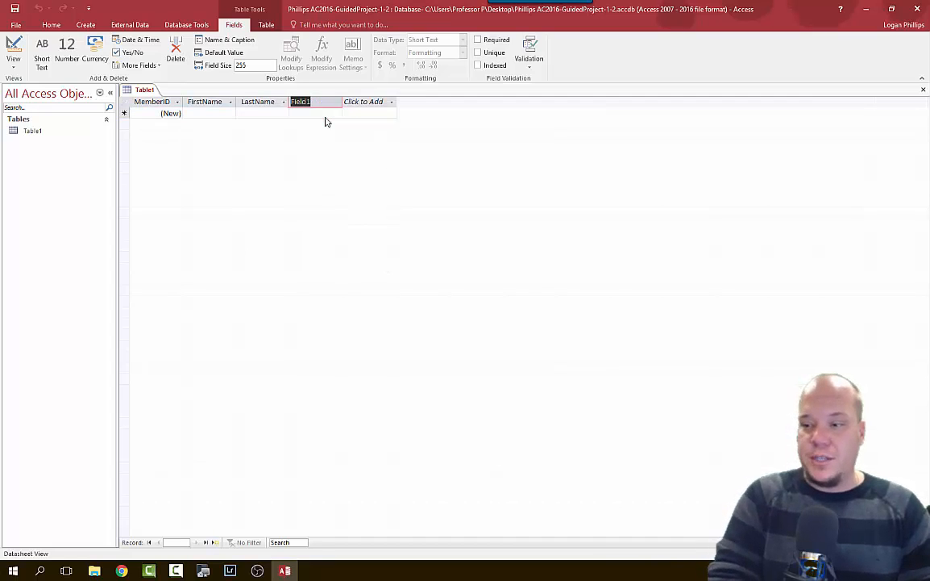
pyautogui.write('Address')
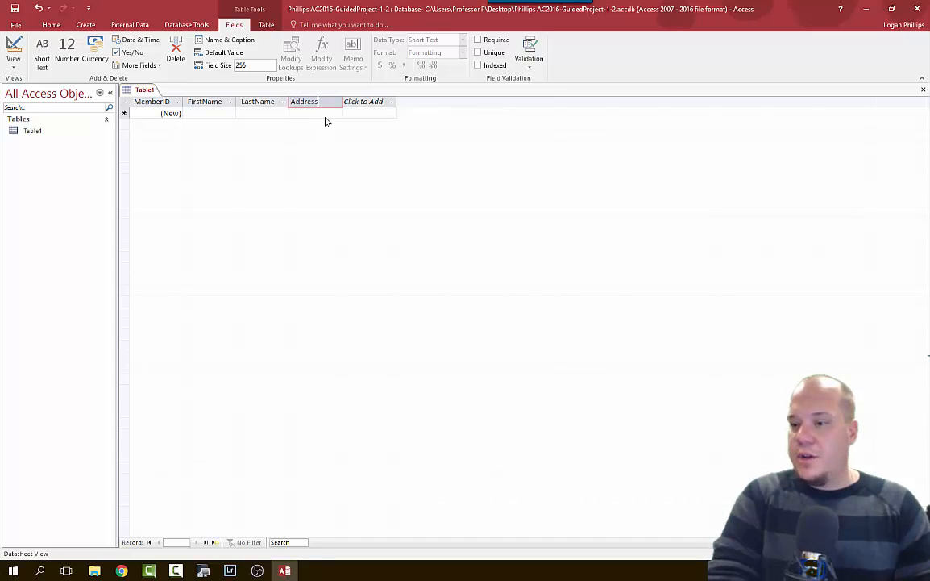
pyautogui.click(357, 102)
pyautogui.click(353, 115)
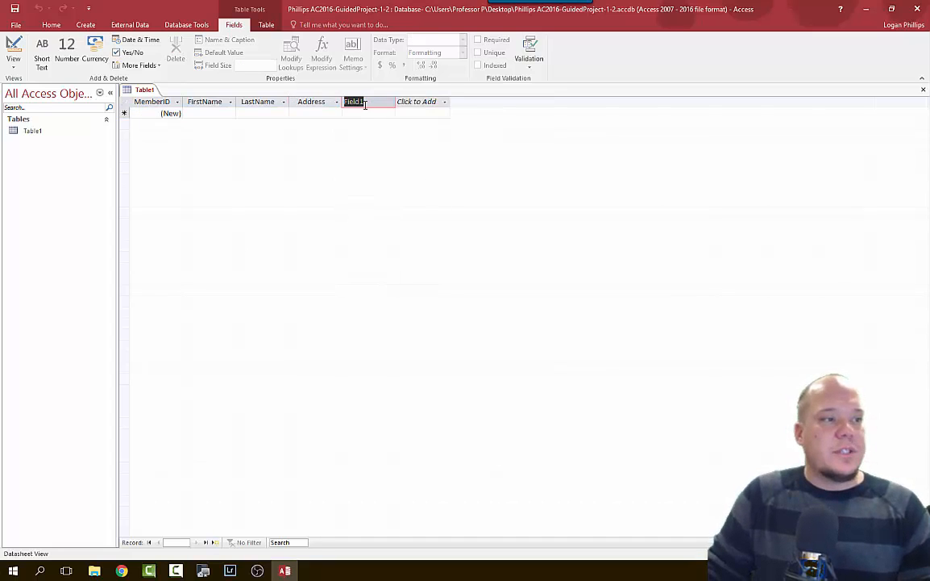
pyautogui.write('City')
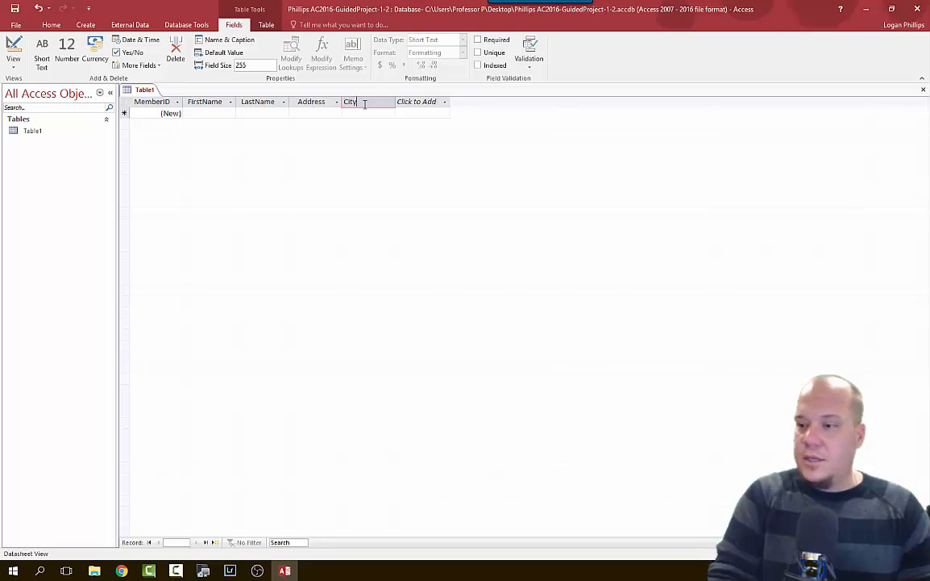
pyautogui.click(432, 101)
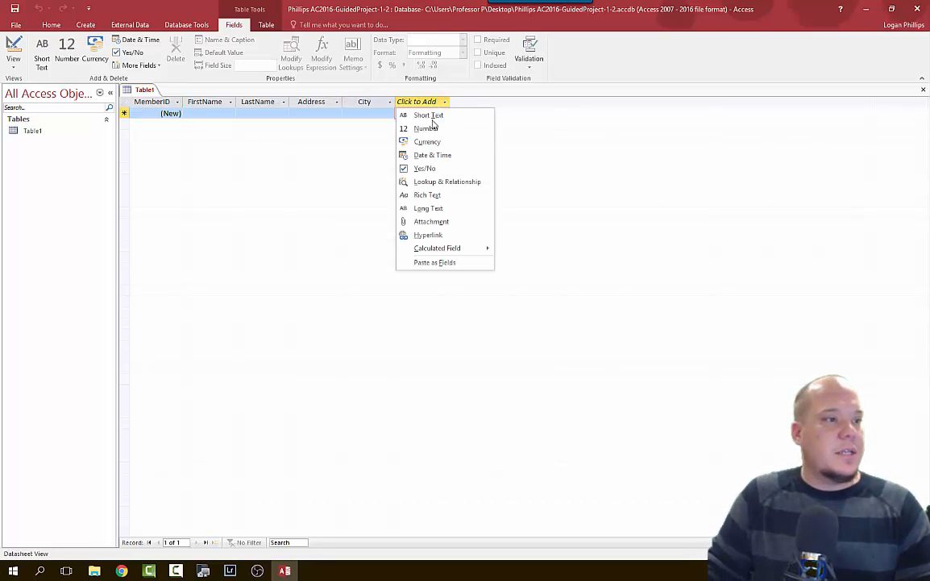
pyautogui.click(433, 115)
pyautogui.write('State')
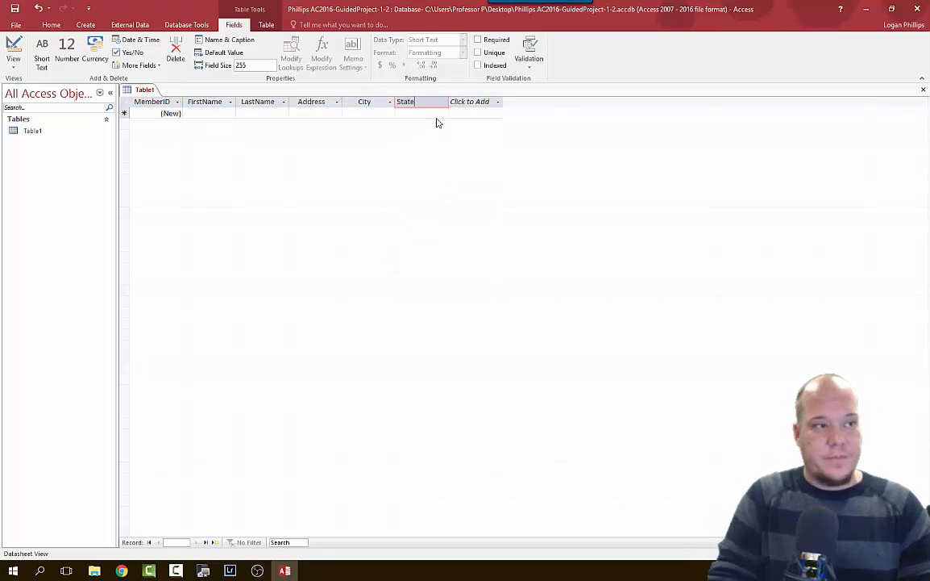
pyautogui.click(467, 107)
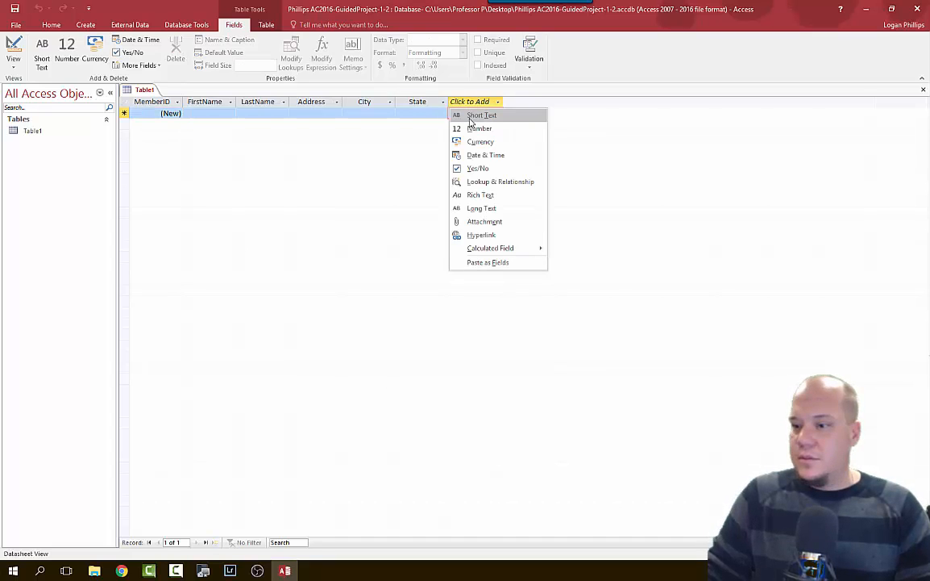
pyautogui.click(471, 117)
pyautogui.write('ZipCode')
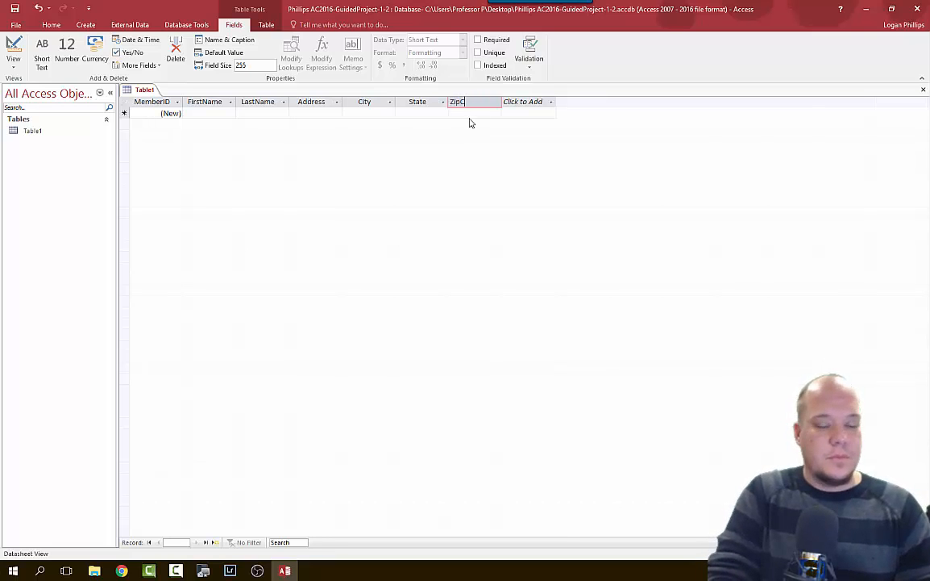
# Add a Hyperlink field EmailAddress and a Short Text field CellPhoneNumber.
pyautogui.click(520, 102)
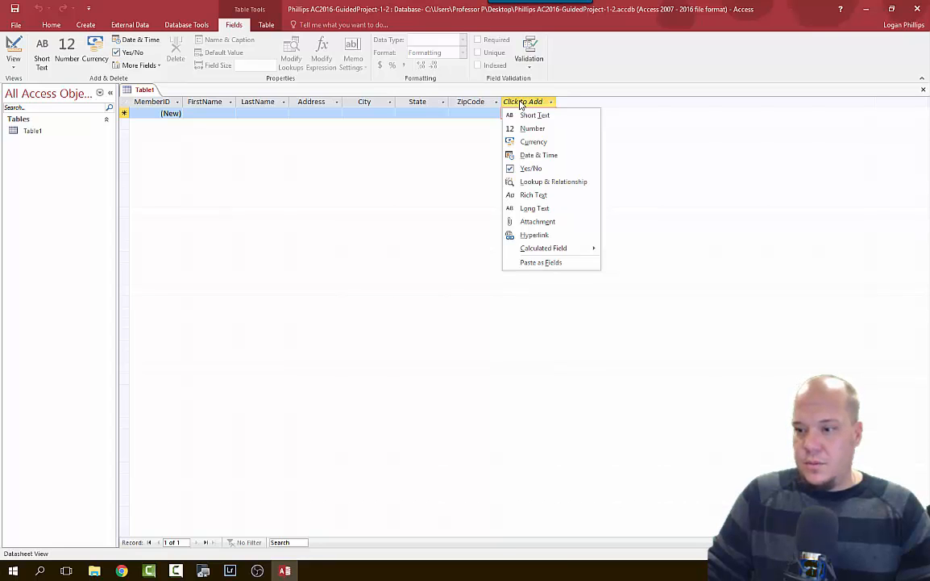
pyautogui.click(542, 235)
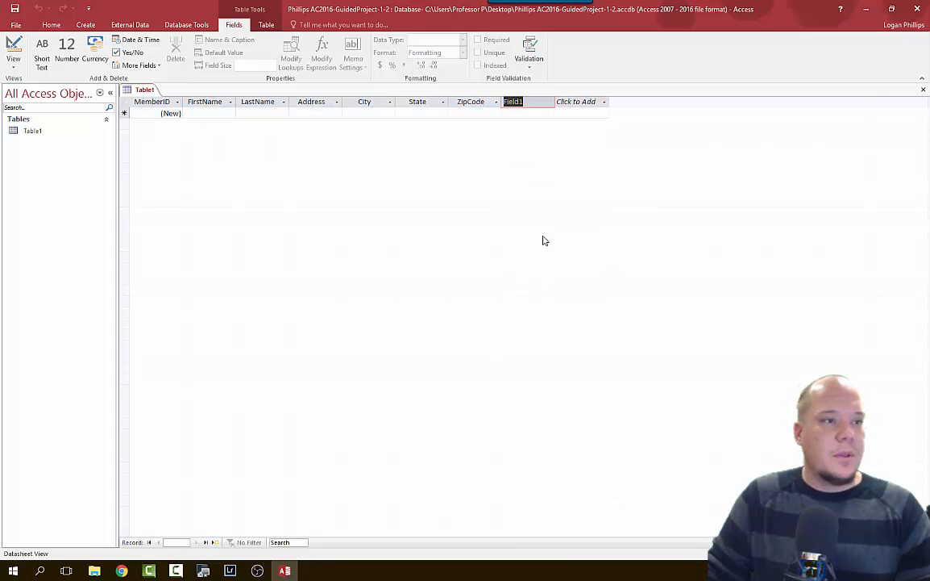
pyautogui.write('EmailAddress')
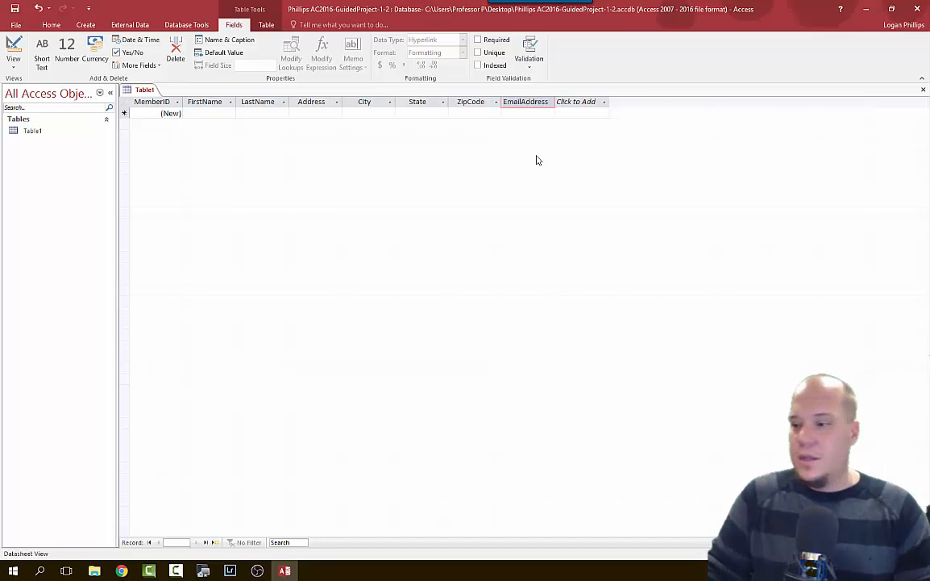
pyautogui.click(579, 103)
pyautogui.click(605, 113)
pyautogui.write('Cell')
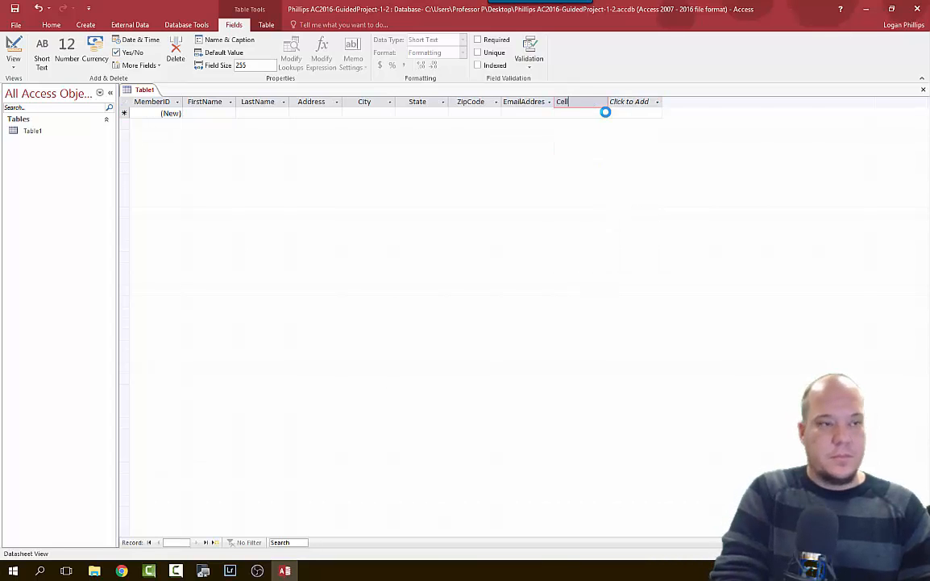
pyautogui.write('Phon')
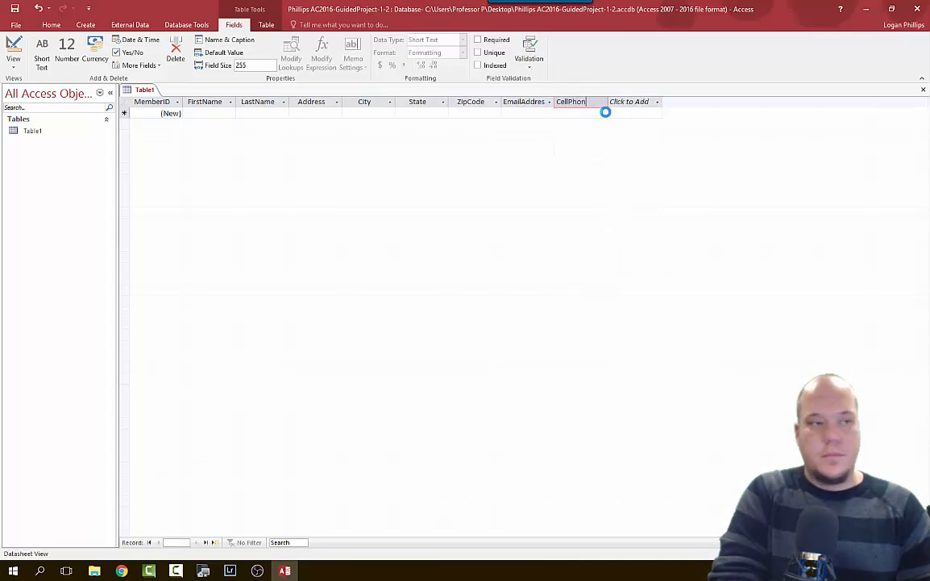
pyautogui.write('eNumber')
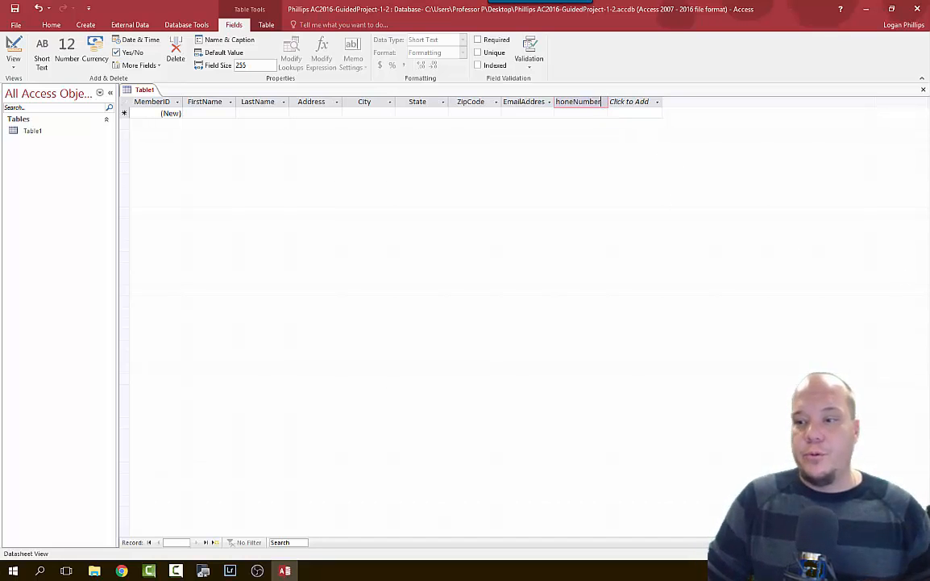
pyautogui.hotkey('alt', 'Tab')
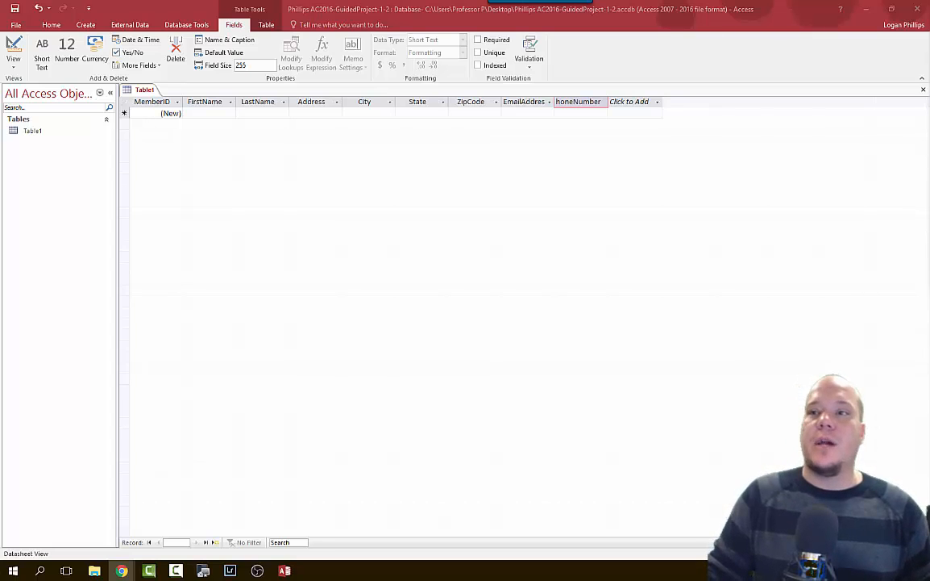
# Cancel Chrome's accidental PDF save prompt and start saving the new Access table.
pyautogui.moveTo(929, 182); pyautogui.dragTo(434, 87)
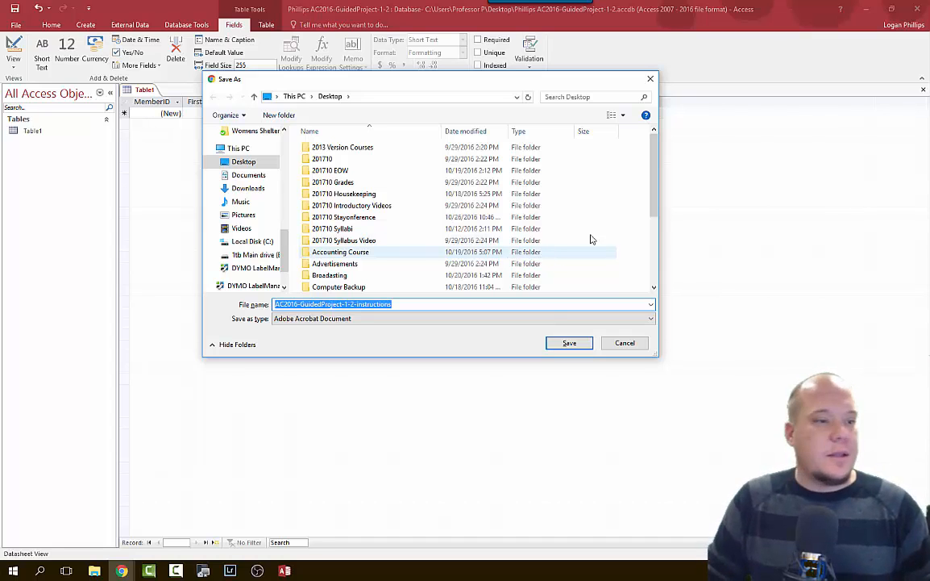
pyautogui.click(625, 343)
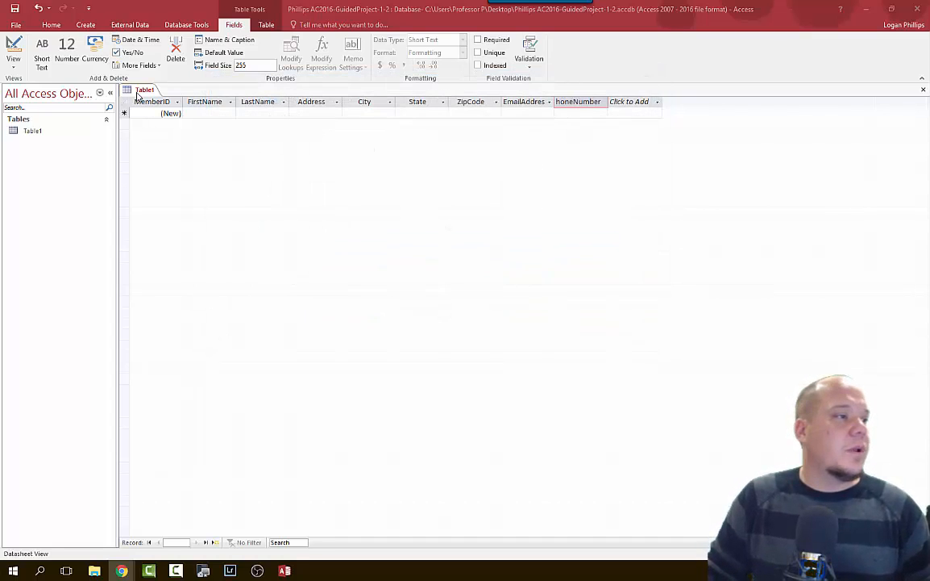
pyautogui.hotkey('ctrl', 's')
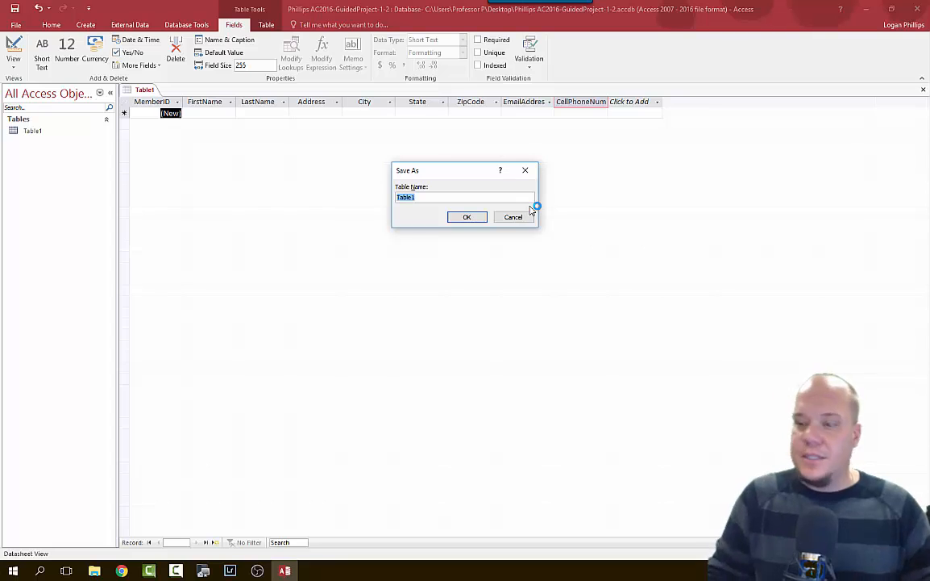
# Save the table under the name Members.
pyautogui.write('Members')
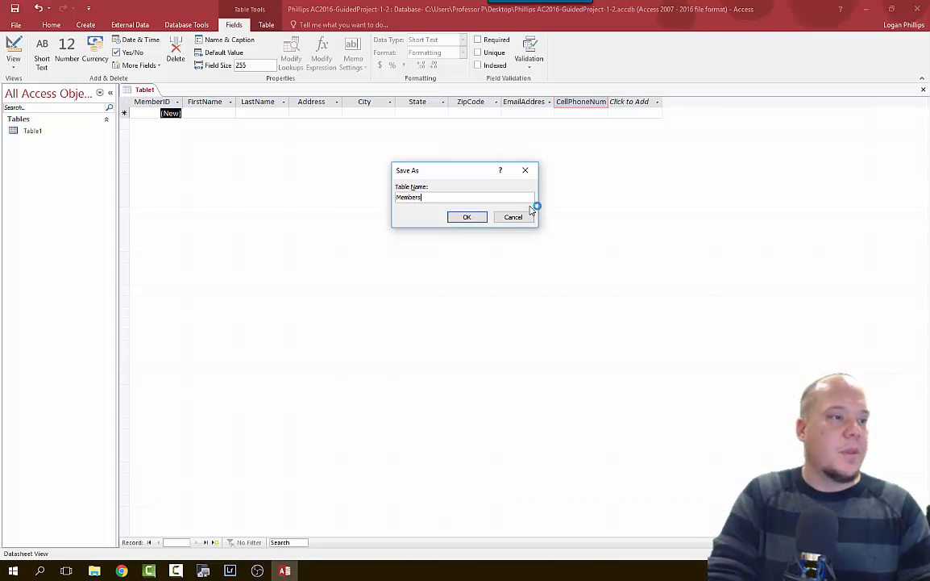
pyautogui.click(473, 218)
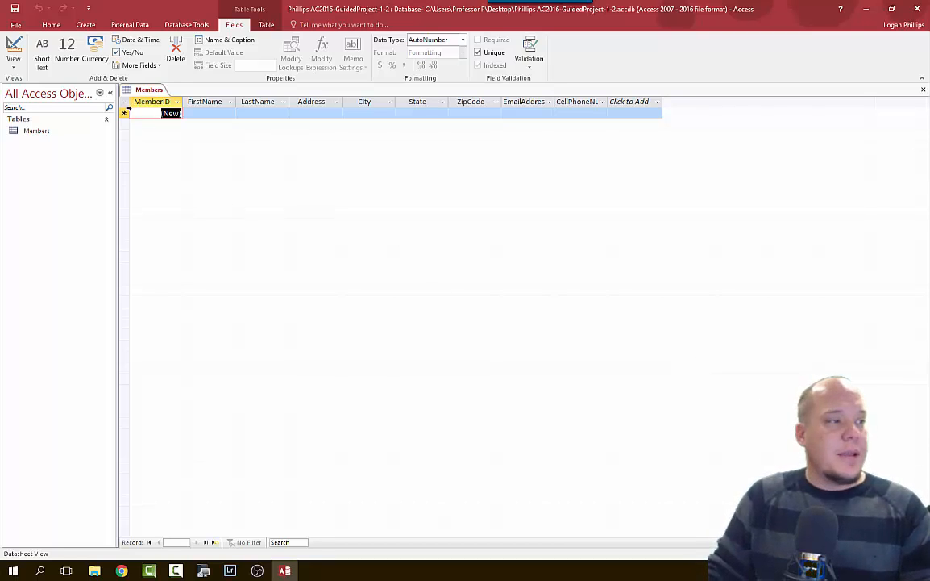
# Give the MemberID field the caption 'Member ID' through Name & Caption.
pyautogui.click(154, 102)
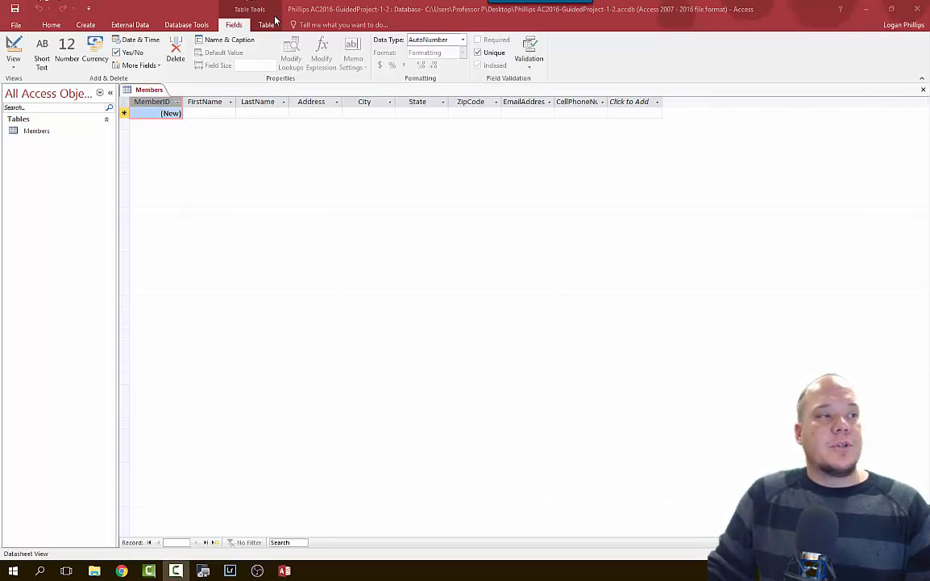
pyautogui.click(232, 33)
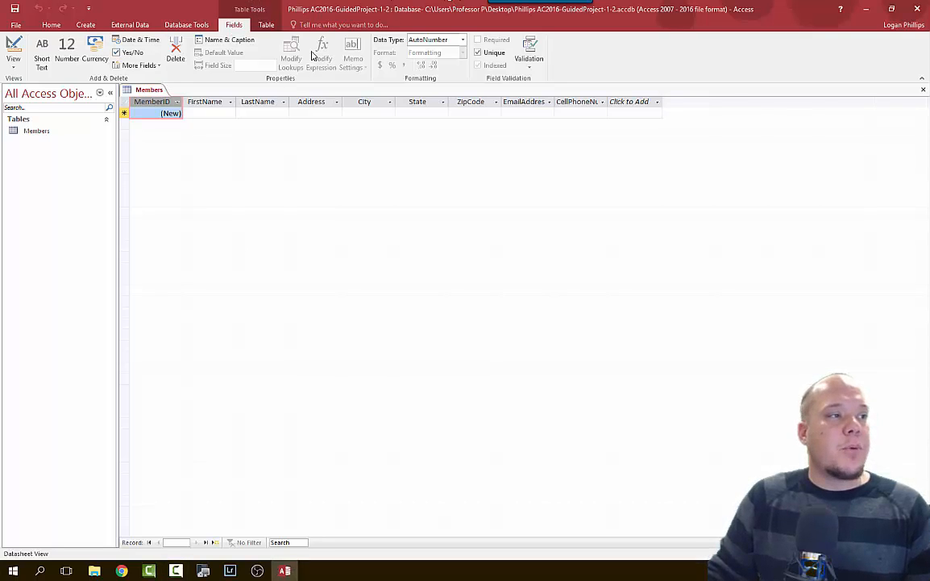
pyautogui.click(237, 45)
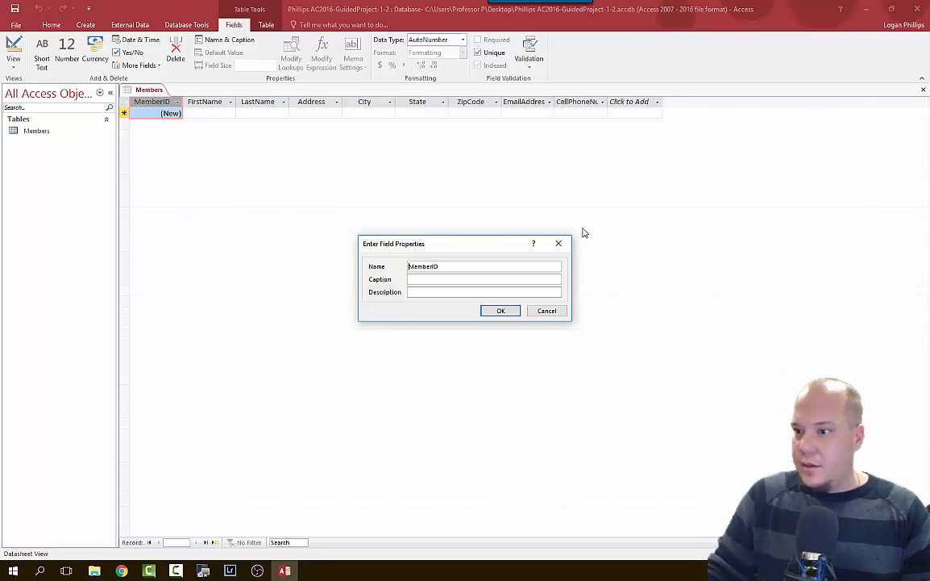
pyautogui.click(455, 280)
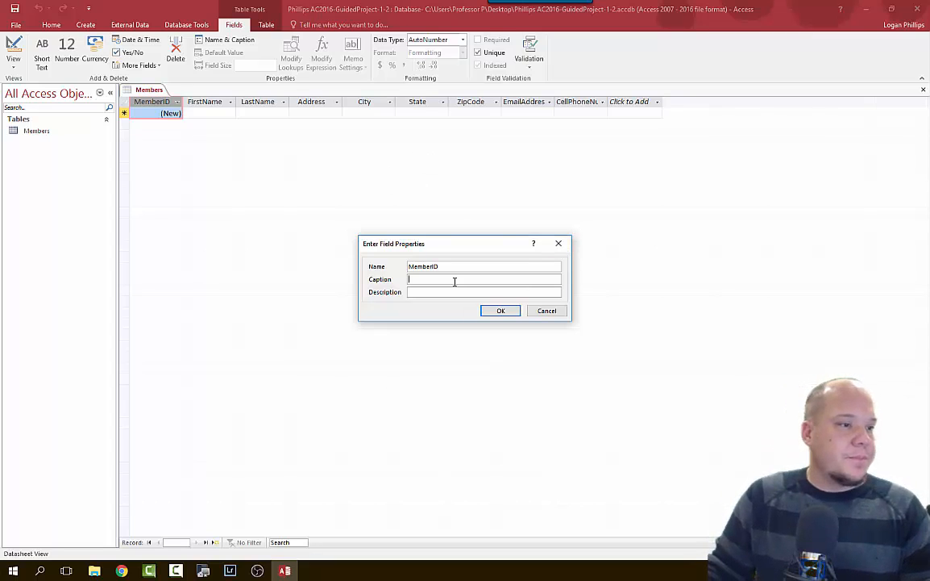
pyautogui.write('Member I')
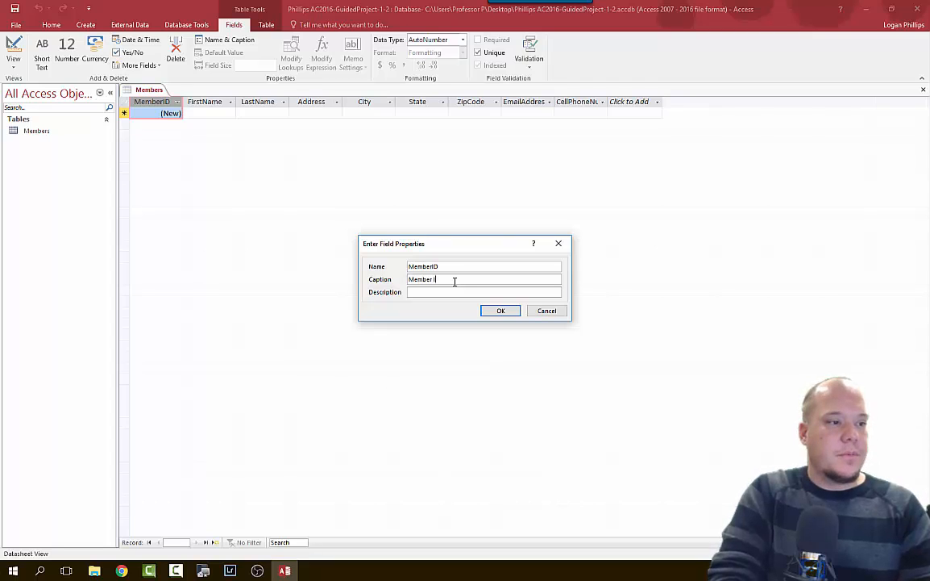
pyautogui.write('D')
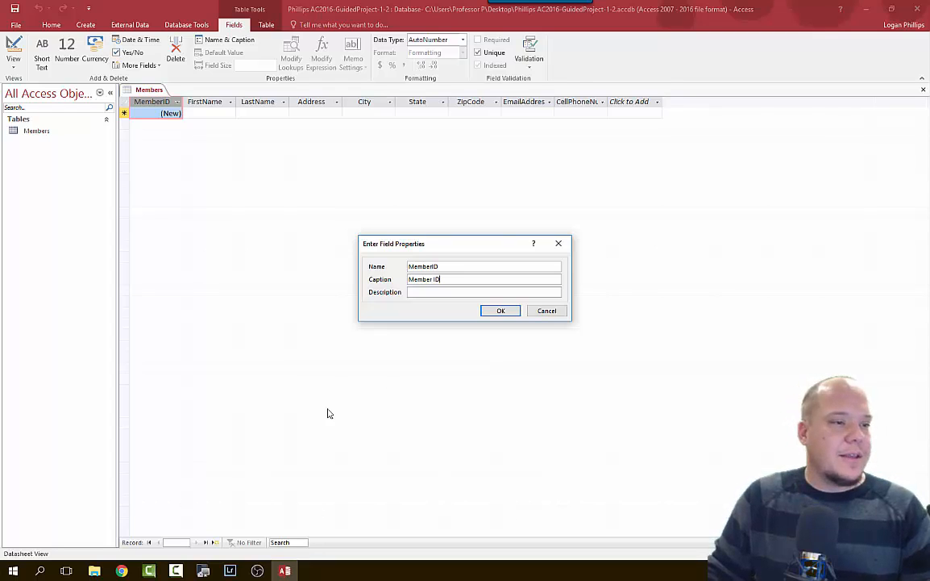
pyautogui.click(489, 312)
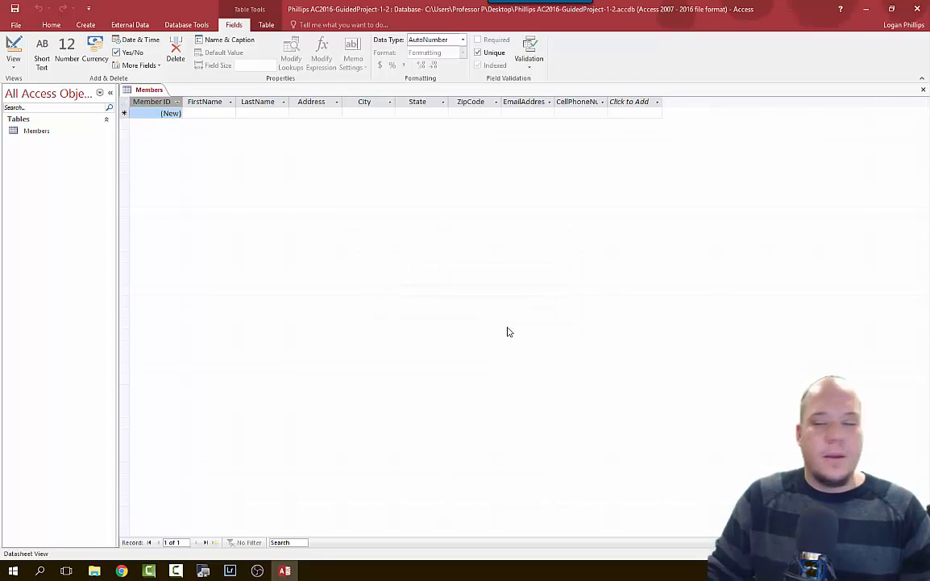
pyautogui.hotkey('alt', 'Tab')
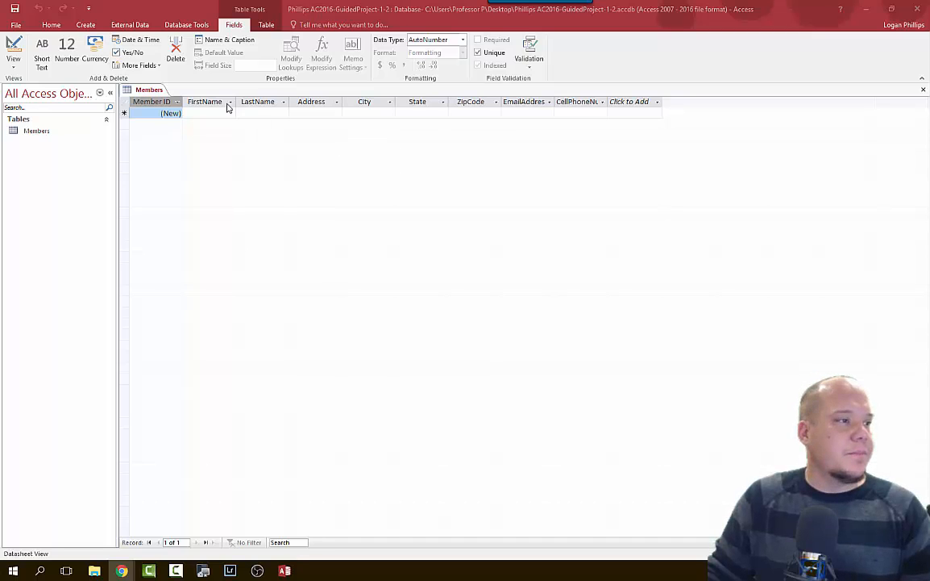
# Set the FirstName field's caption to 'First Name' through Name & Caption.
pyautogui.click(194, 100)
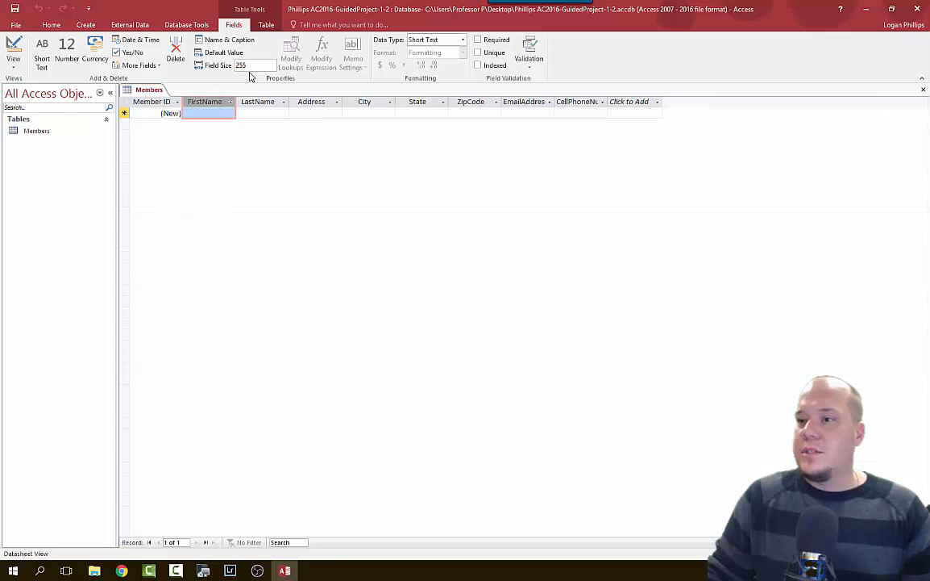
pyautogui.click(223, 39)
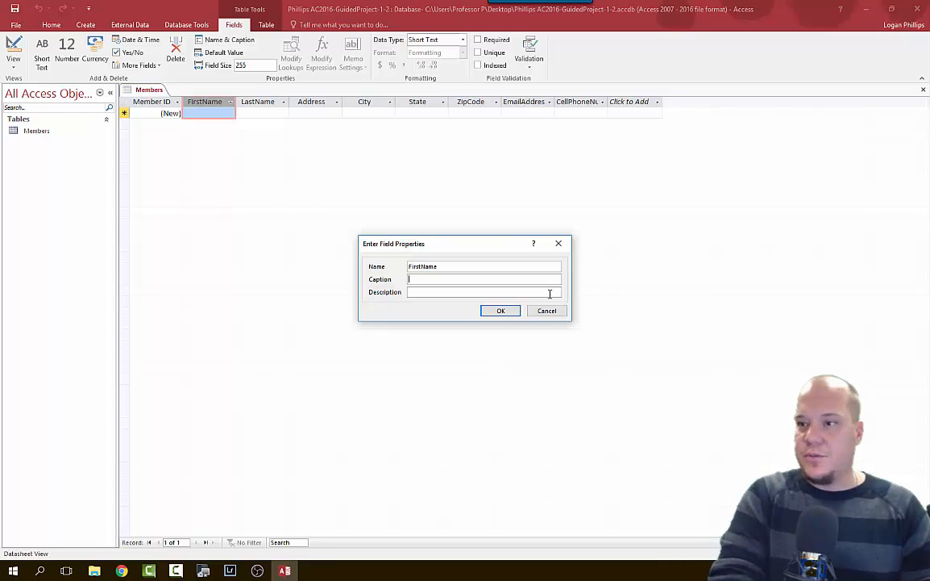
pyautogui.write('First Name')
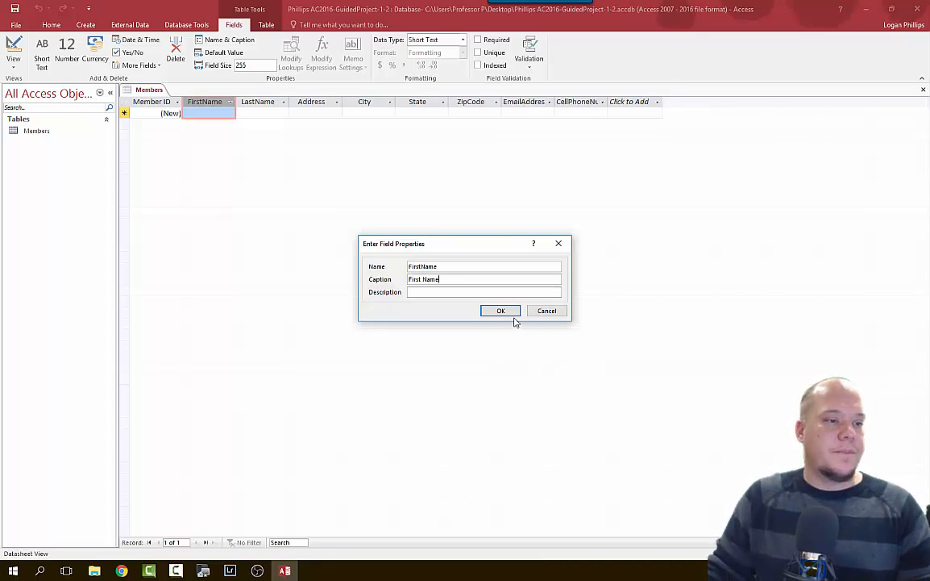
pyautogui.click(501, 311)
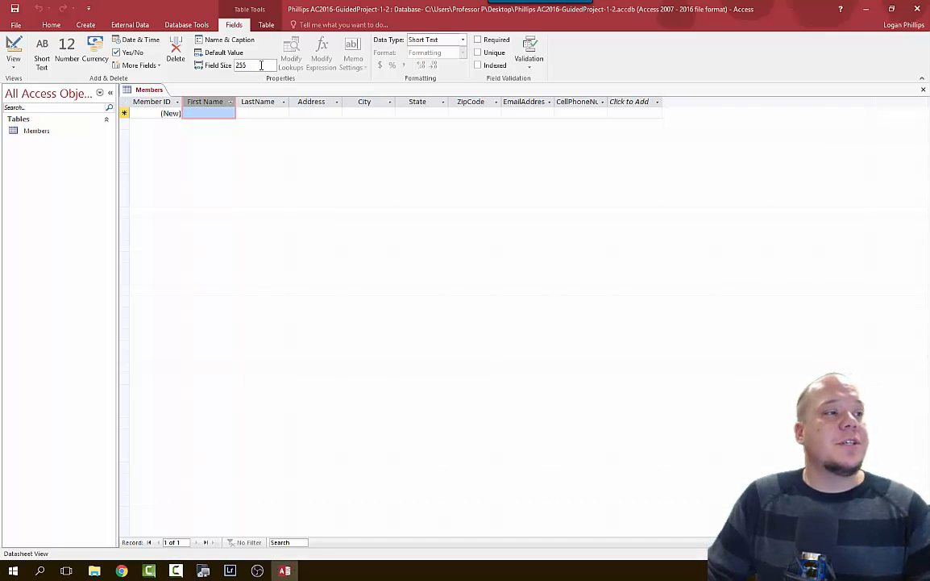
# Set the field sizes to 20 for First Name, 25 for LastName and 45 for Address.
pyautogui.click(240, 66)
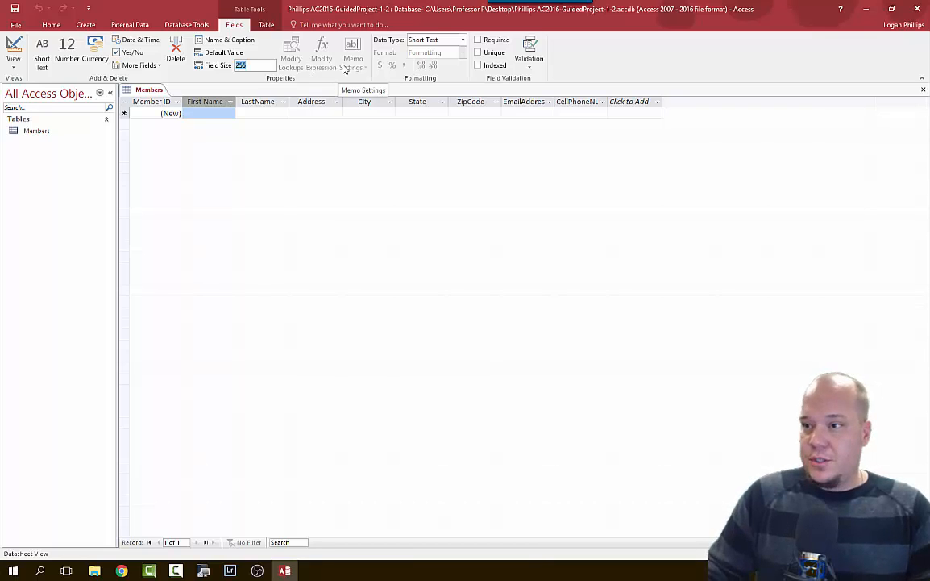
pyautogui.write('200')
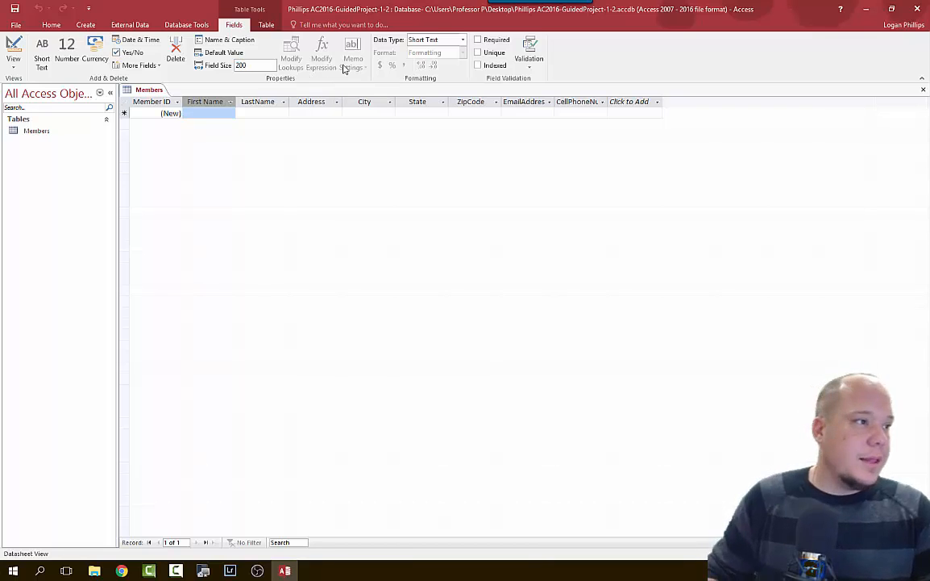
pyautogui.press('BackSpace')
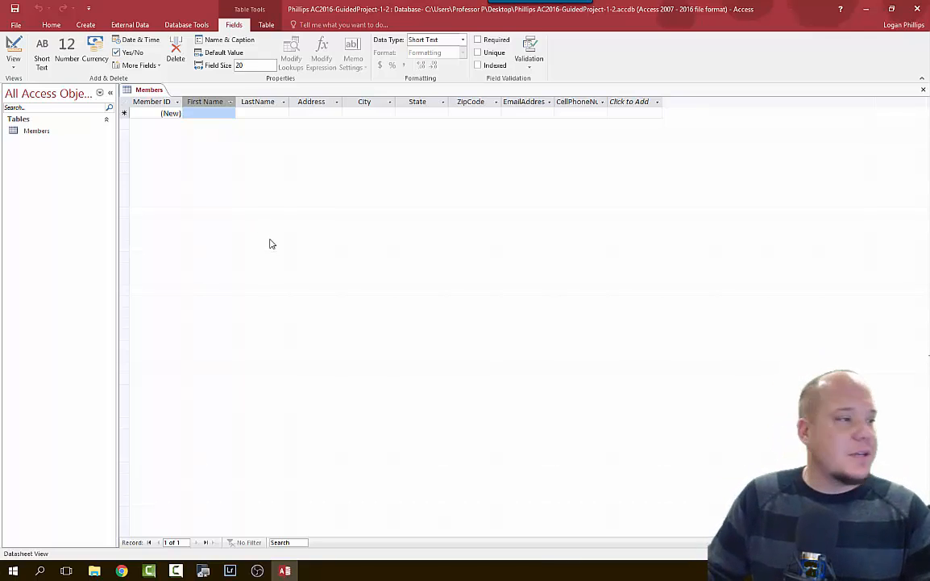
pyautogui.click(245, 100)
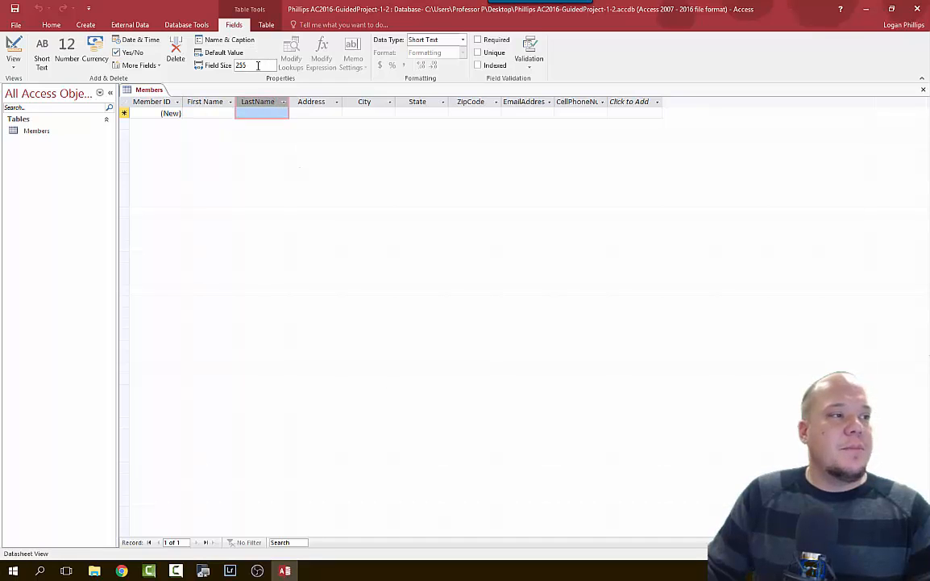
pyautogui.click(258, 65)
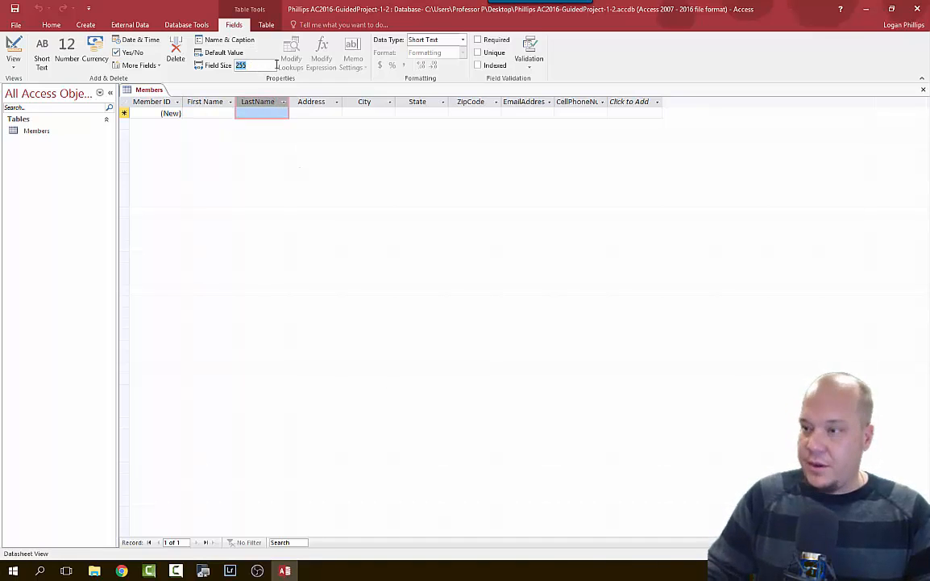
pyautogui.write('25')
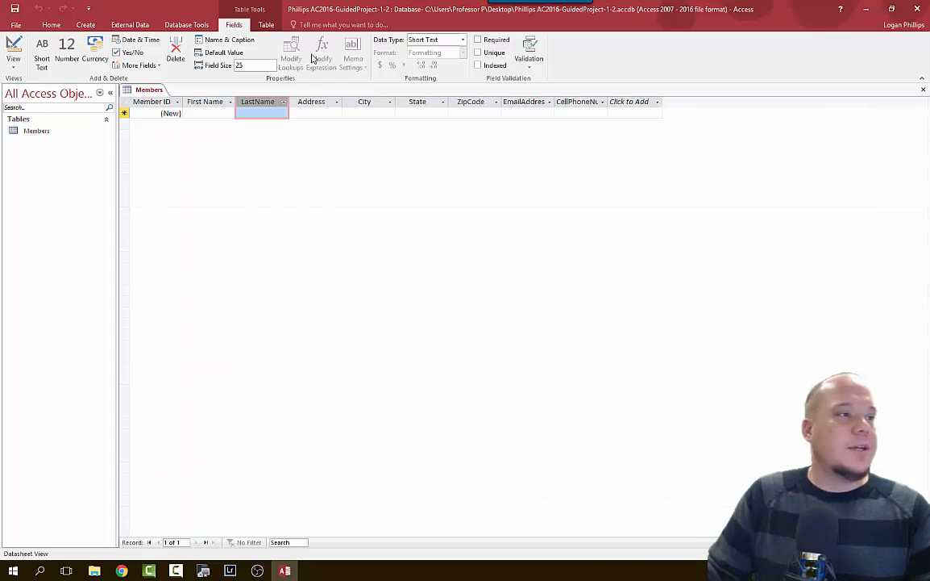
pyautogui.click(309, 101)
pyautogui.click(242, 66)
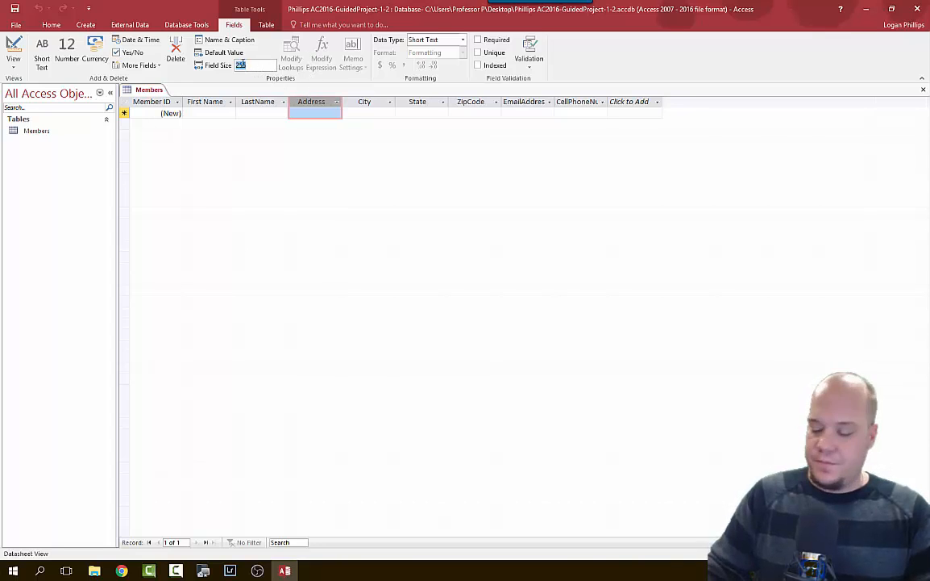
pyautogui.write('45')
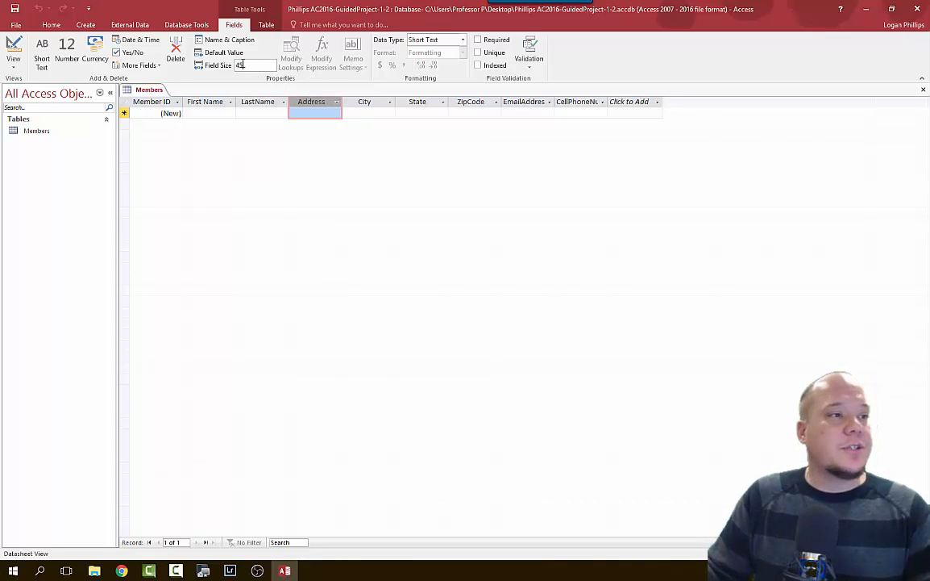
# Set the State field size to 2 and ZipCode to 5, then check the EmailAddress field.
pyautogui.click(363, 101)
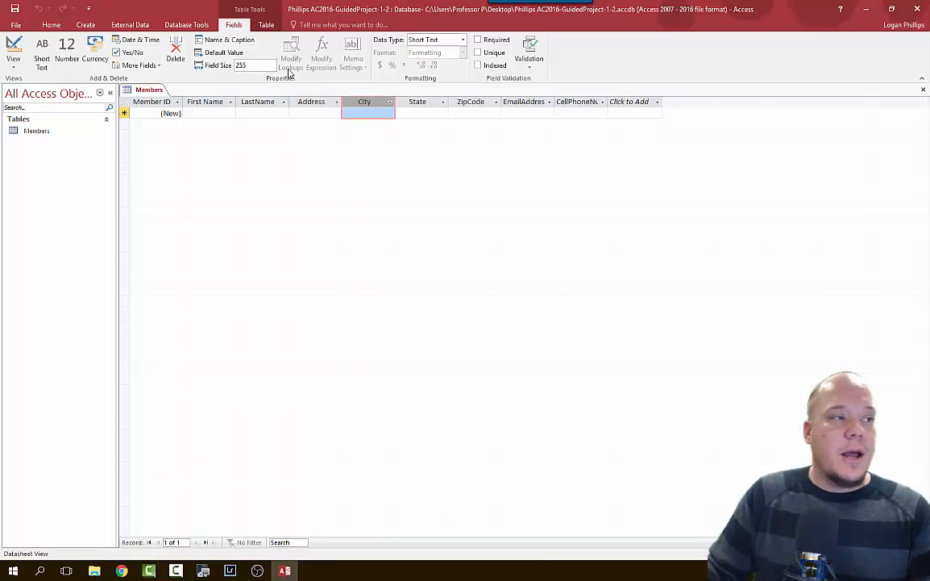
pyautogui.click(244, 65)
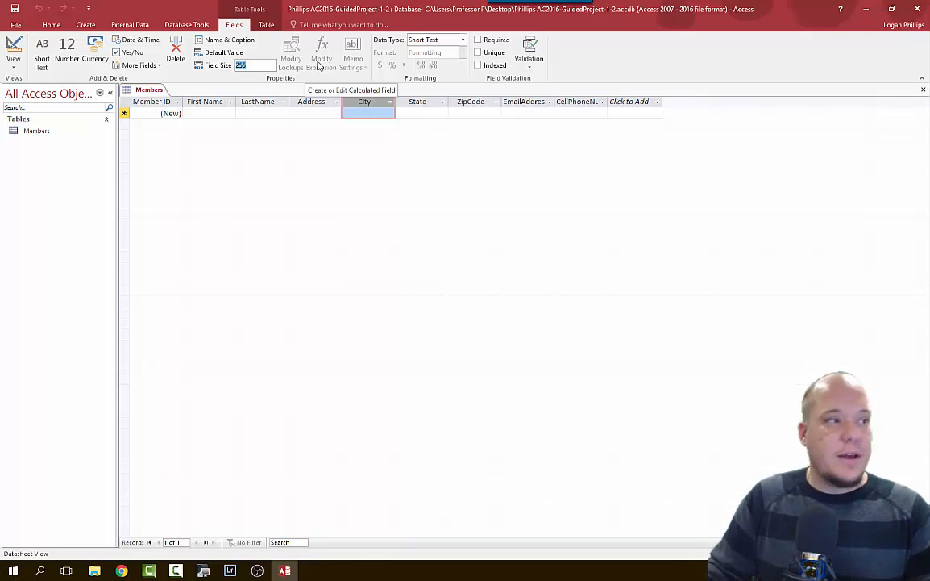
pyautogui.click(421, 102)
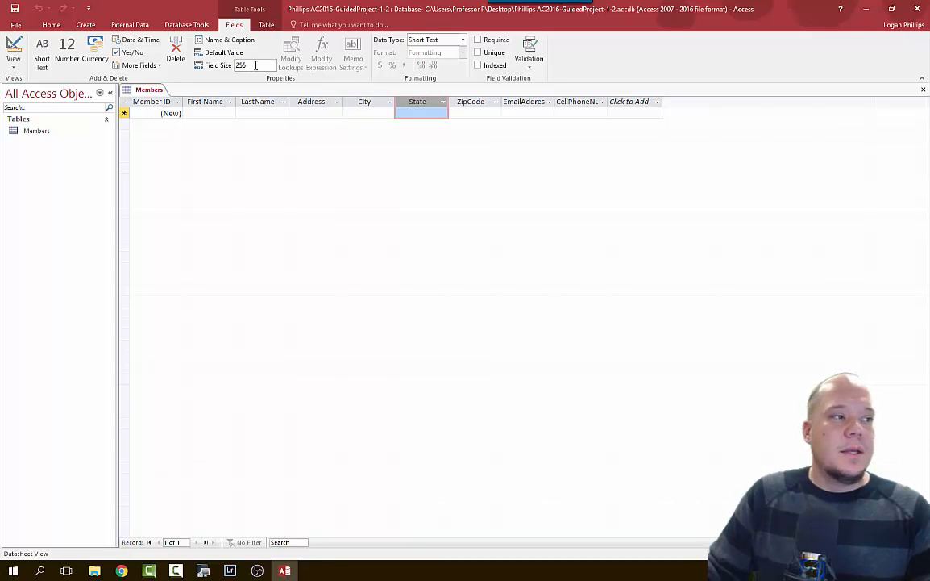
pyautogui.click(256, 66)
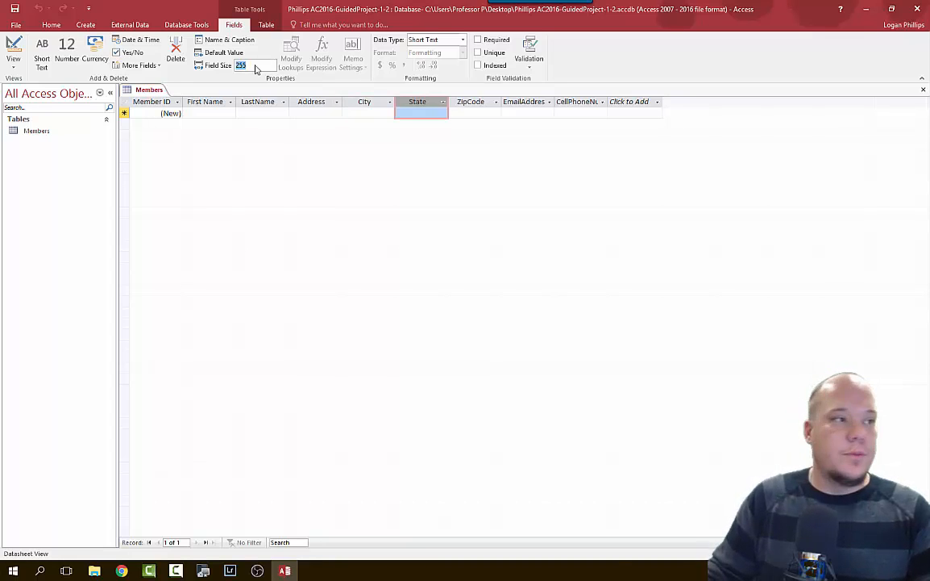
pyautogui.write('2')
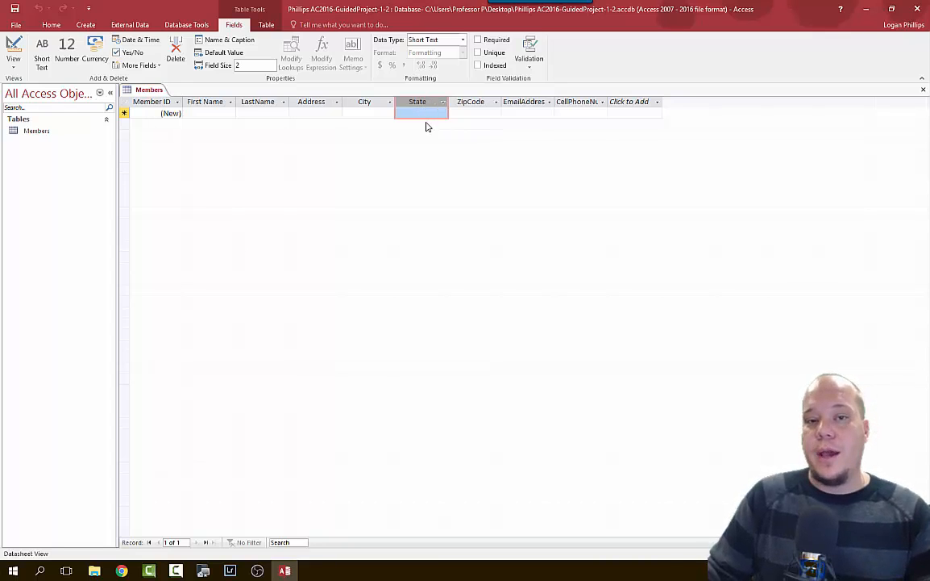
pyautogui.click(472, 102)
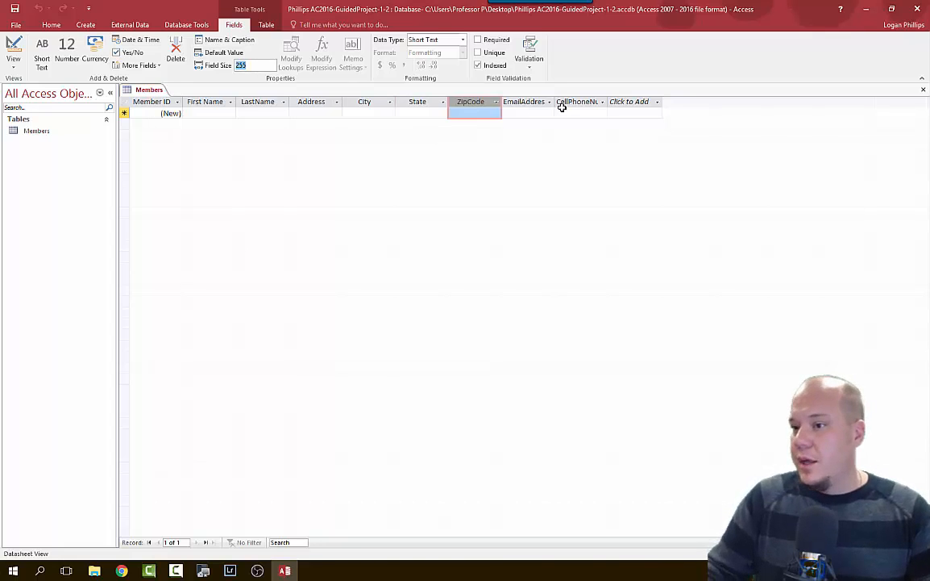
pyautogui.write('5')
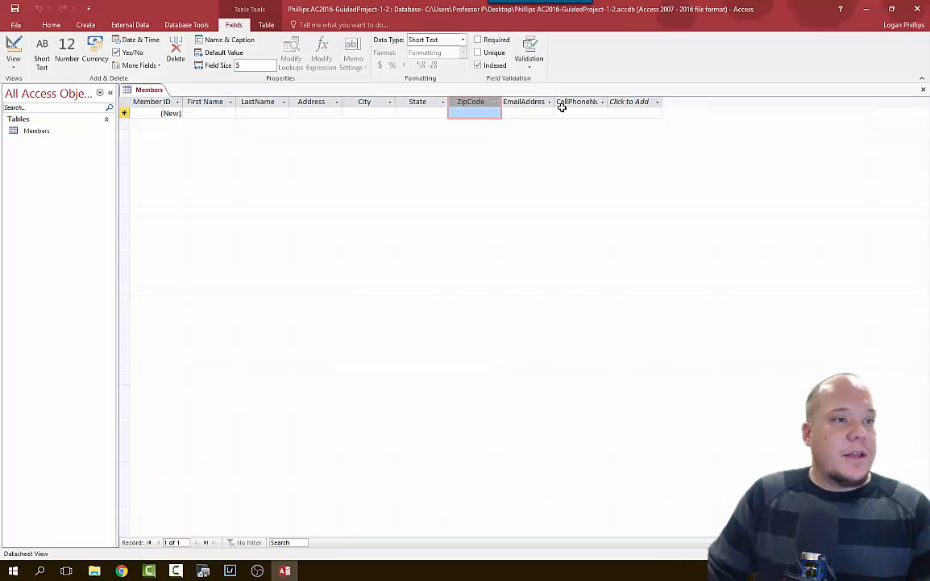
pyautogui.click(575, 104)
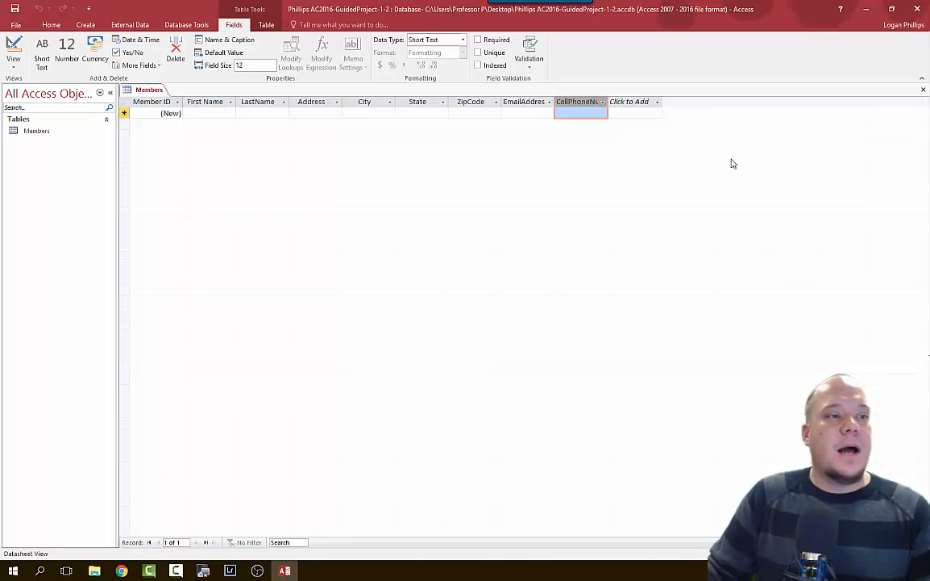
pyautogui.click(531, 103)
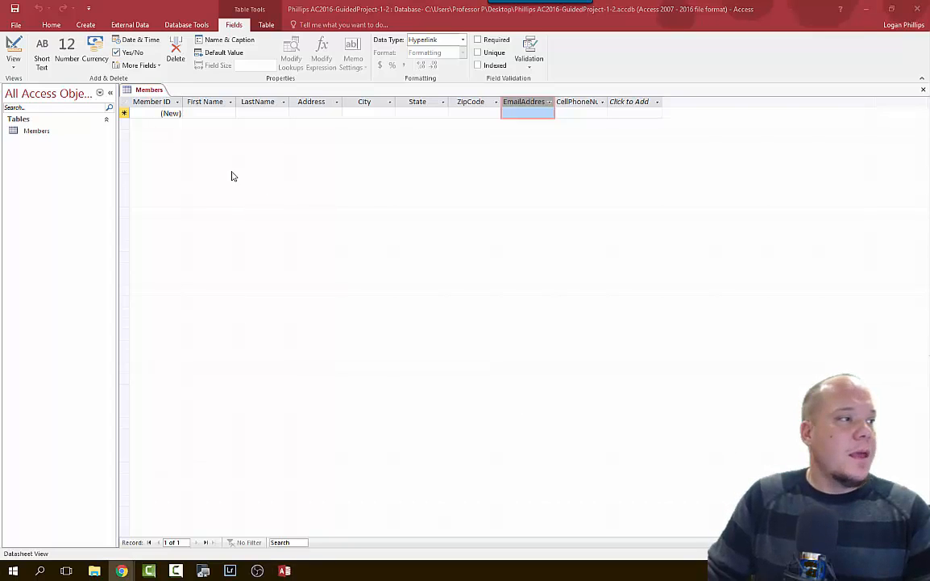
pyautogui.click(22, 11)
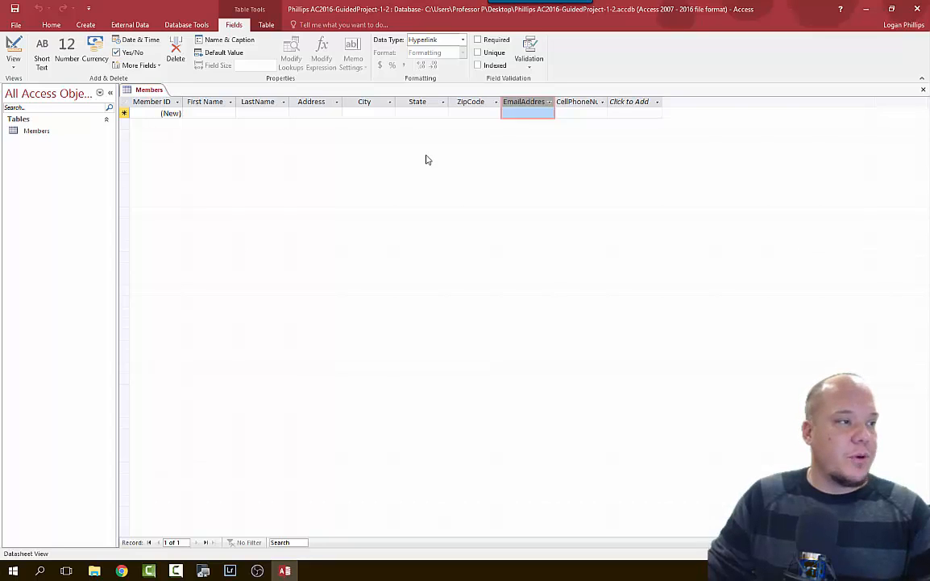
pyautogui.click(213, 111)
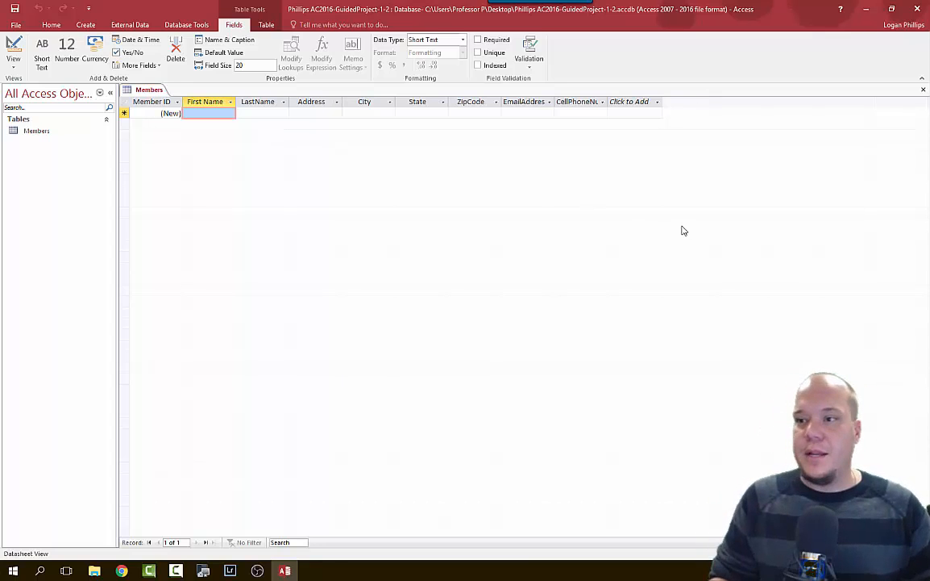
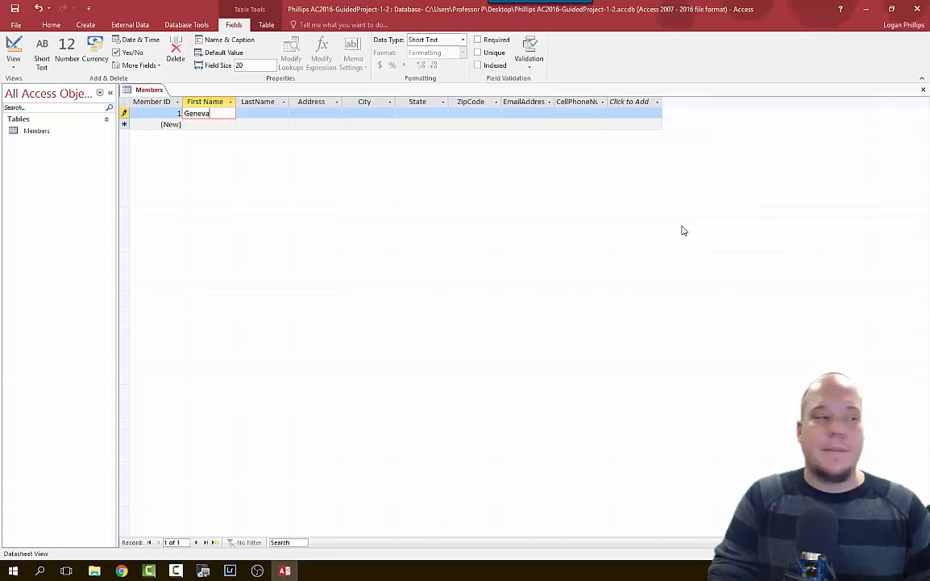
# Enter the member's first name, last name and street address in record 1.
pyautogui.press('Tab')
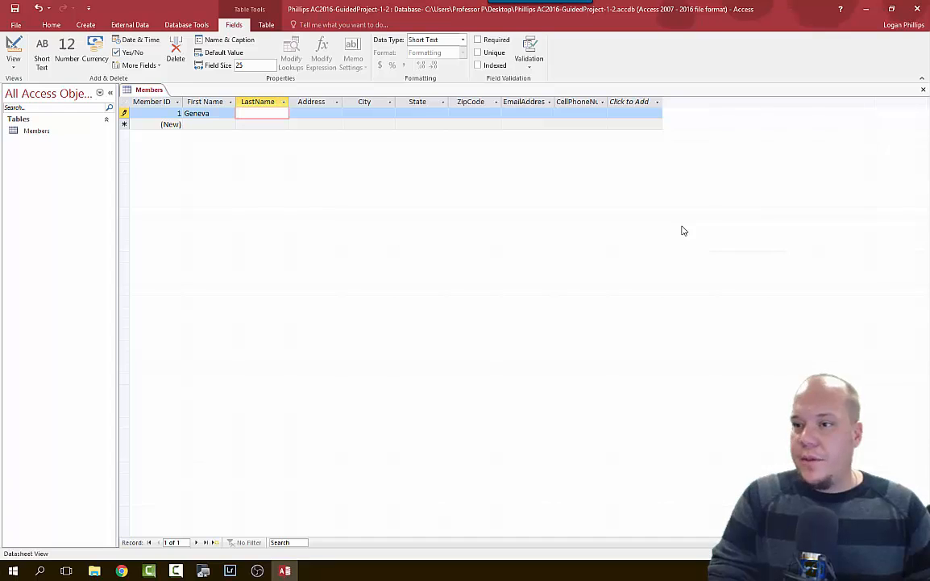
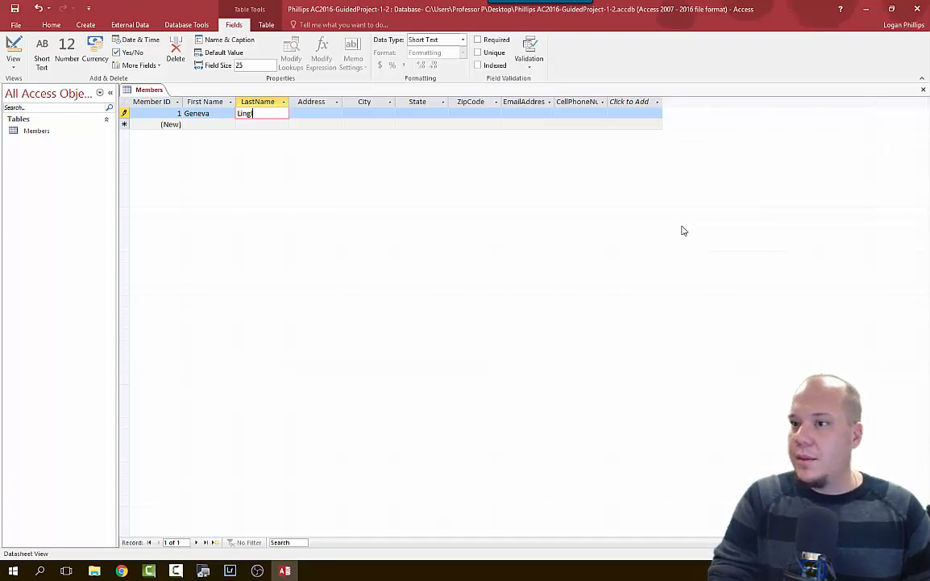
pyautogui.press('Tab')
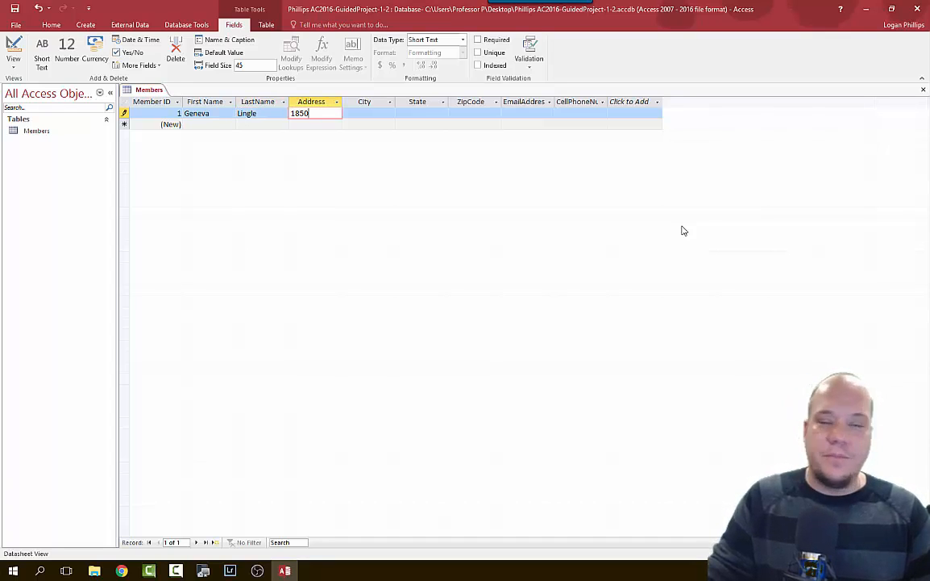
pyautogui.press('Tab')
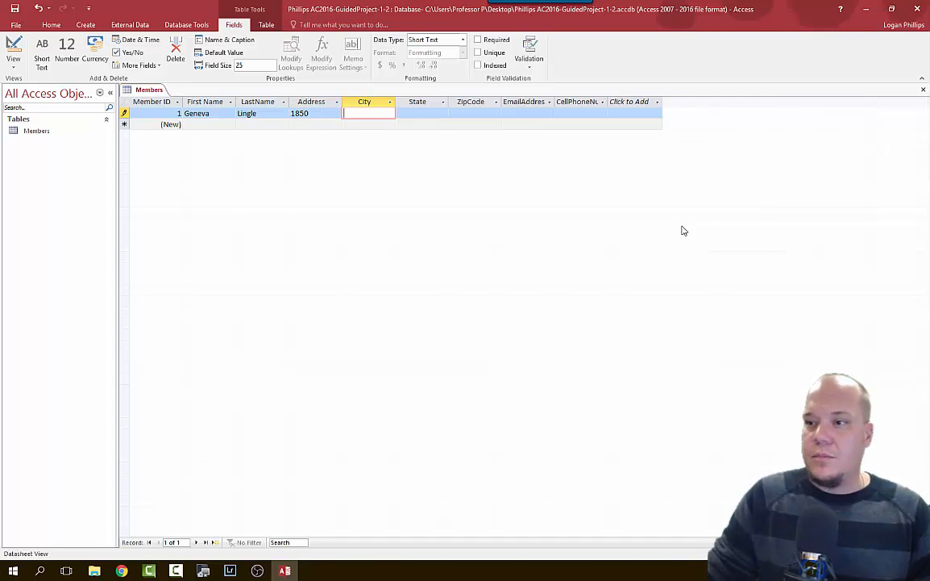
pyautogui.click(315, 112)
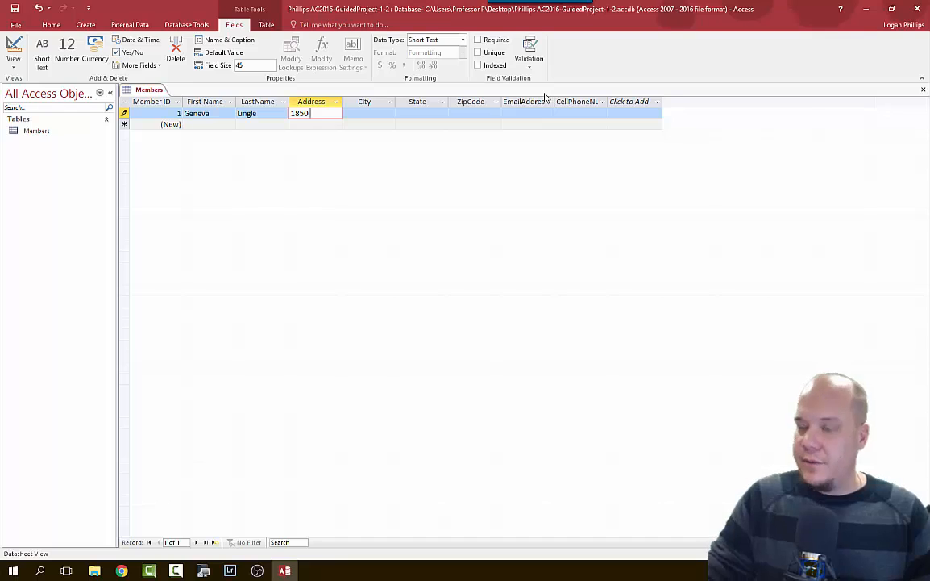
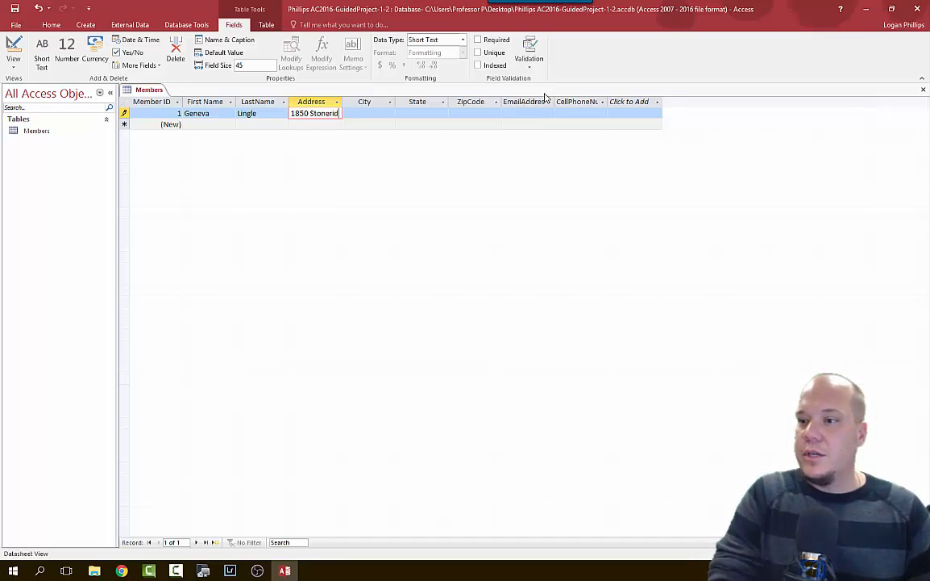
pyautogui.press('Tab')
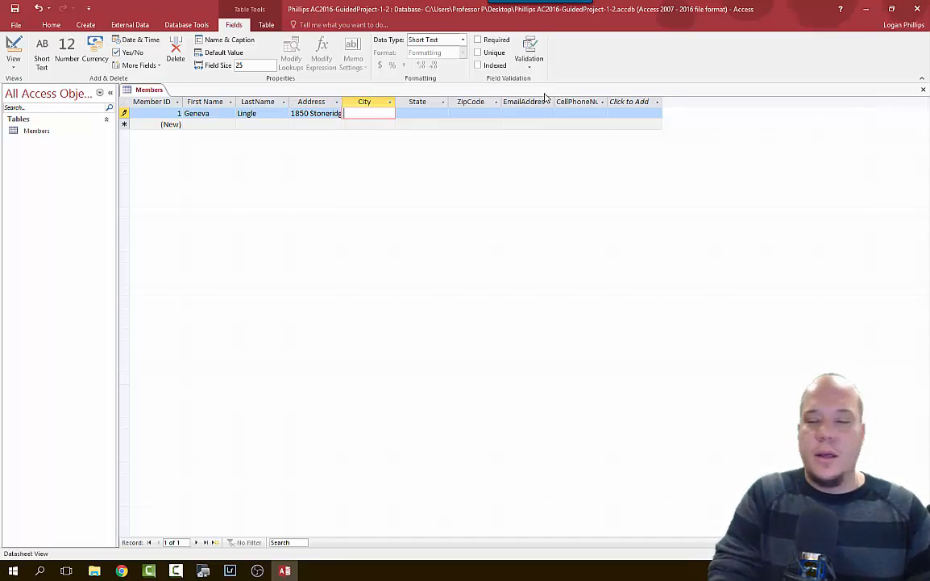
# Fill in record 1's city, state, ZIP code, e-mail and cell phone number.
pyautogui.write('Ca')
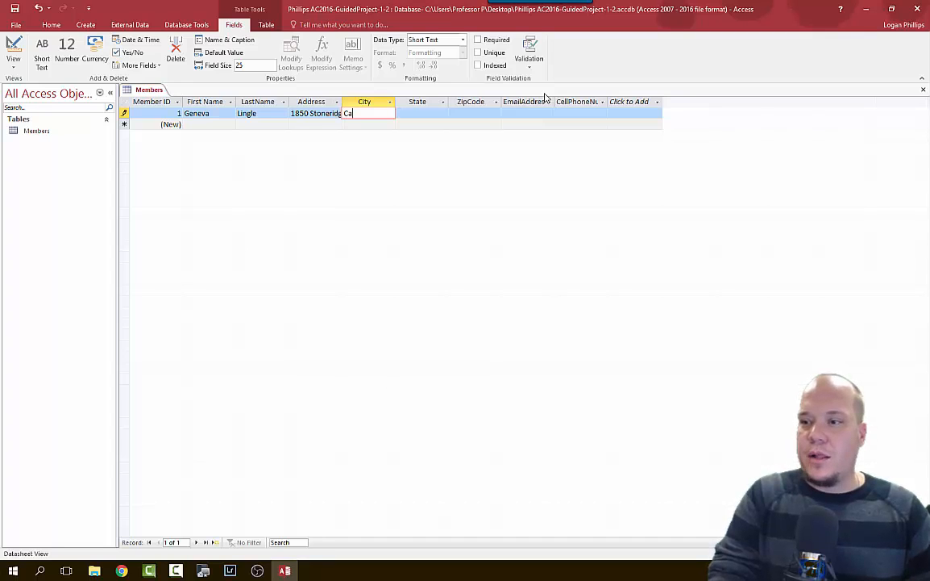
pyautogui.write('meron Park')
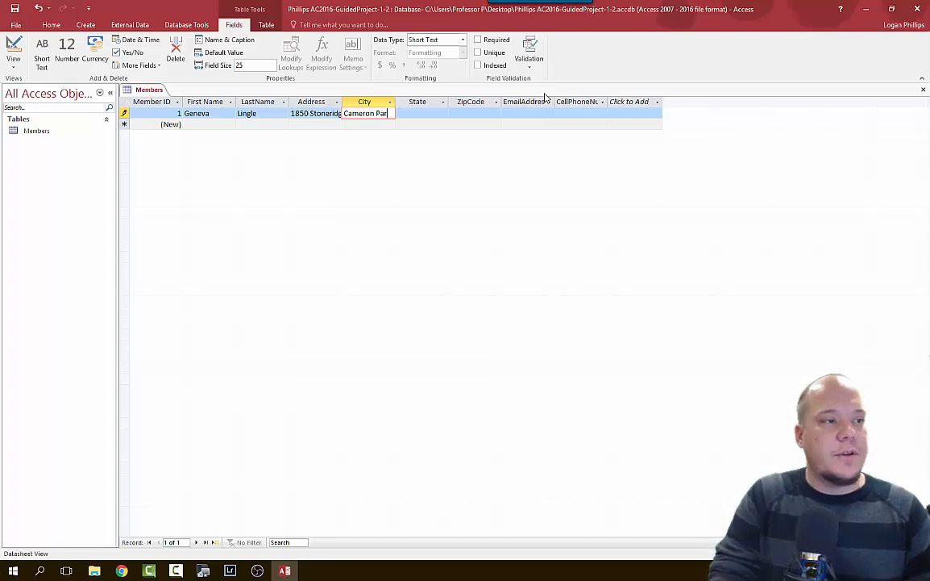
pyautogui.press('Tab')
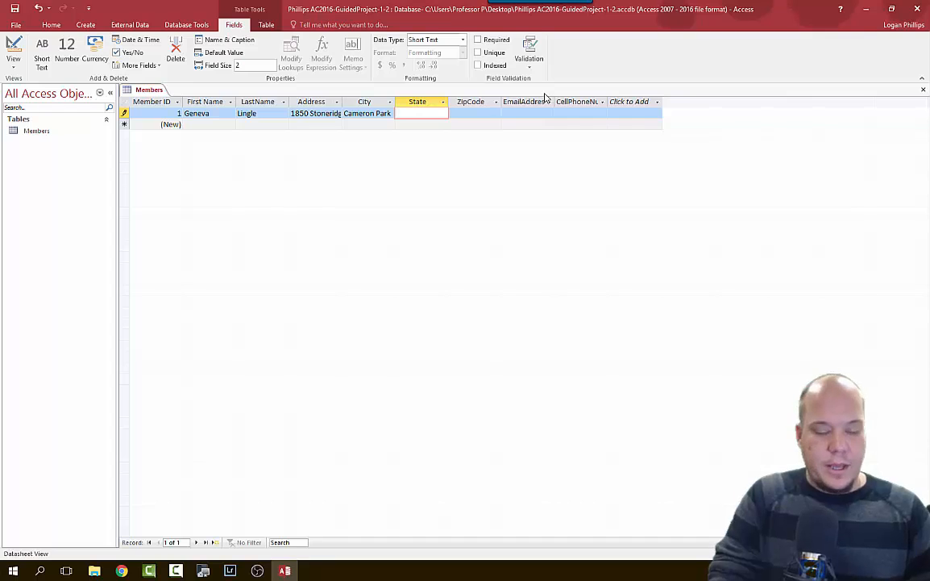
pyautogui.write('CA')
pyautogui.press('Tab')
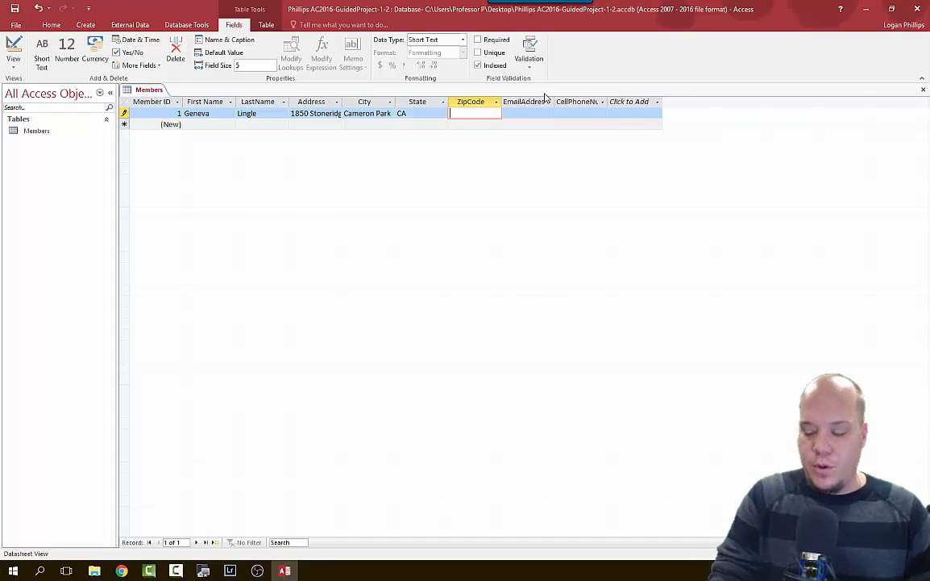
pyautogui.write('9')
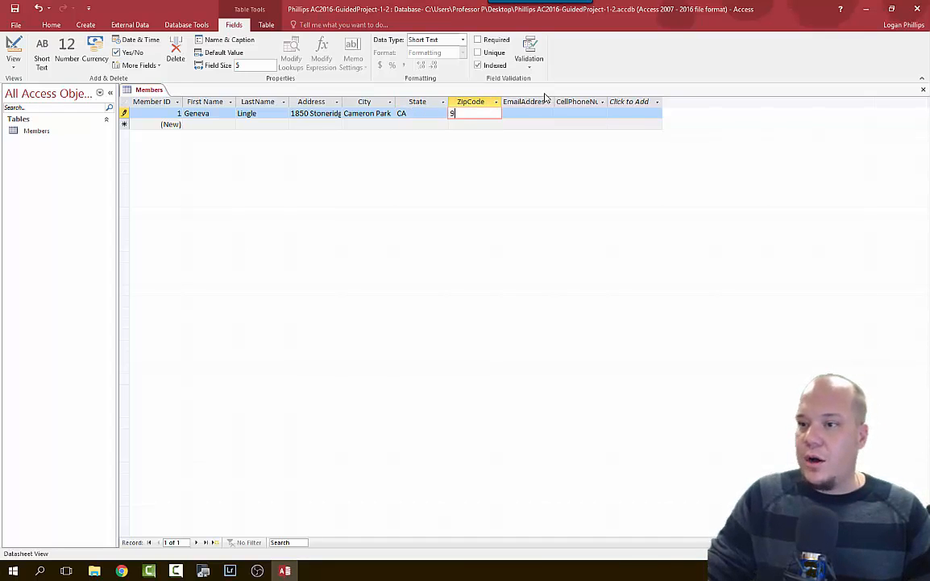
pyautogui.write('5682')
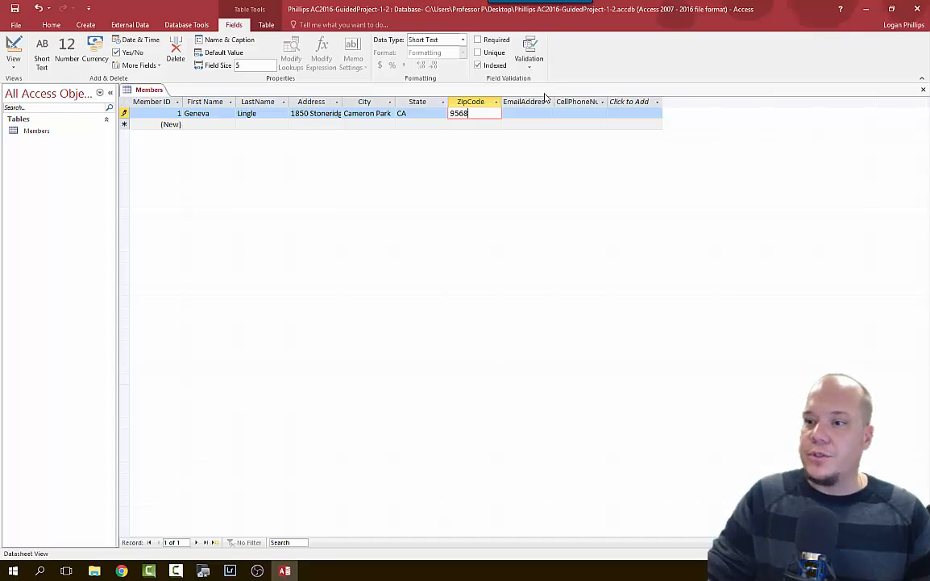
pyautogui.press('Tab')
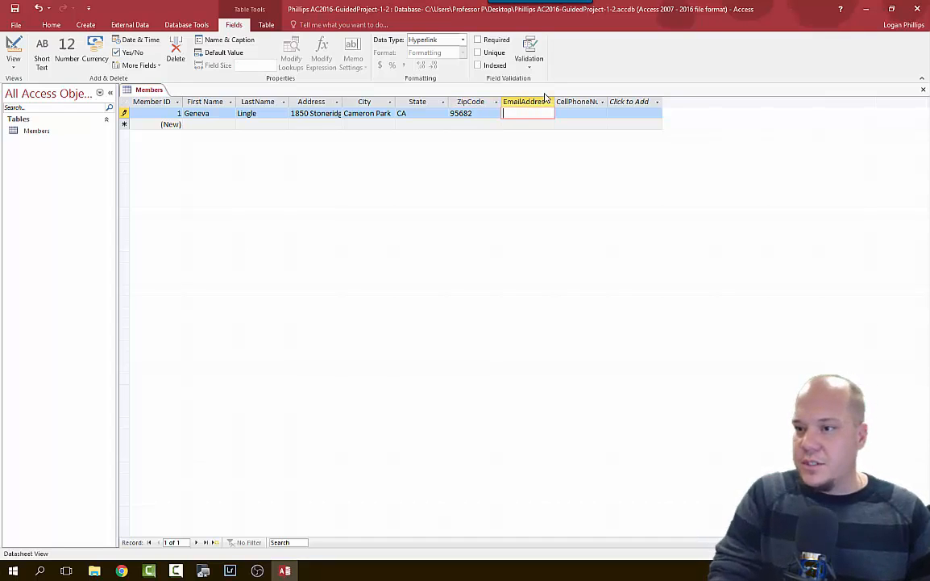
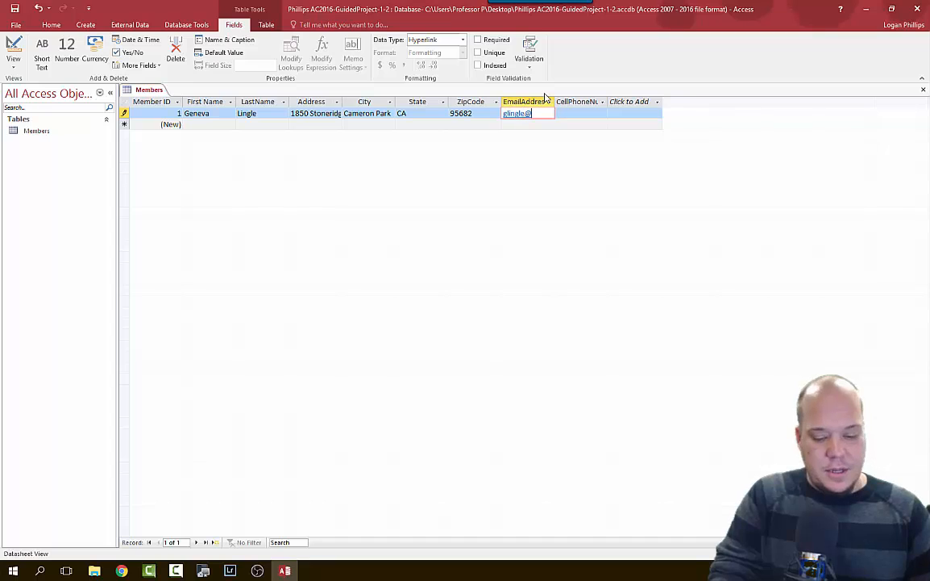
pyautogui.press('Tab')
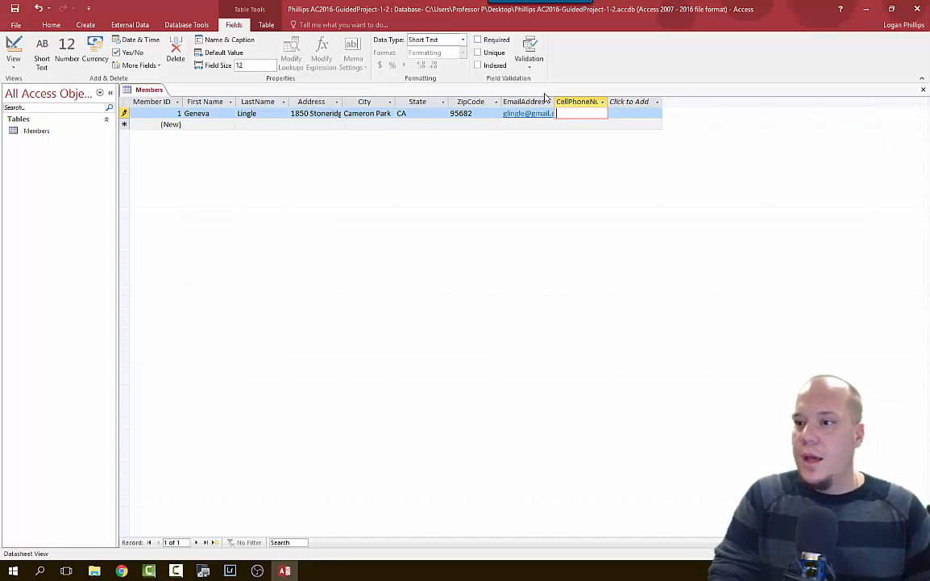
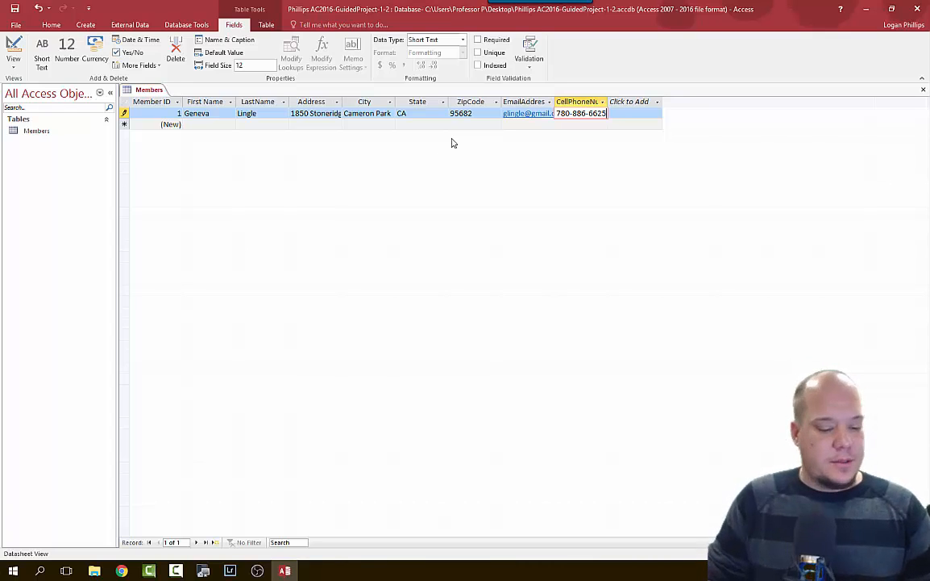
# Enter member records 2 through 4 in the Members datasheet, then select the ZipCode column.
pyautogui.press('Tab')
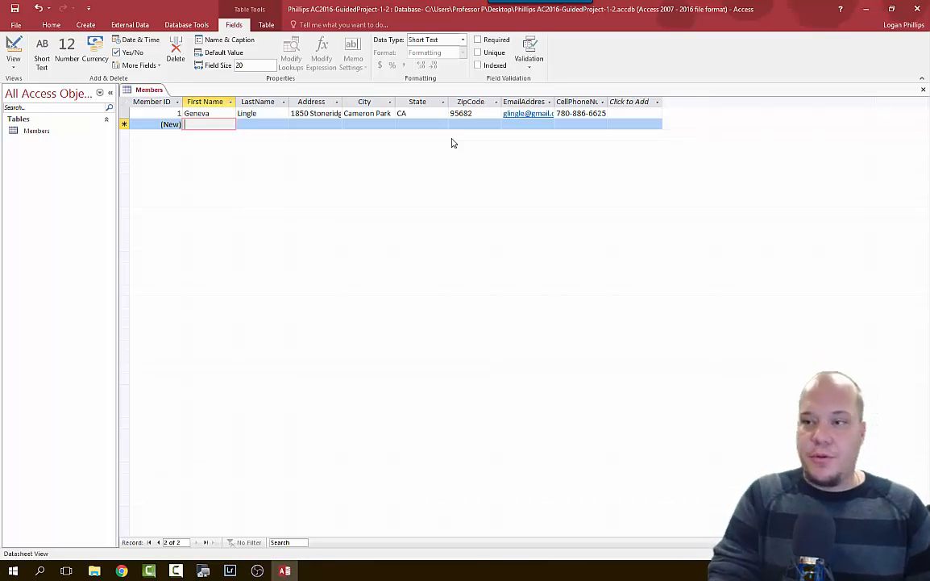
pyautogui.write('Cheryl')
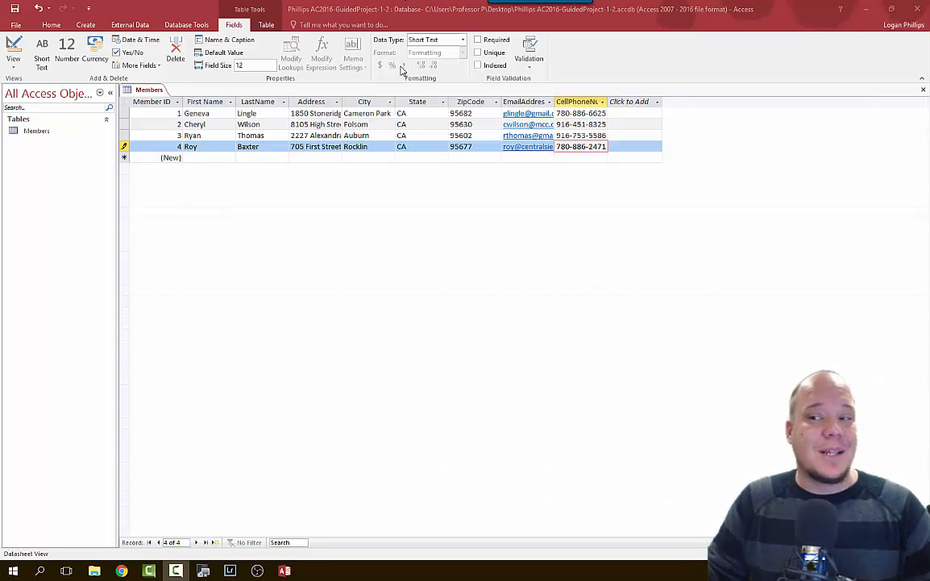
pyautogui.click(472, 101)
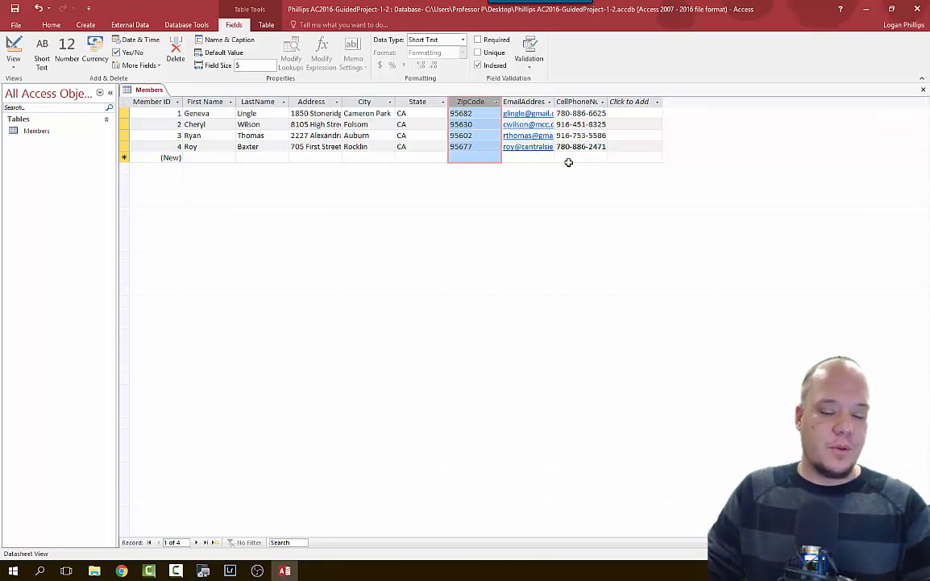
# Set the ZipCode column's field width to 7.
pyautogui.rightClick(478, 104)
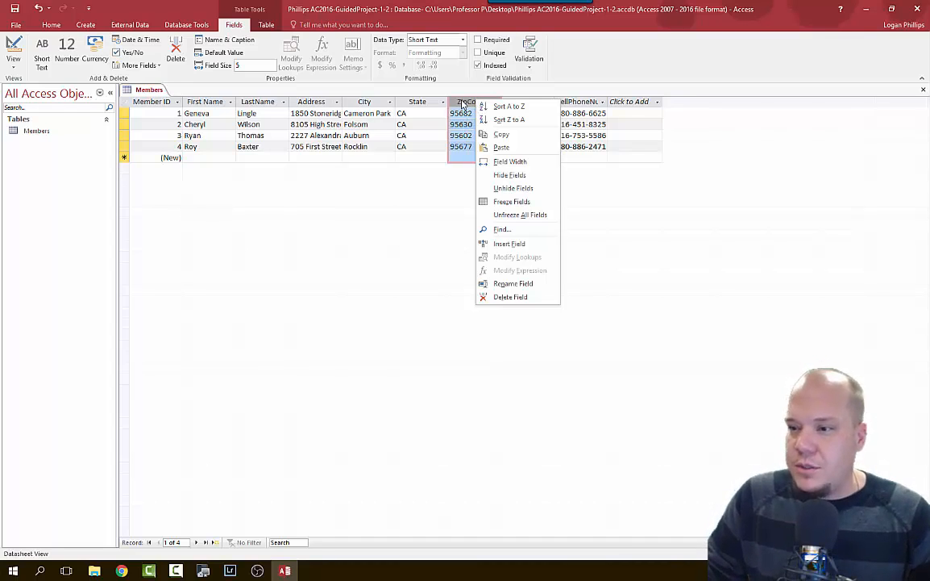
pyautogui.click(533, 162)
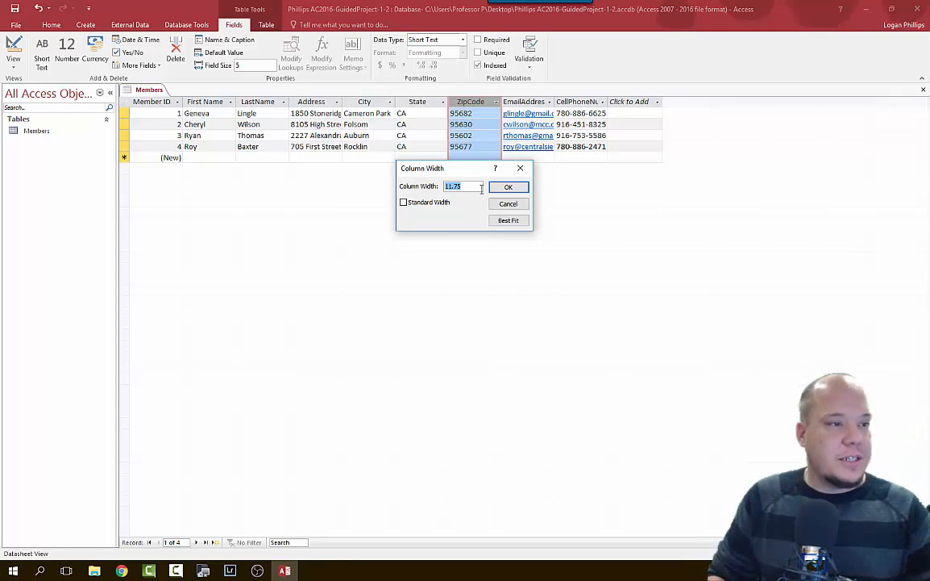
pyautogui.write('7')
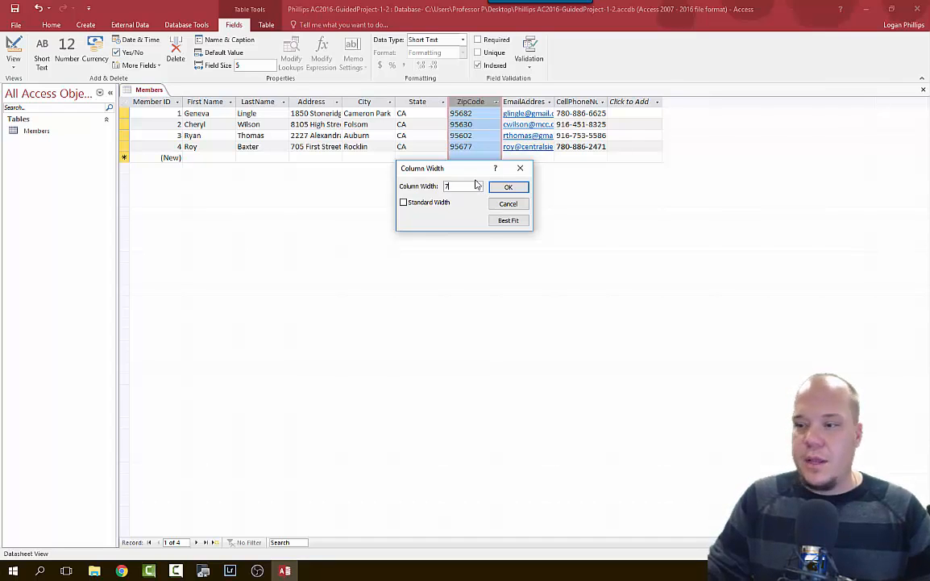
pyautogui.click(516, 189)
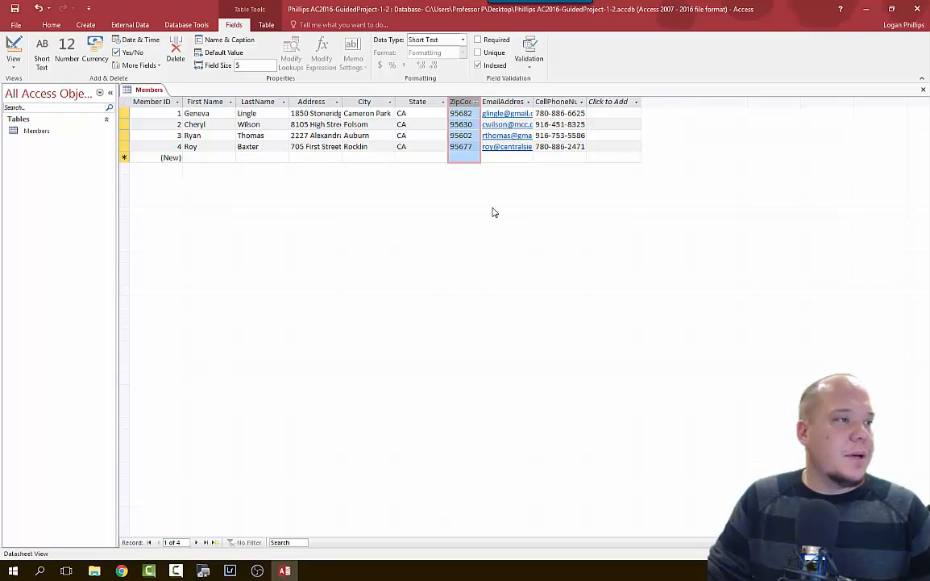
# Center-align the ZipCode values in their column.
pyautogui.click(54, 25)
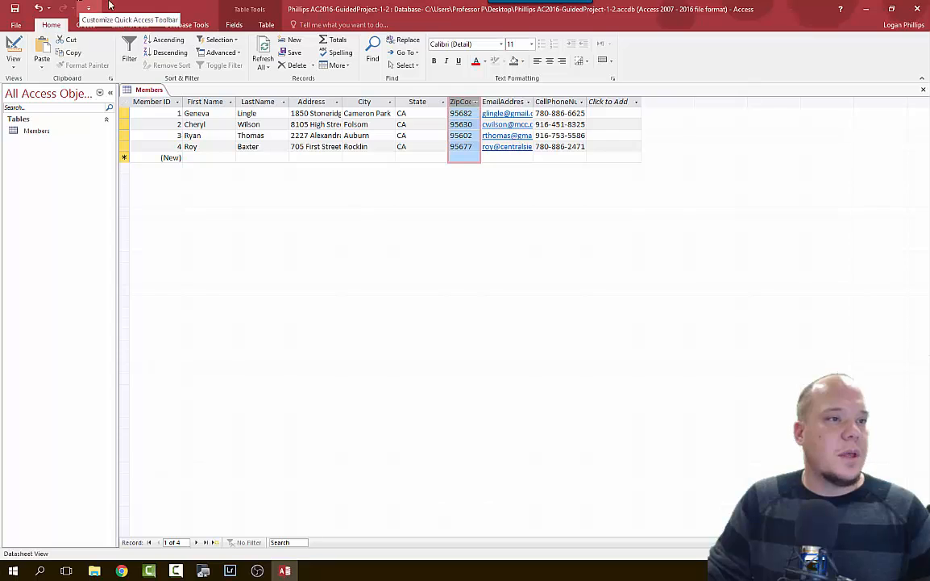
pyautogui.click(549, 62)
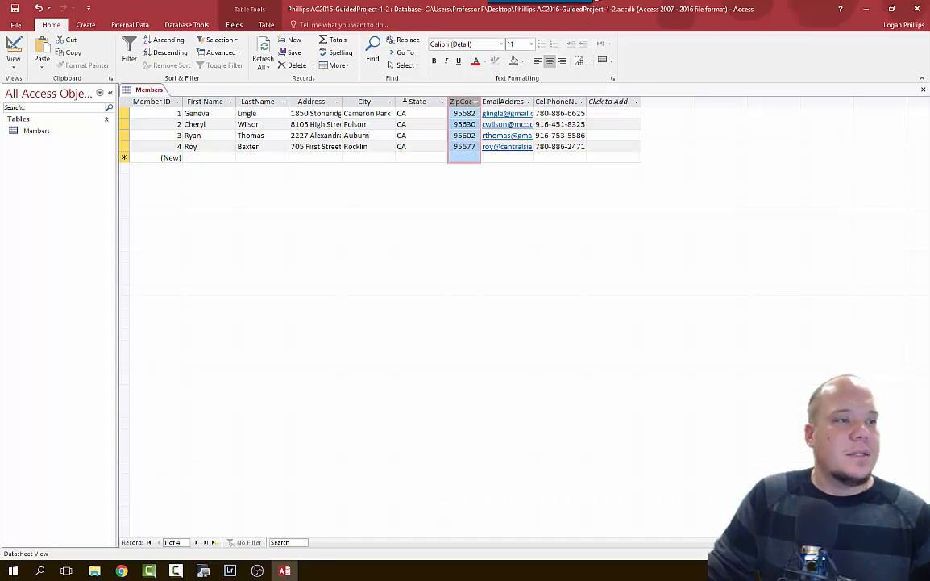
pyautogui.click(414, 102)
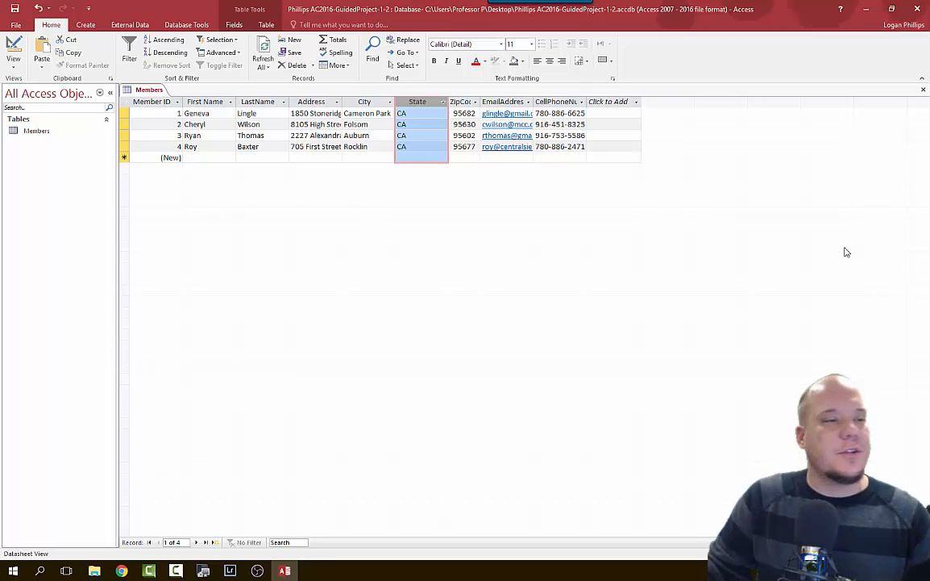
# Auto-fit the State column width to its CA values.
pyautogui.click(444, 102)
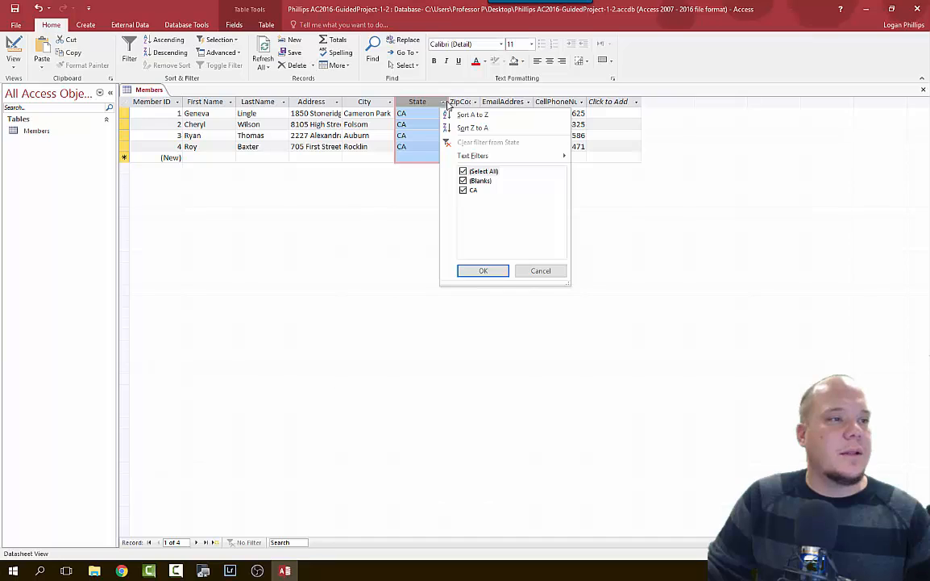
pyautogui.click(449, 100)
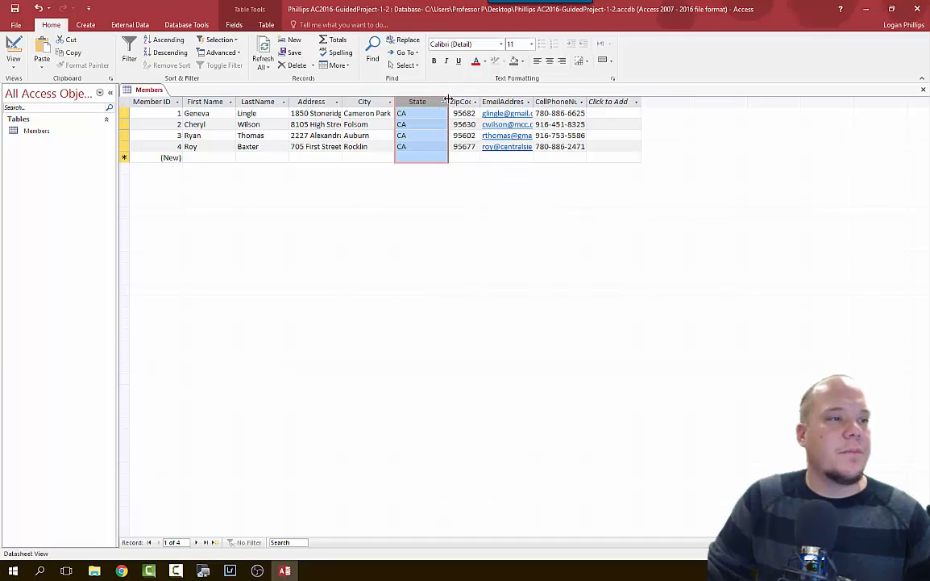
pyautogui.rightClick(448, 100)
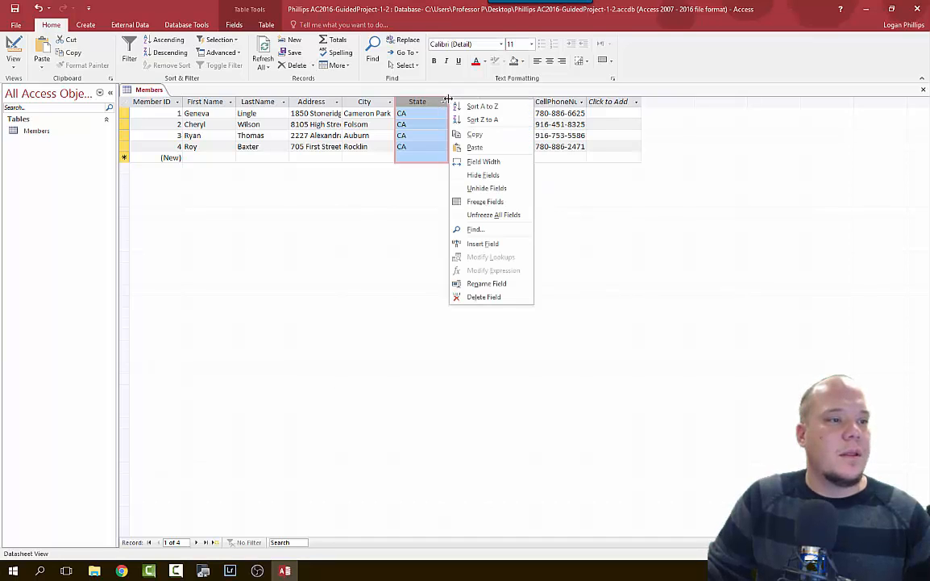
pyautogui.click(449, 100)
pyautogui.doubleClick(448, 99)
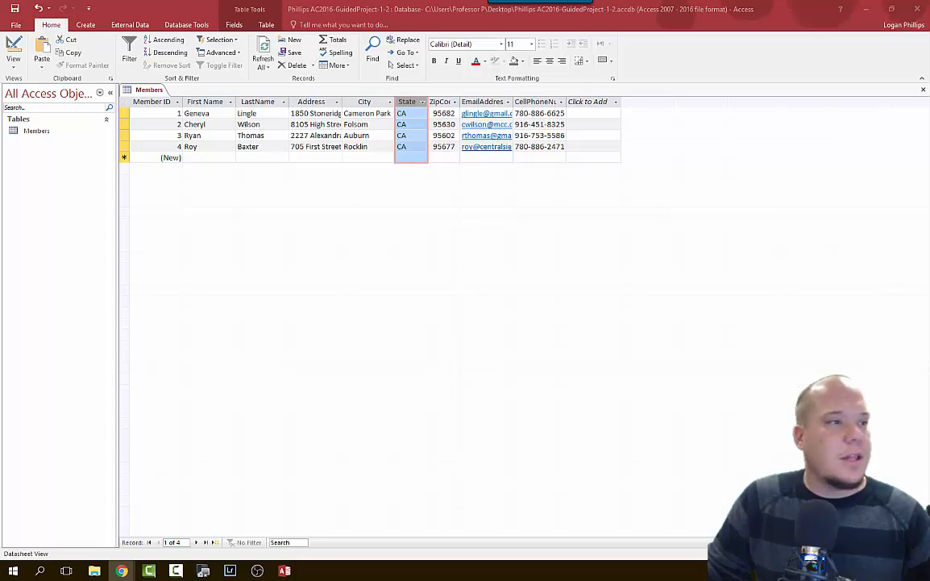
# Center-align the CA values in the State column.
pyautogui.click(549, 64)
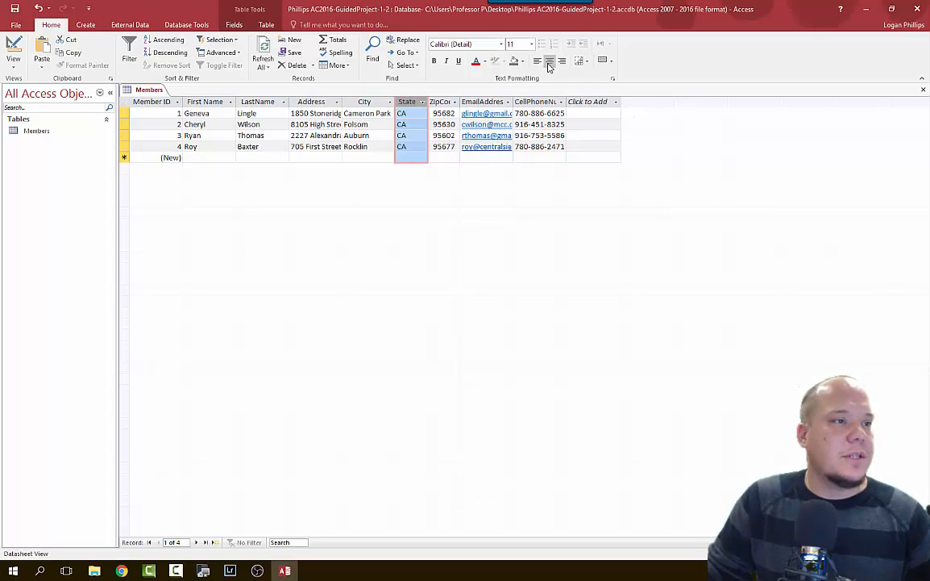
pyautogui.click(548, 63)
pyautogui.hotkey('alt', 'Tab')
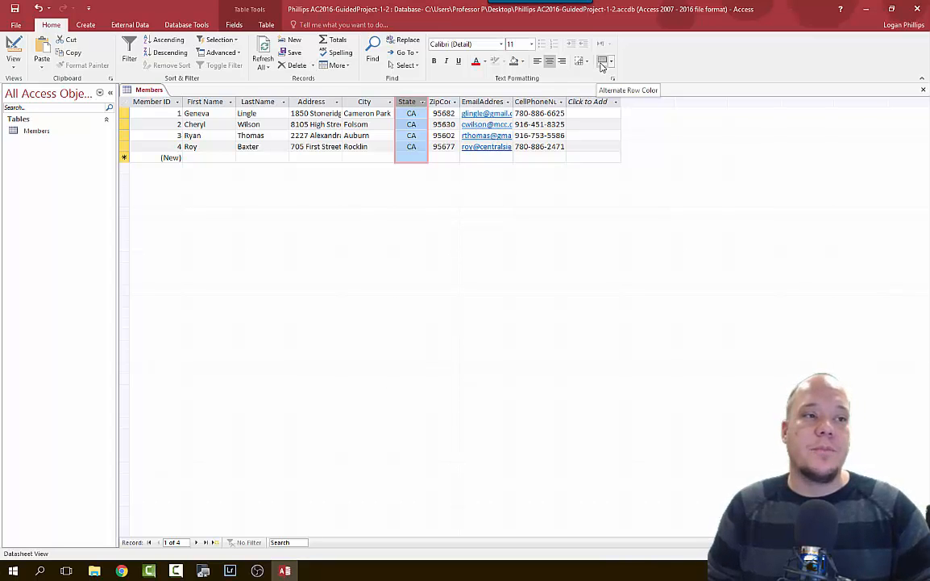
# Shade alternate datasheet rows with Blue-Gray, Text 2, Lighter 80%.
pyautogui.click(612, 61)
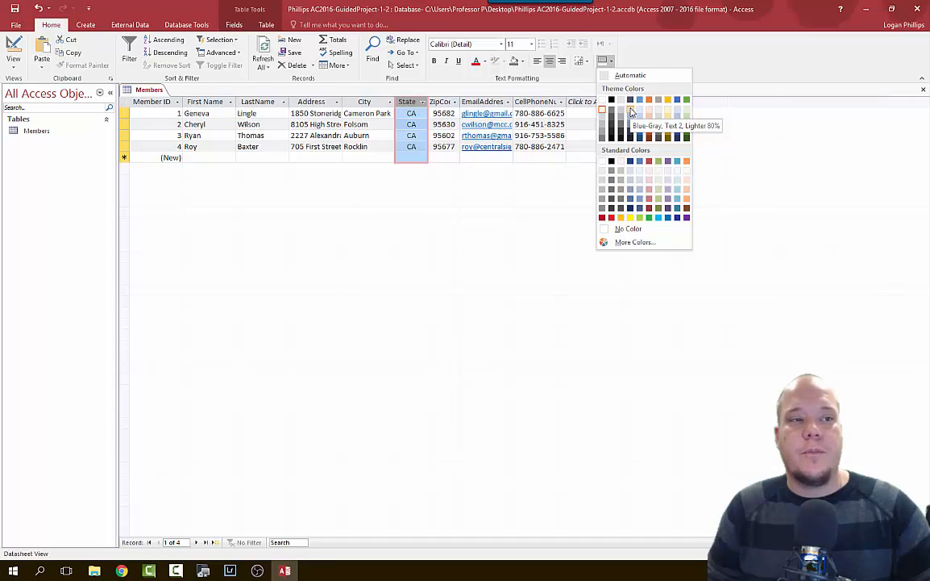
pyautogui.click(632, 112)
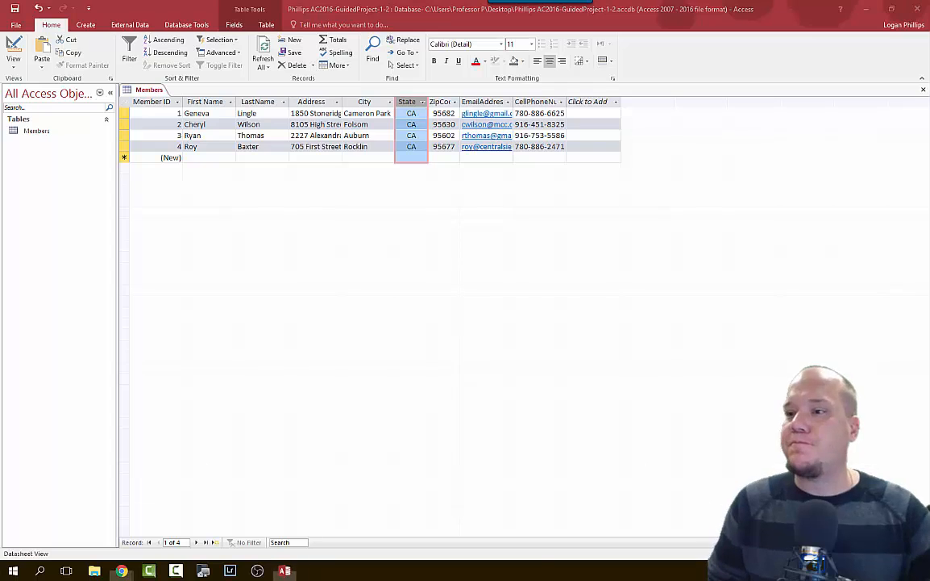
pyautogui.click(120, 570)
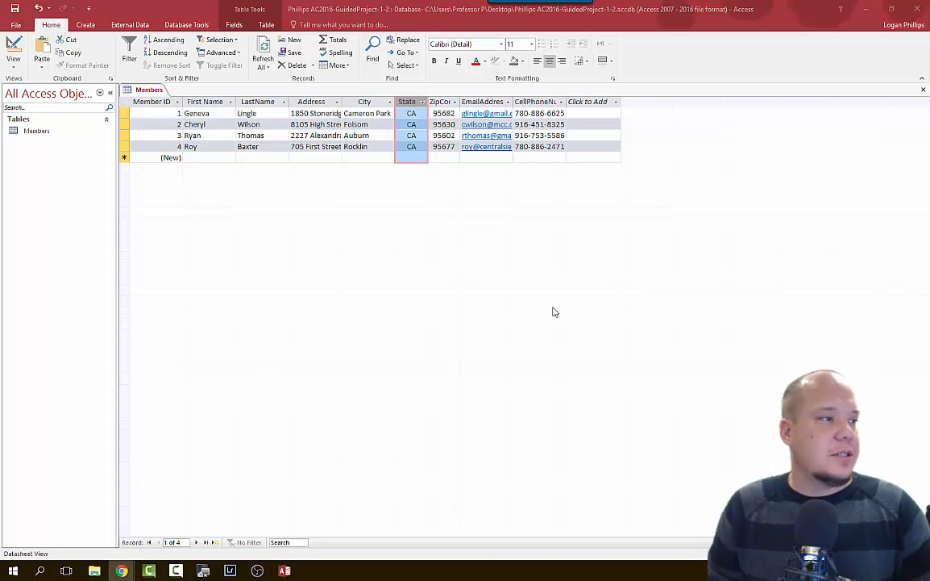
pyautogui.click(411, 268)
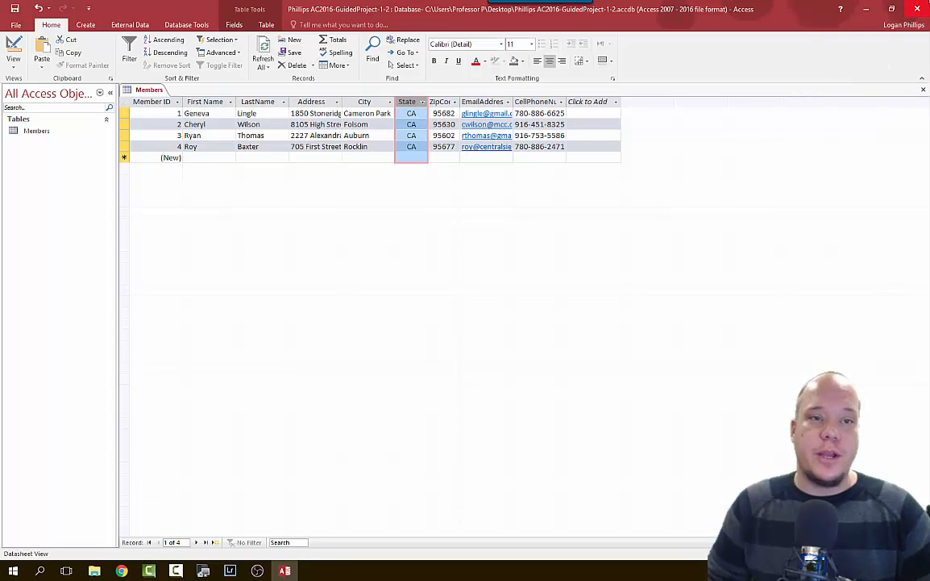
# Close the Members table and show the External Data tab.
pyautogui.click(926, 91)
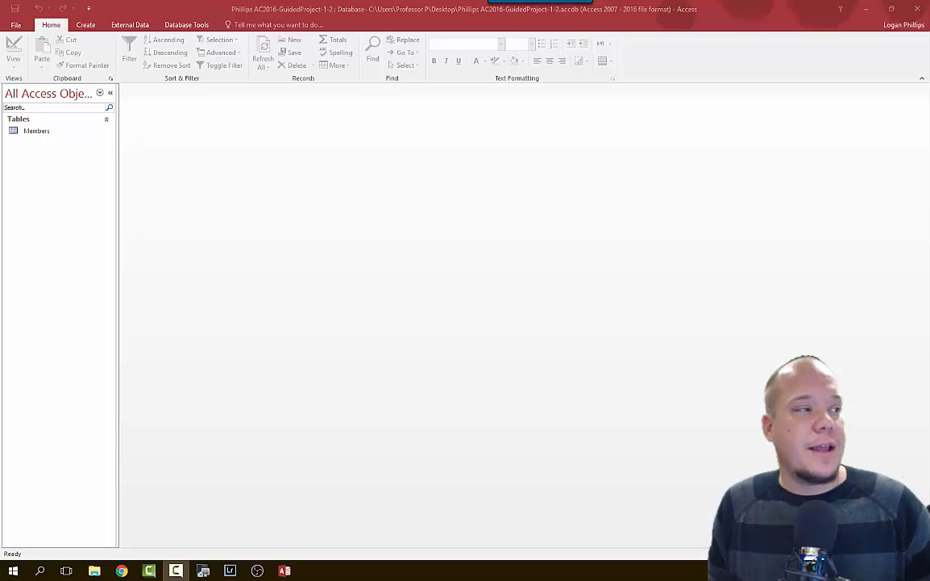
pyautogui.click(126, 25)
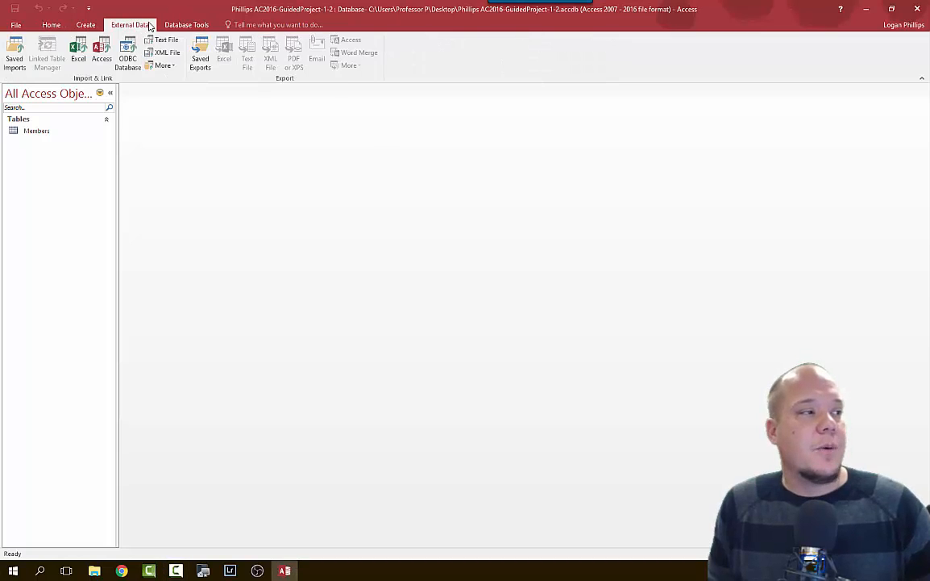
# Start an Excel import using MembersDataFile-01.xlsx from the Desktop as the source file.
pyautogui.click(80, 53)
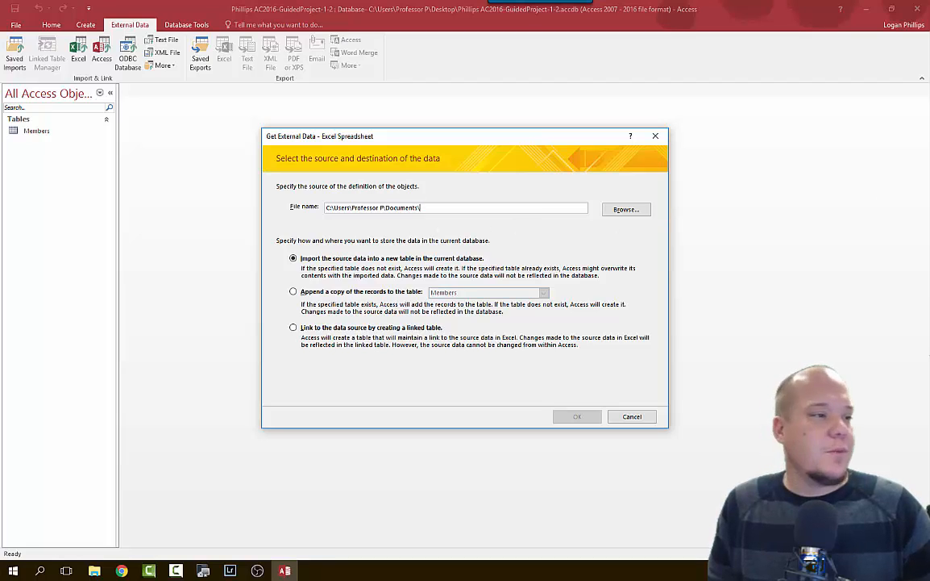
pyautogui.click(643, 210)
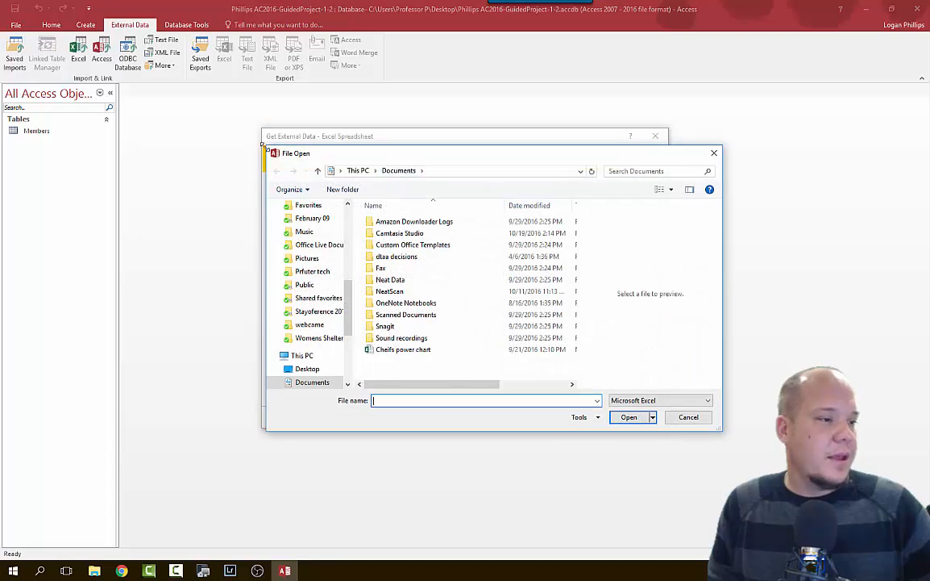
pyautogui.click(307, 369)
pyautogui.scroll(-3, 445, 345)
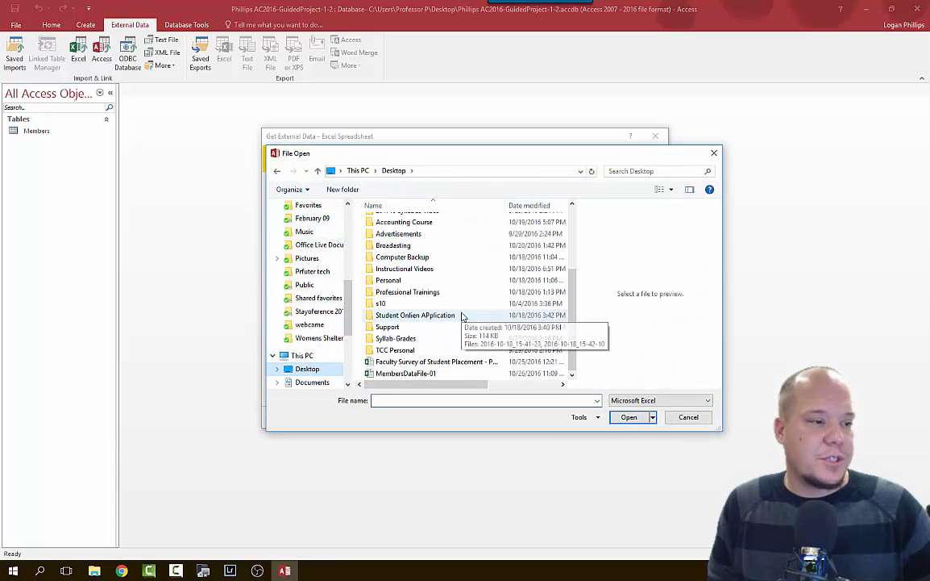
pyautogui.click(424, 373)
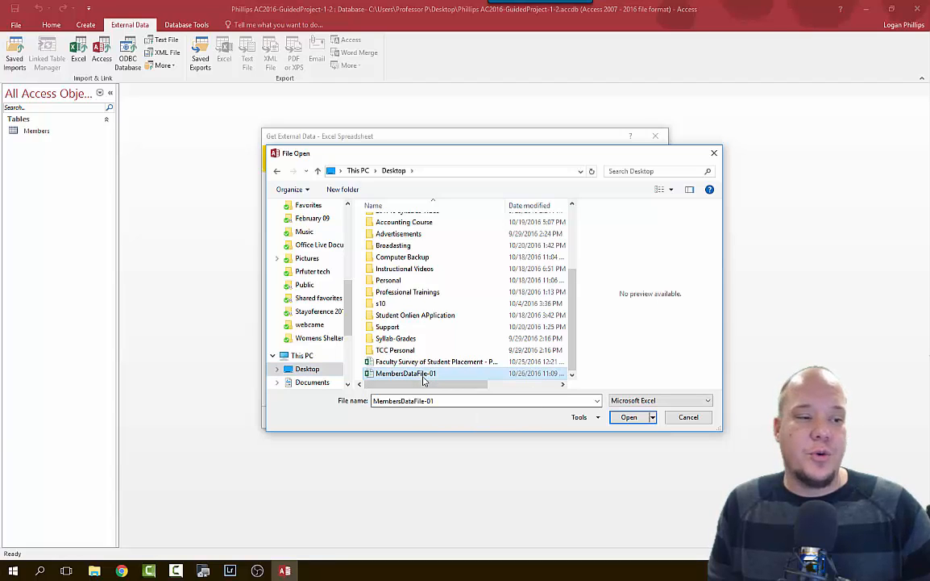
pyautogui.click(630, 416)
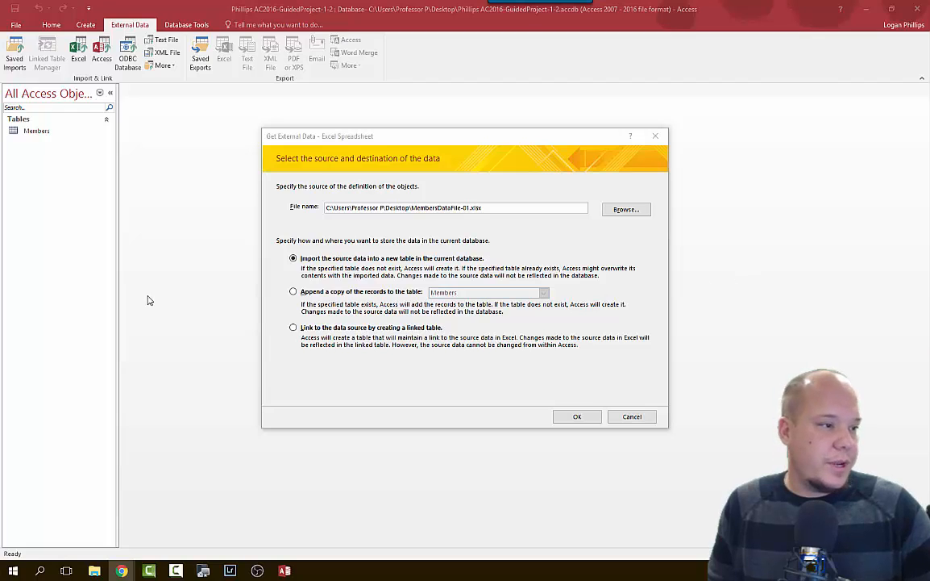
# Append the MembersDataFile-01 spreadsheet records to the Members table, without saving the import steps.
pyautogui.click(390, 293)
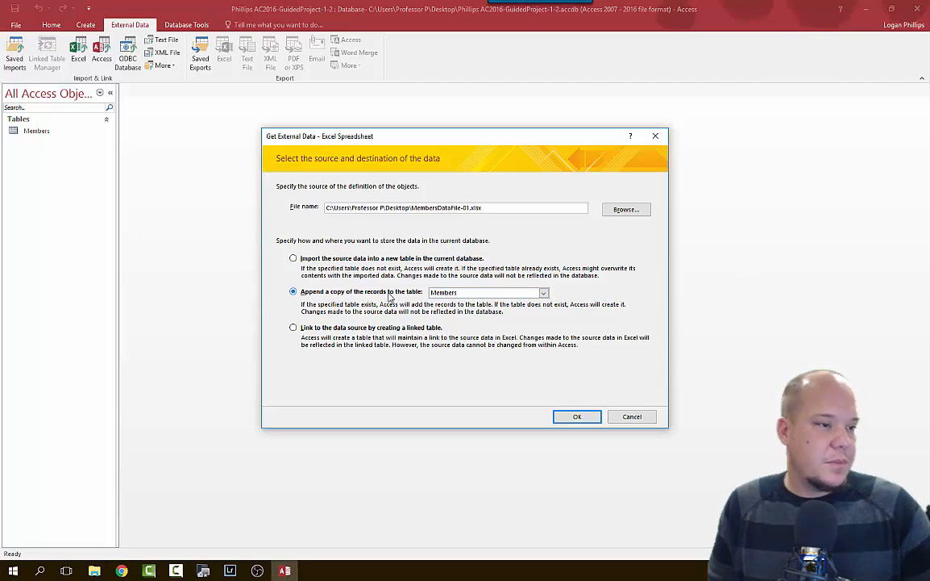
pyautogui.click(536, 292)
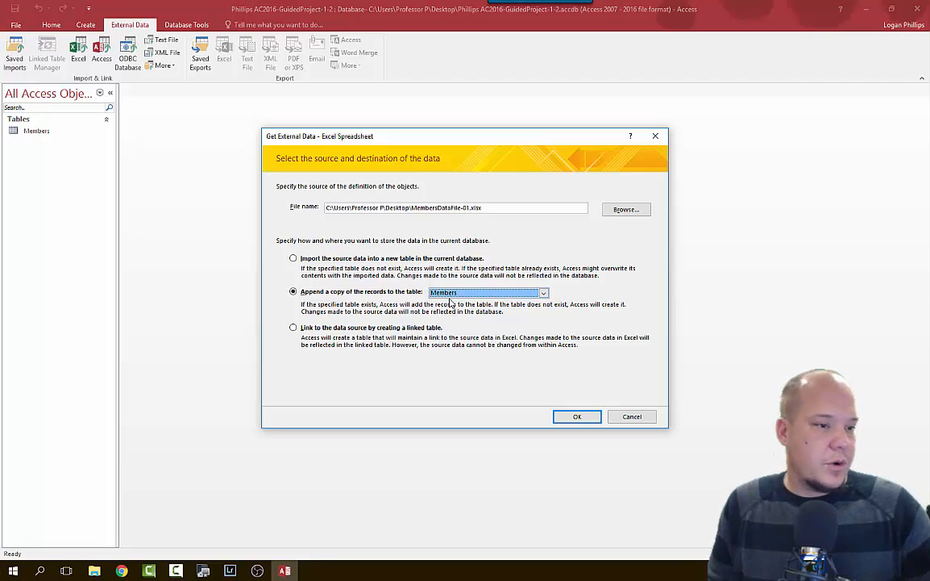
pyautogui.click(577, 416)
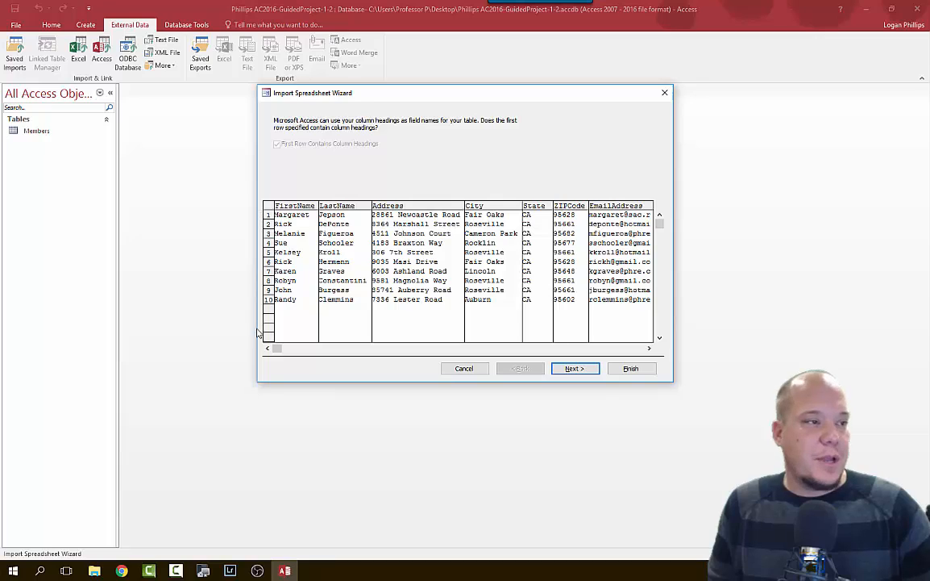
pyautogui.click(574, 368)
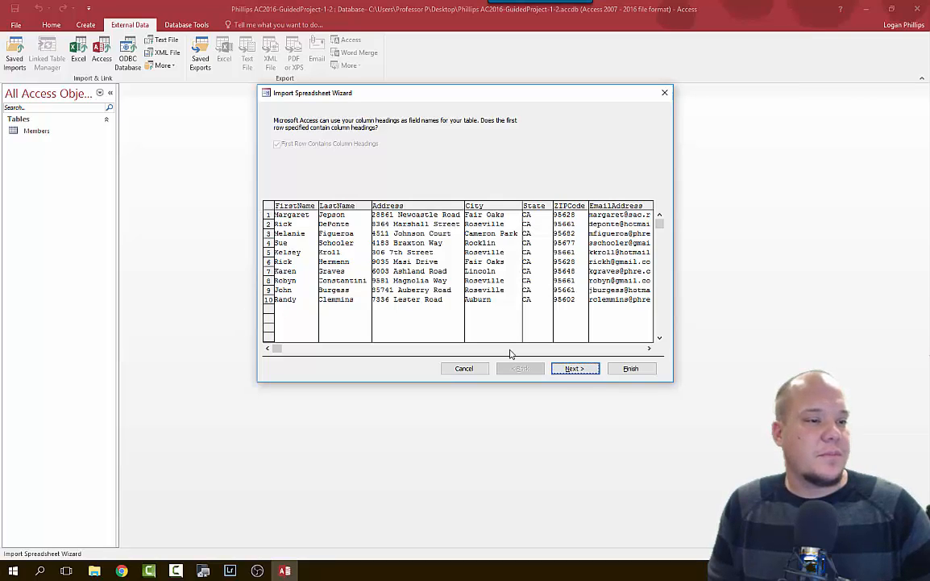
pyautogui.click(589, 369)
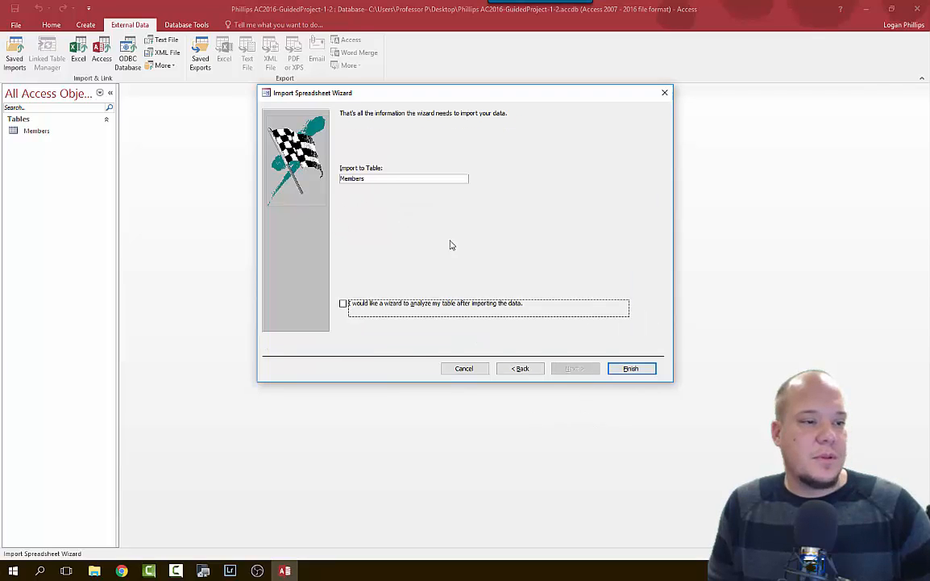
pyautogui.click(630, 367)
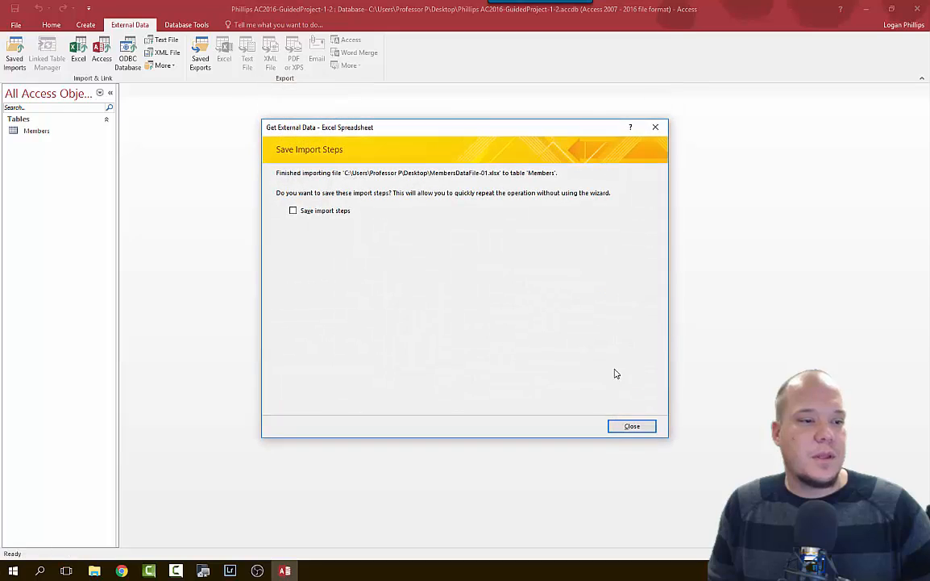
pyautogui.click(632, 423)
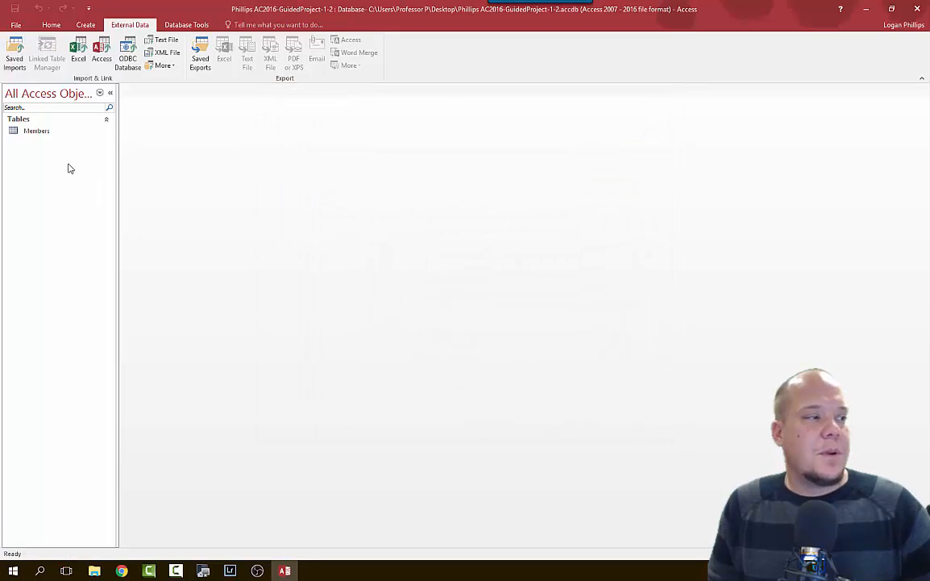
# Open the Members table to check the imported records, then close it.
pyautogui.click(40, 131)
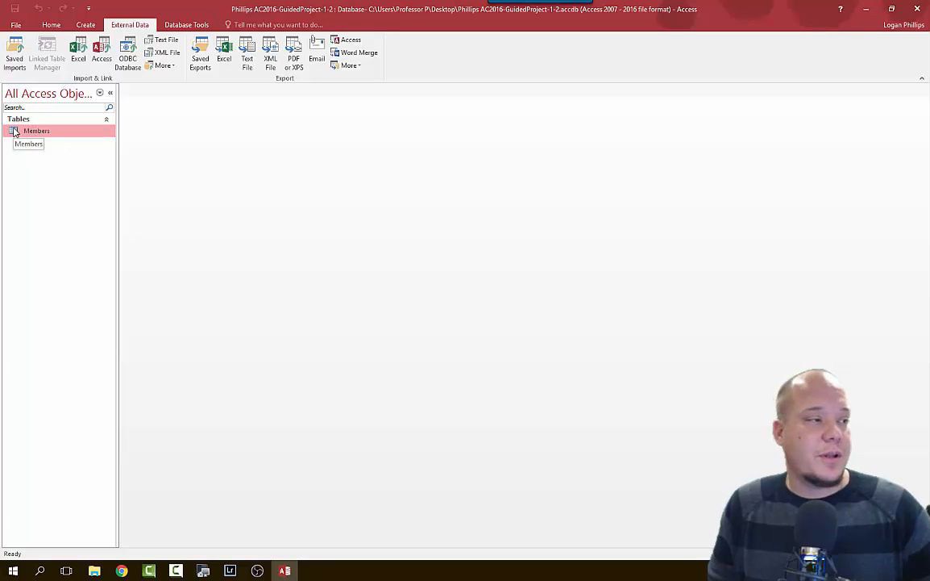
pyautogui.click(281, 573)
pyautogui.click(284, 571)
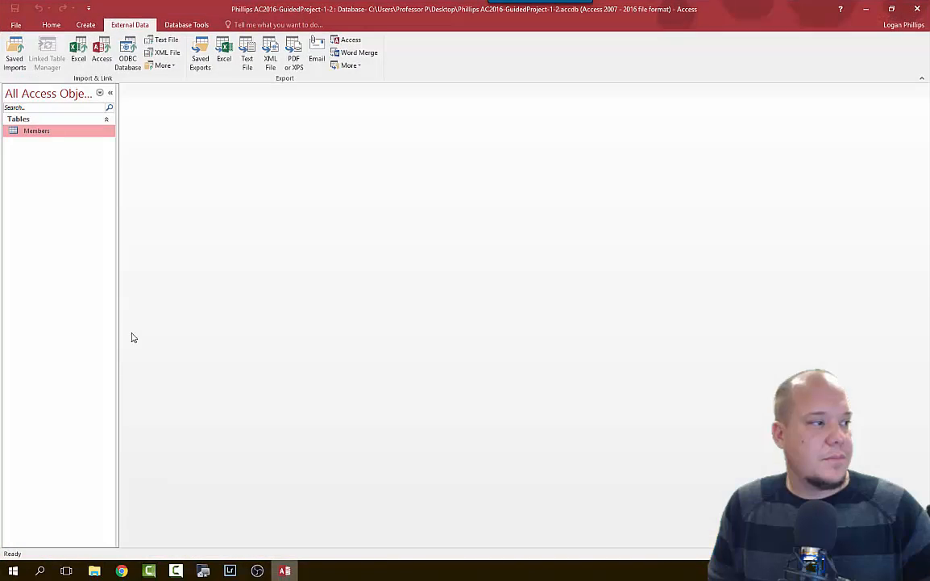
pyautogui.doubleClick(59, 137)
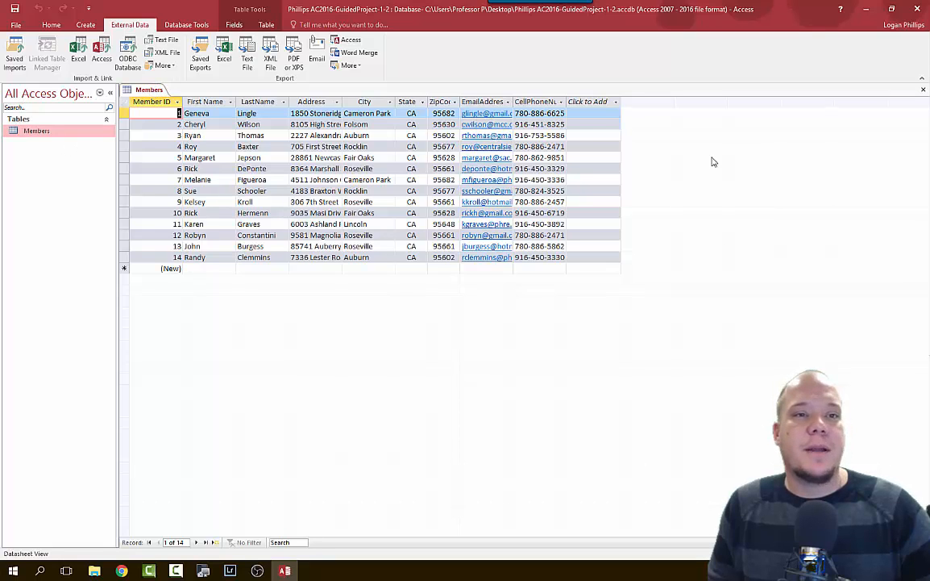
pyautogui.click(924, 89)
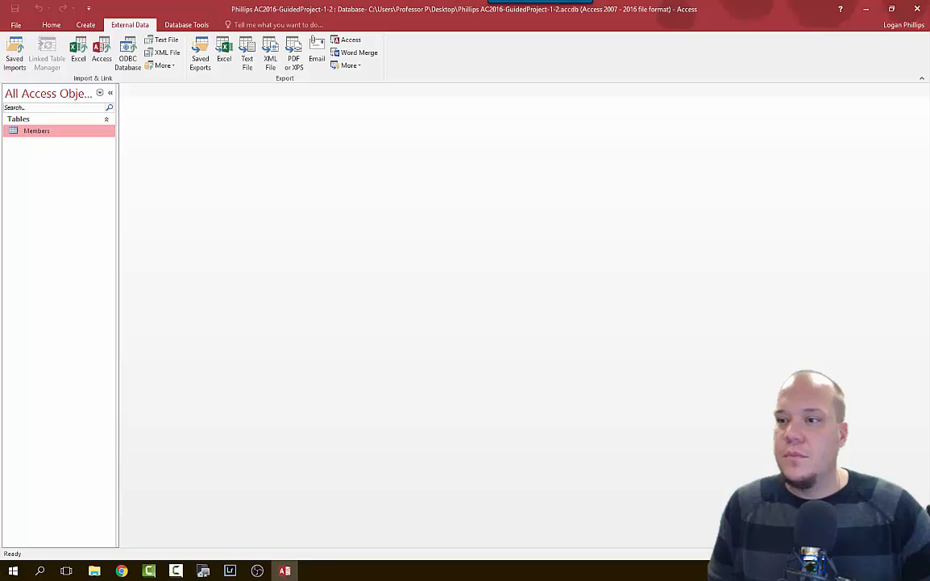
# Reopen the Members table in Datasheet view from its shortcut menu.
pyautogui.hotkey('alt', 'Tab')
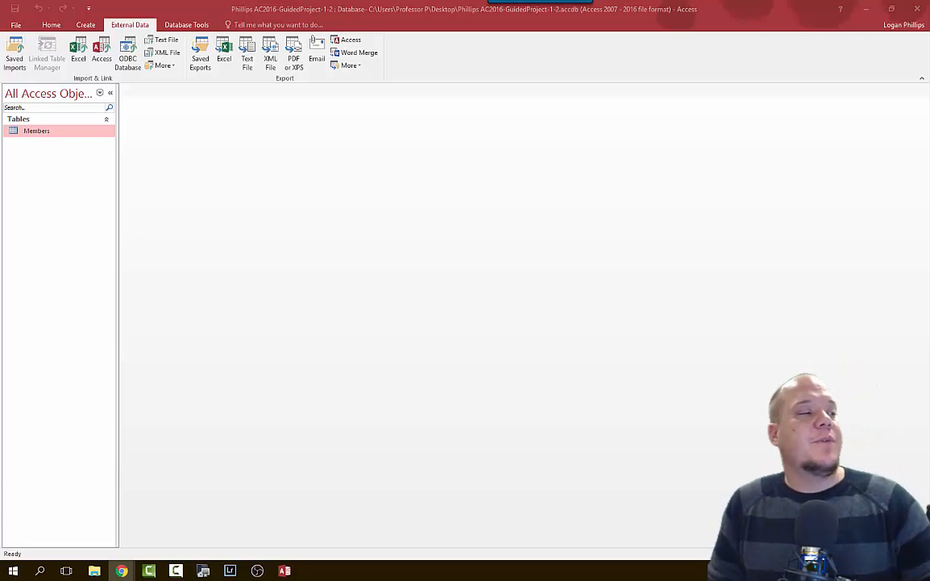
pyautogui.rightClick(56, 130)
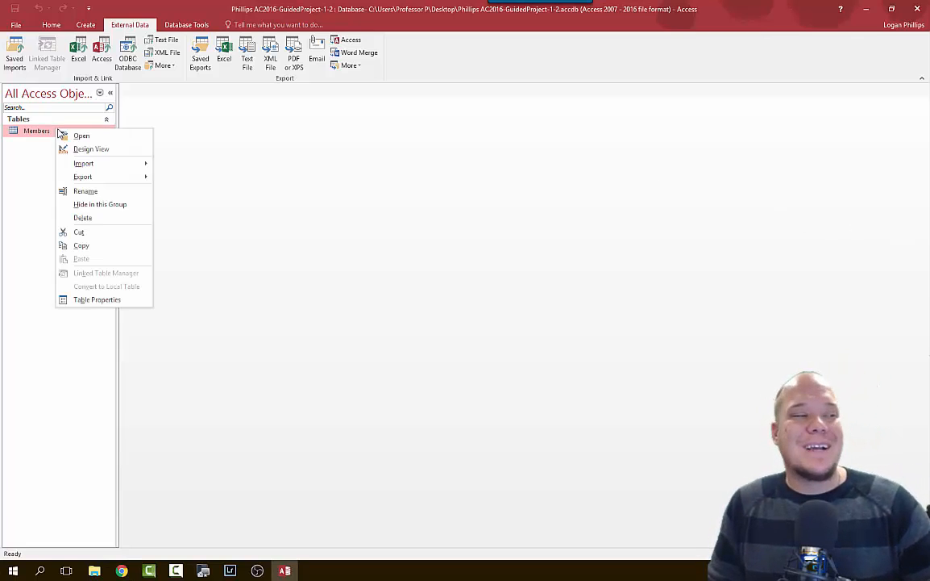
pyautogui.click(79, 135)
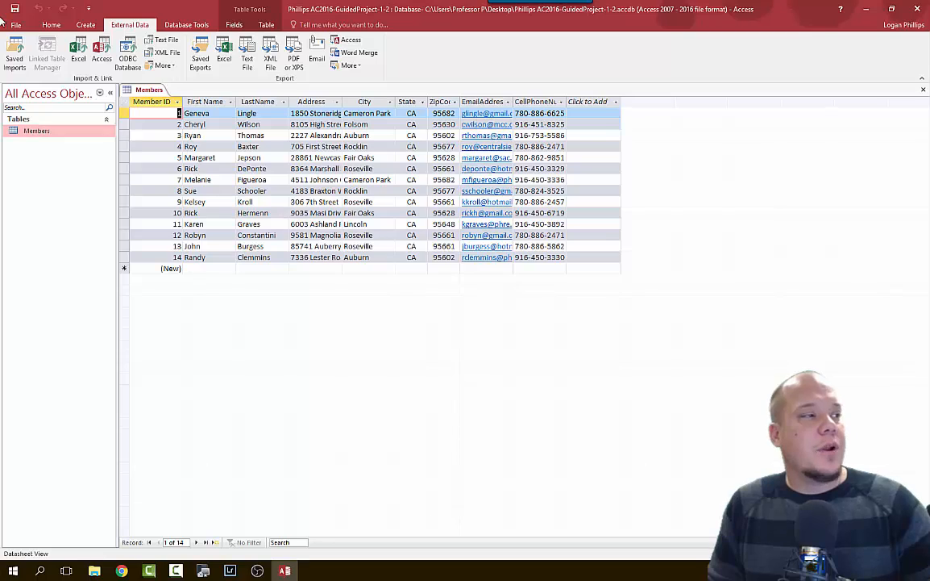
pyautogui.click(50, 25)
pyautogui.click(14, 61)
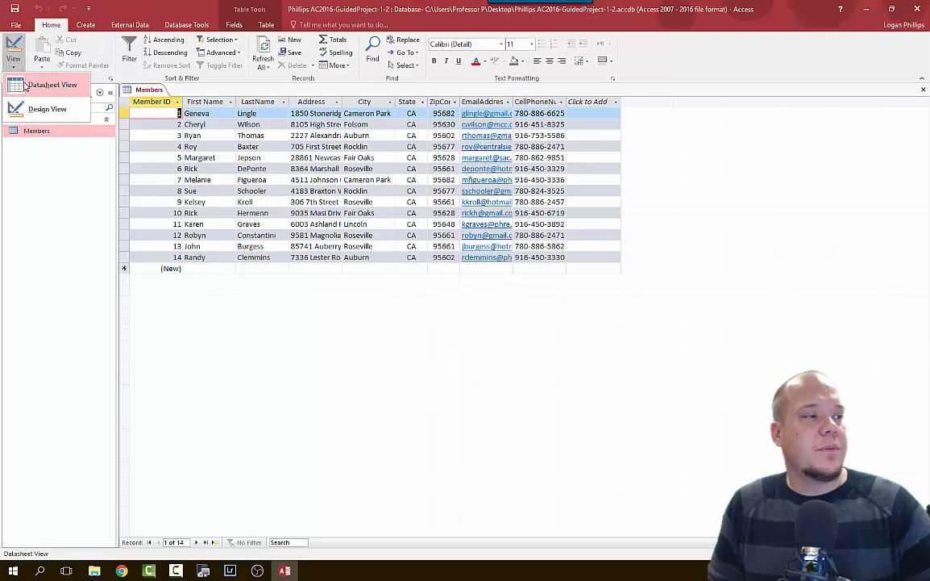
pyautogui.click(31, 88)
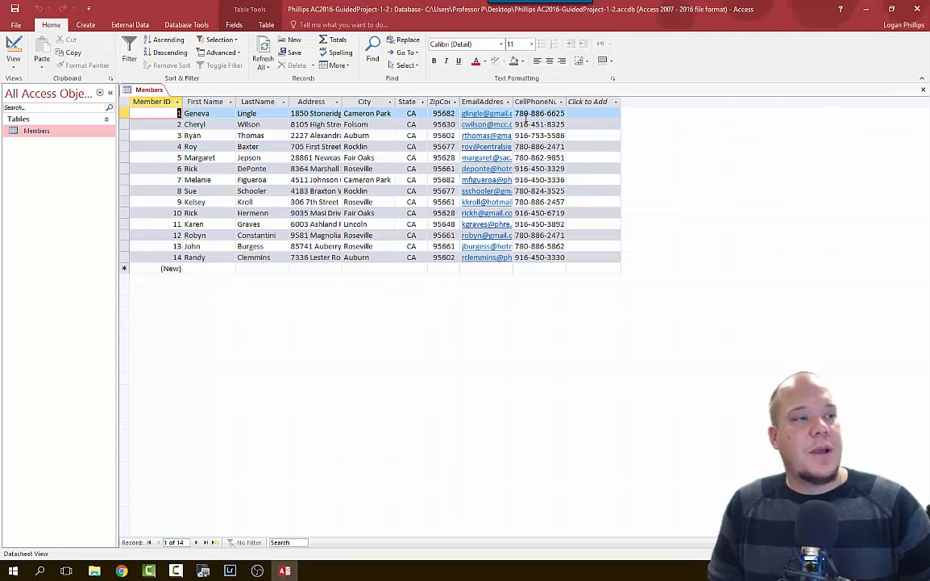
pyautogui.click(391, 103)
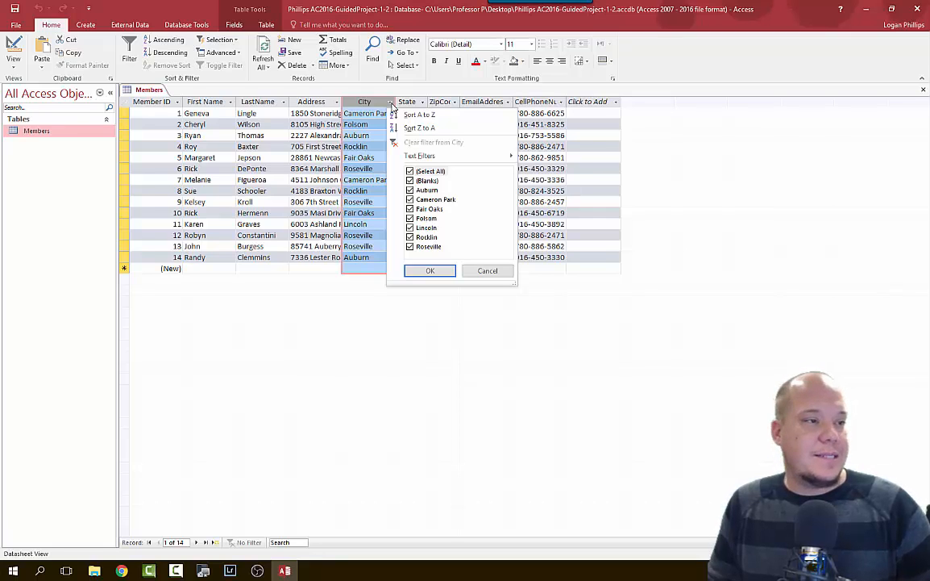
pyautogui.click(445, 115)
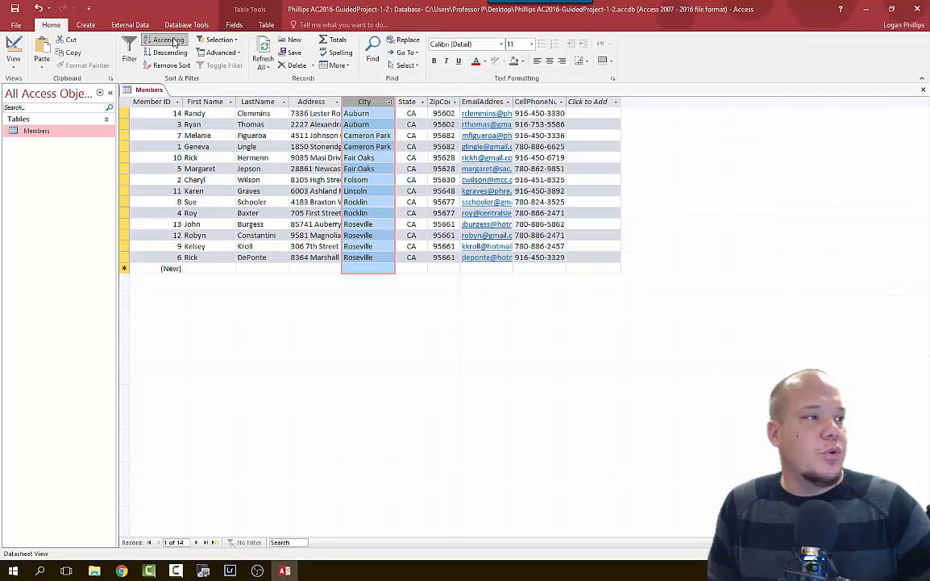
pyautogui.click(167, 66)
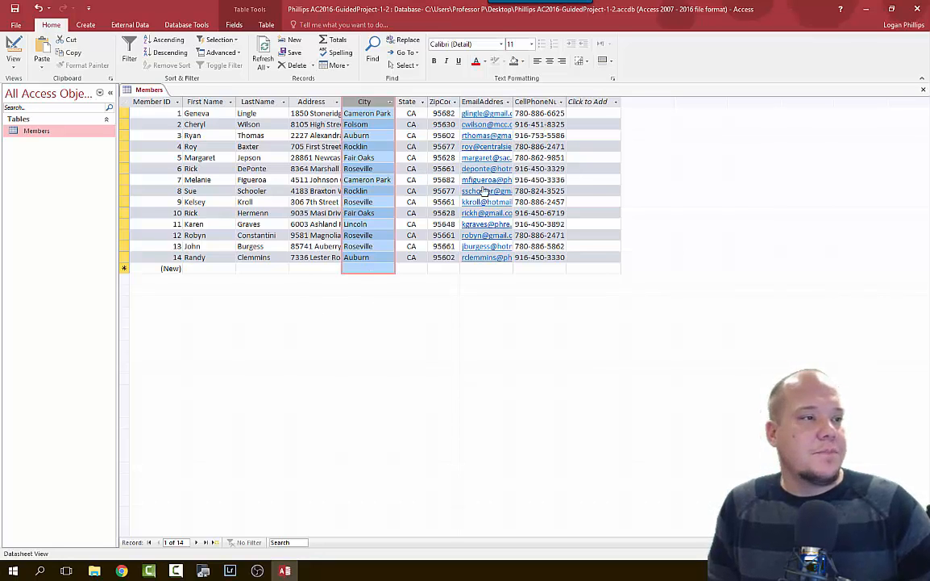
pyautogui.click(433, 102)
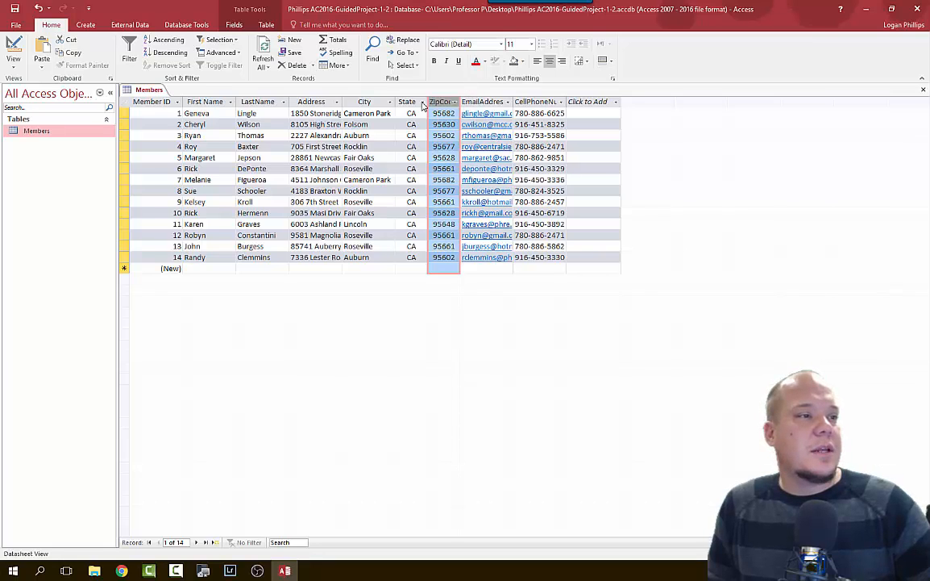
pyautogui.moveTo(440, 102); pyautogui.dragTo(275, 107)
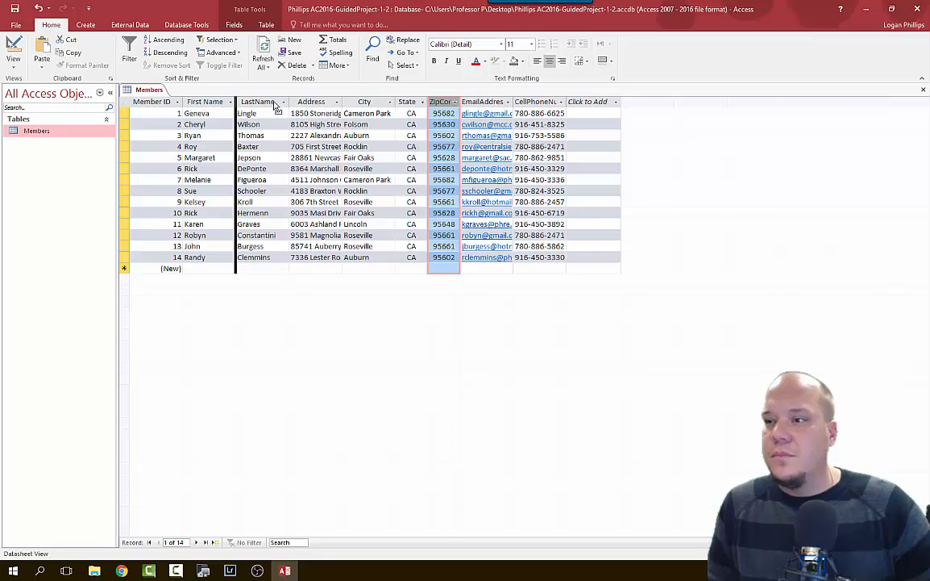
pyautogui.moveTo(275, 107); pyautogui.dragTo(275, 107)
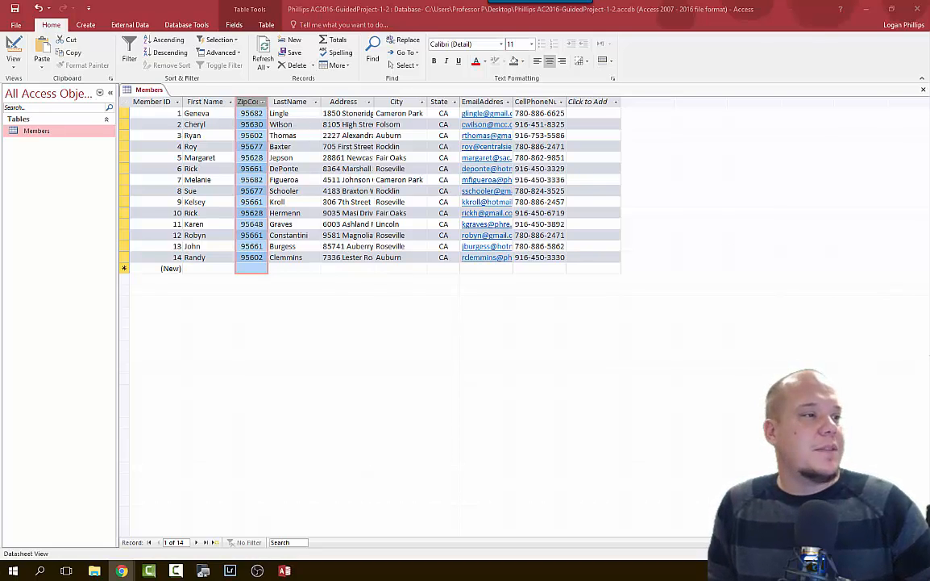
pyautogui.click(161, 40)
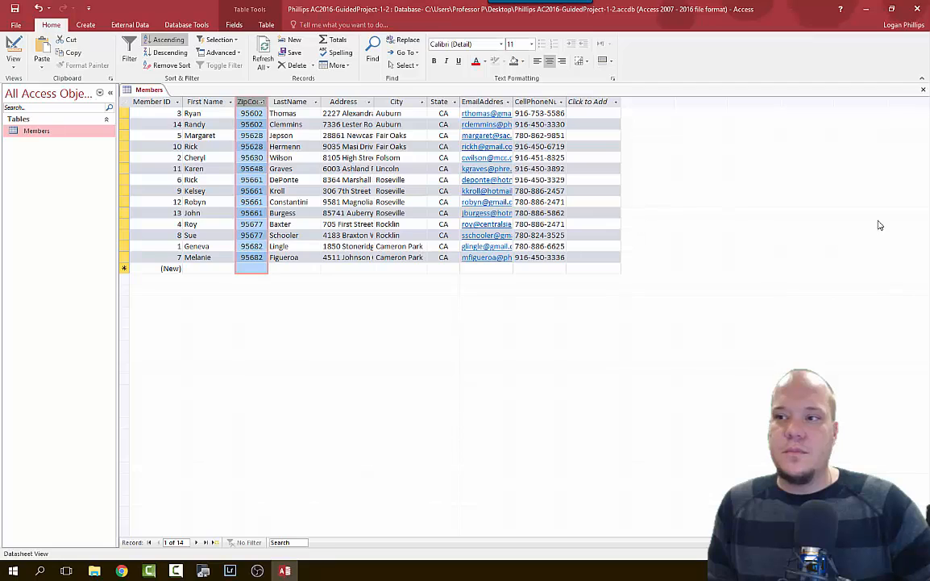
pyautogui.hotkey('alt', 'Tab')
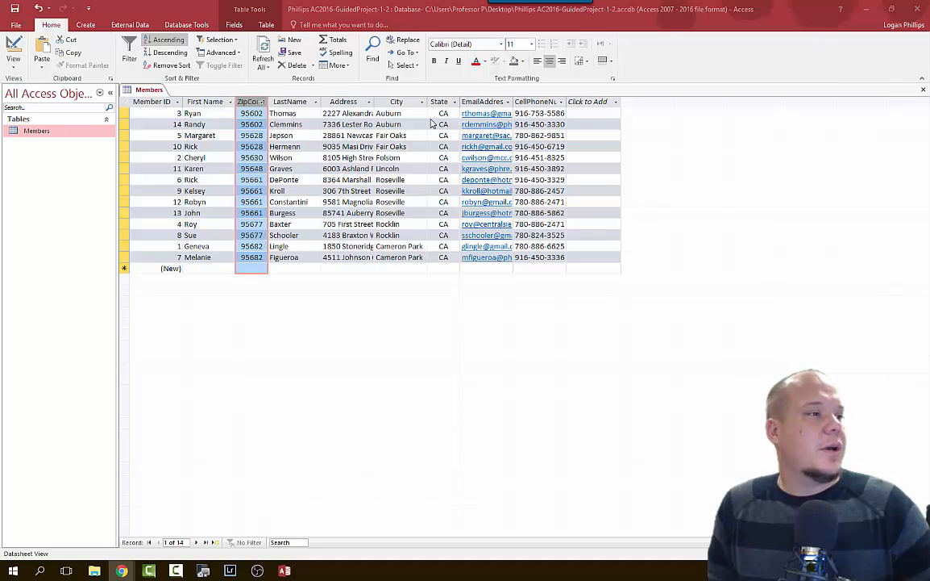
pyautogui.click(248, 103)
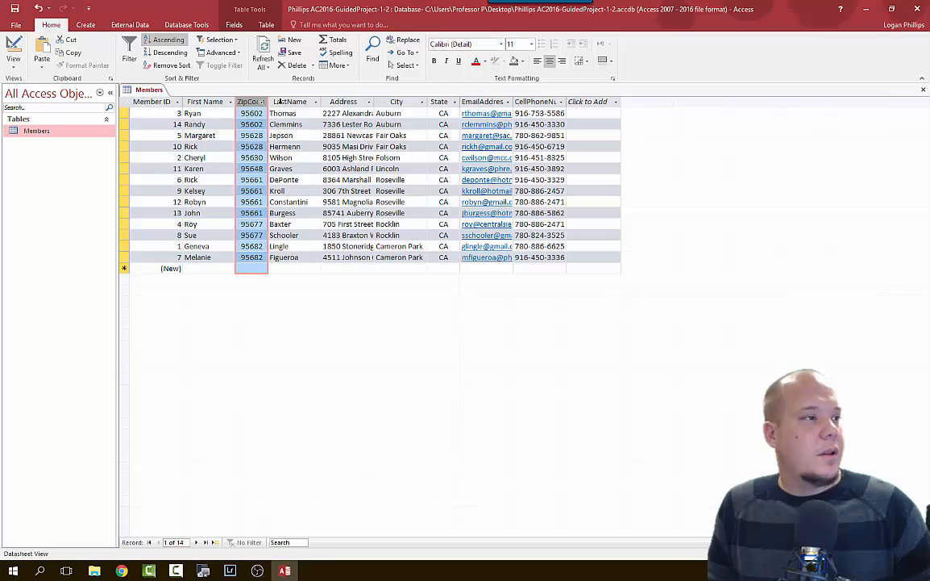
pyautogui.keyDown('shift'); pyautogui.click(279, 101); pyautogui.keyUp('shift')
pyautogui.click(168, 40)
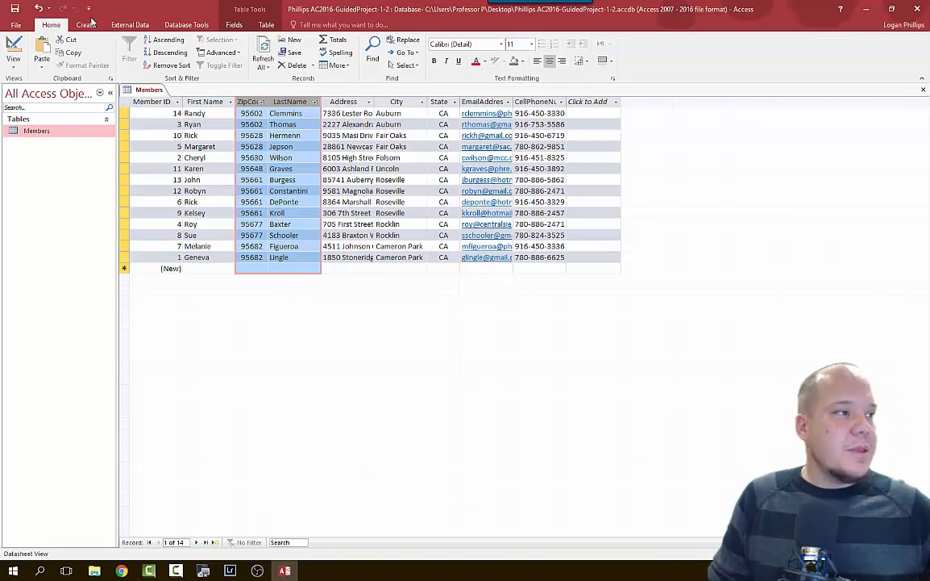
pyautogui.click(171, 65)
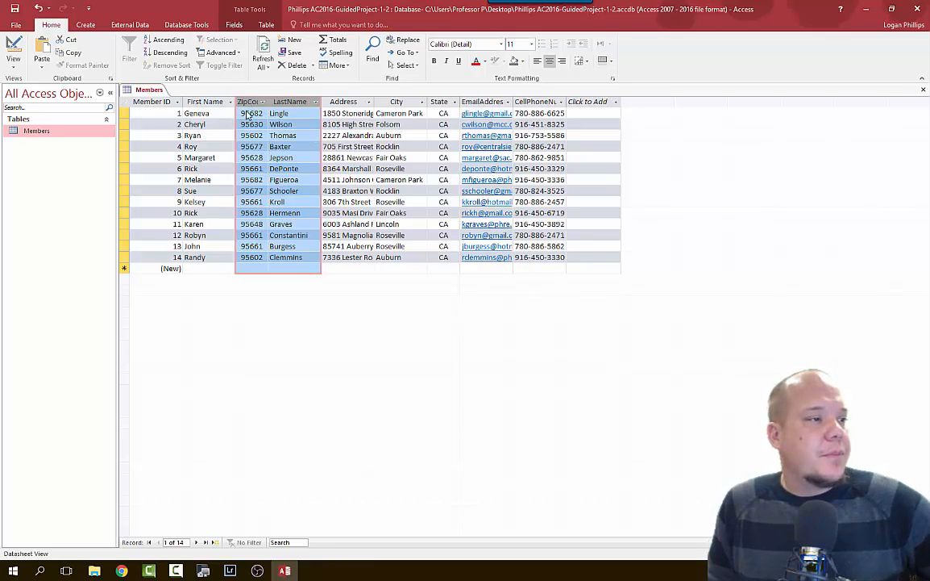
pyautogui.click(302, 256)
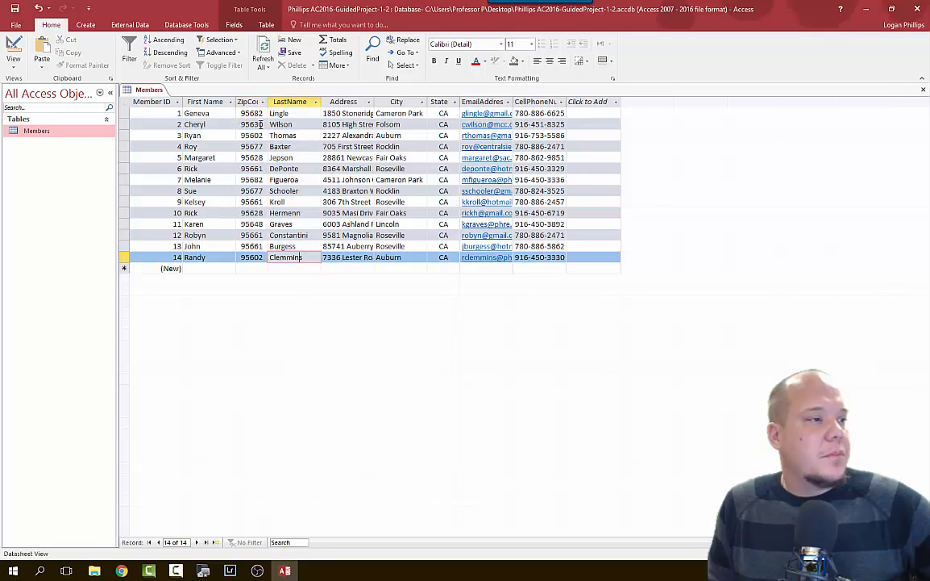
pyautogui.click(247, 102)
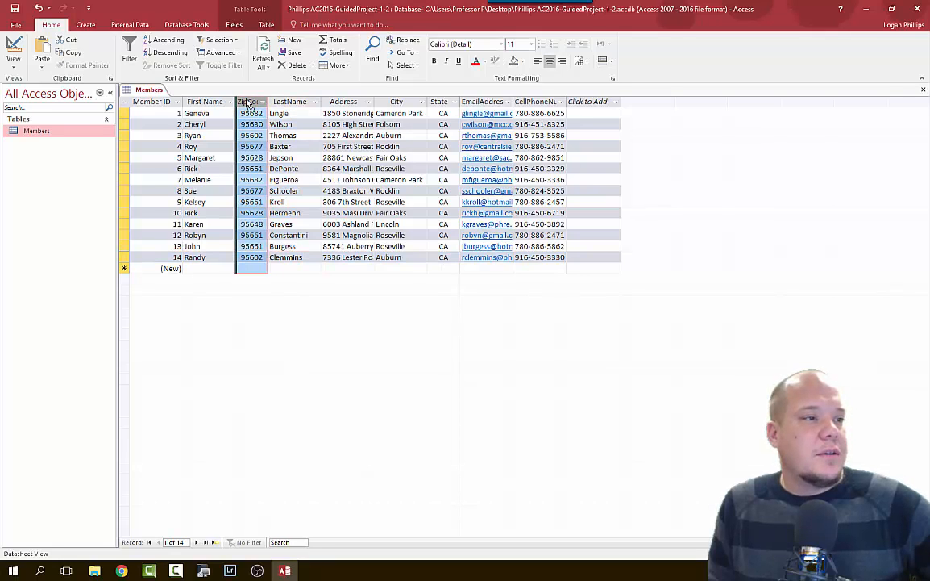
pyautogui.moveTo(247, 102); pyautogui.dragTo(470, 116)
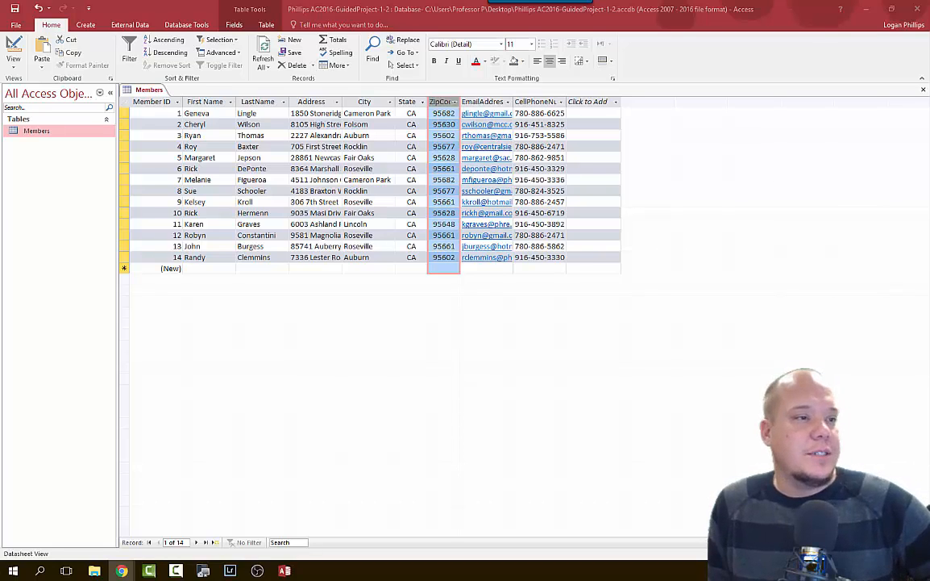
pyautogui.click(531, 125)
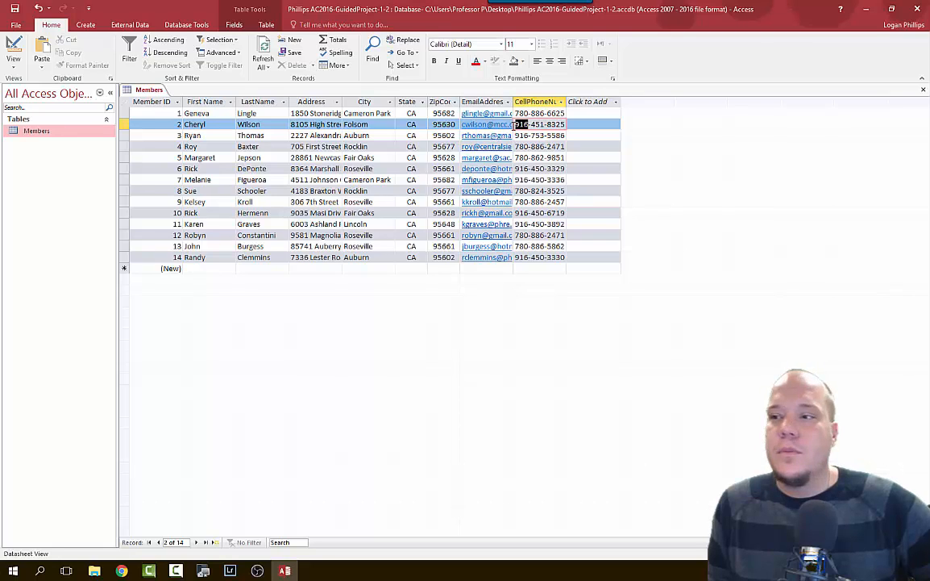
pyautogui.hotkey('shift', 'Home')
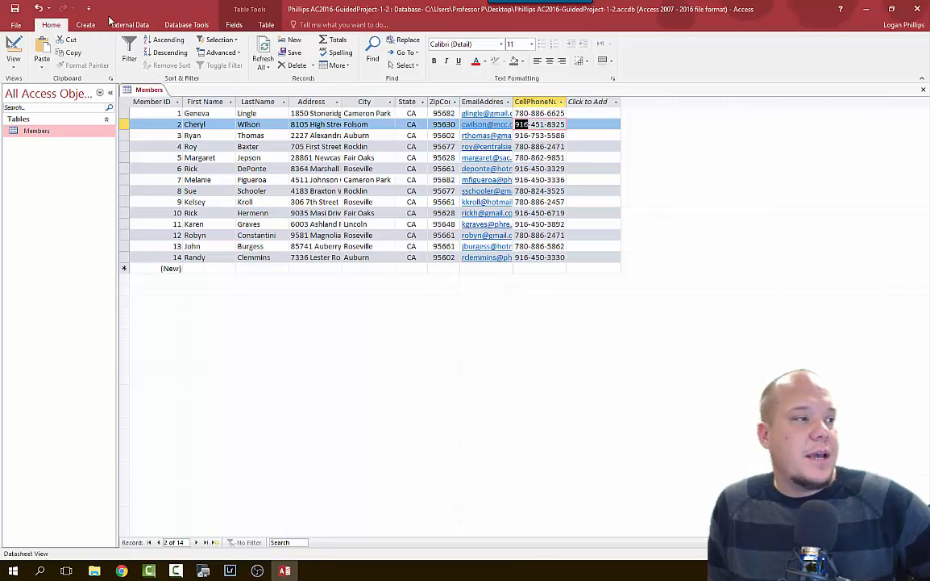
pyautogui.click(221, 41)
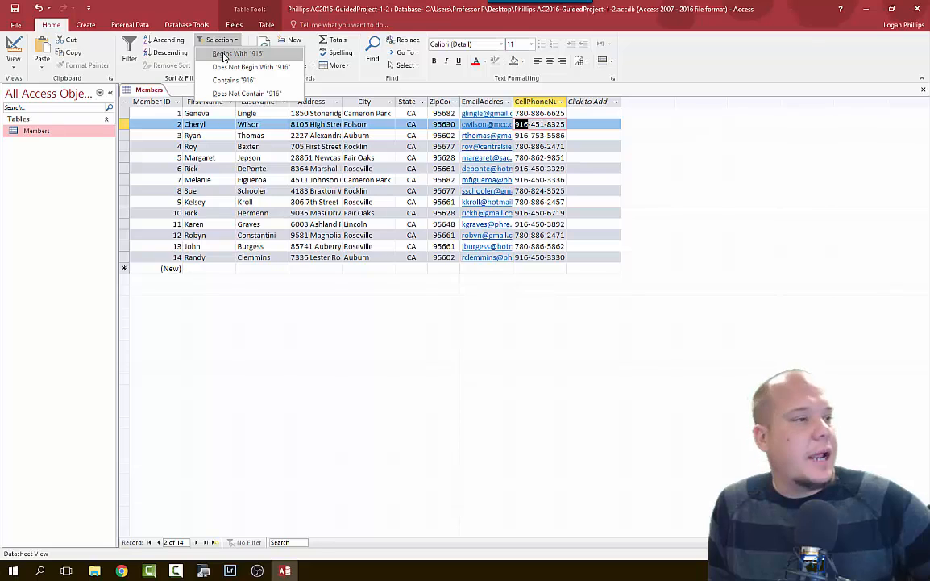
pyautogui.click(223, 54)
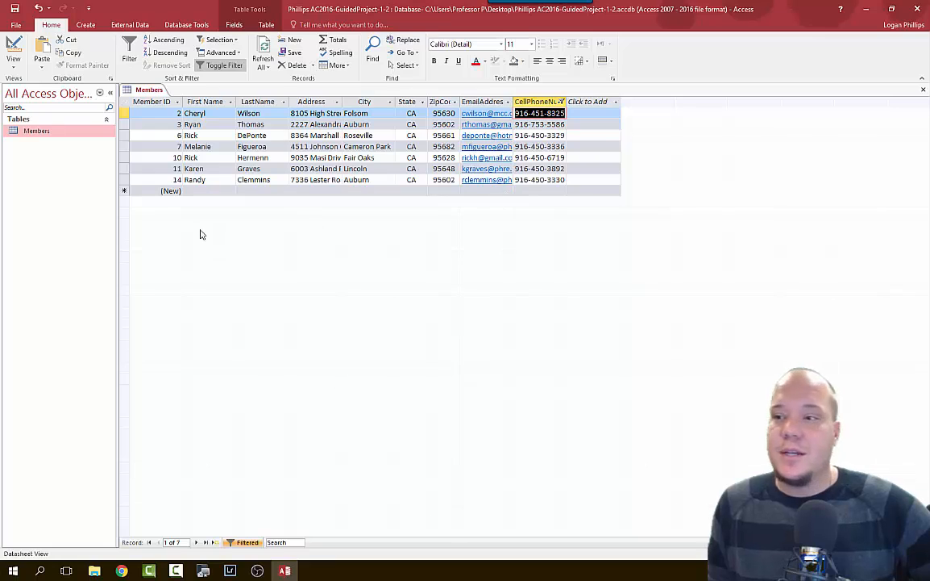
pyautogui.hotkey('alt', 'Tab')
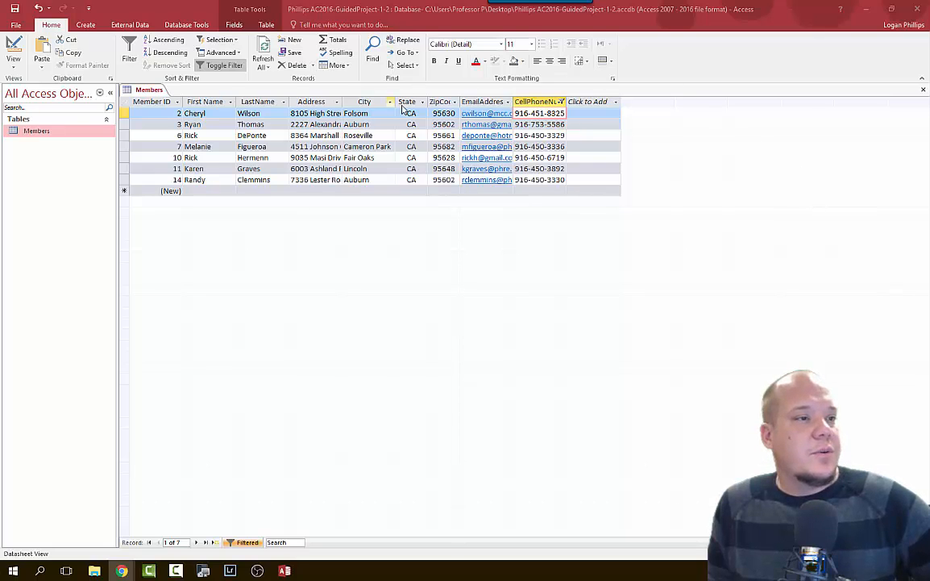
pyautogui.click(562, 102)
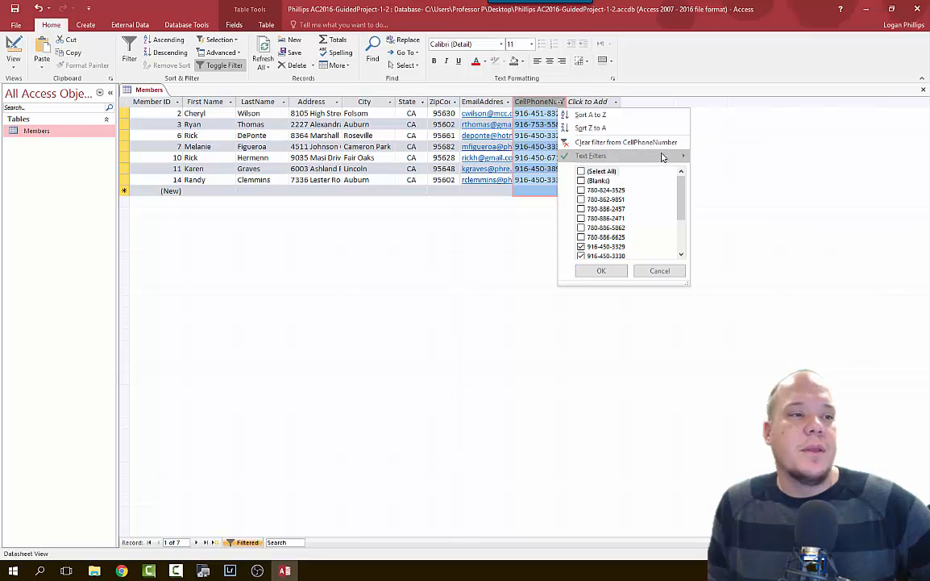
pyautogui.click(617, 141)
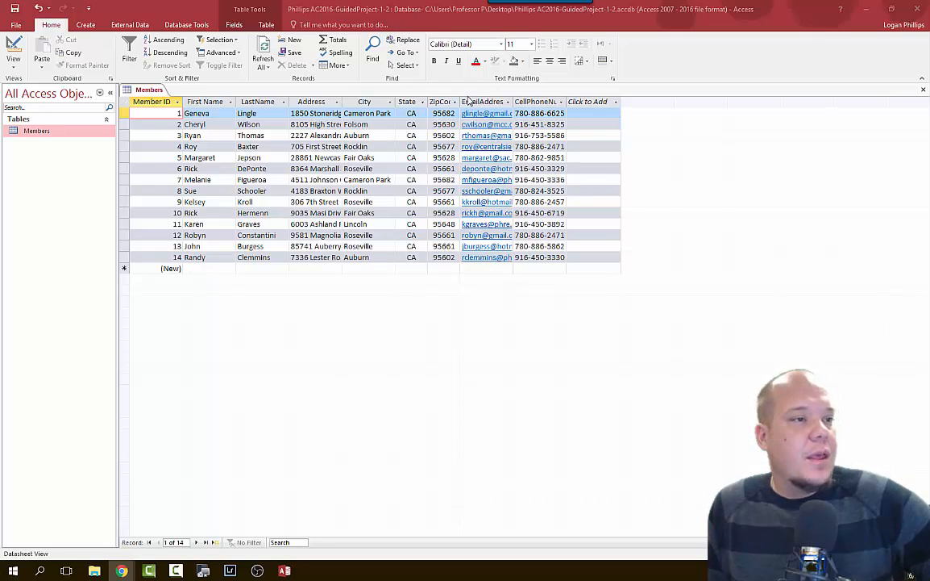
# Filter the EmailAddress column to records containing 'gmail', leaving 5 records.
pyautogui.click(508, 102)
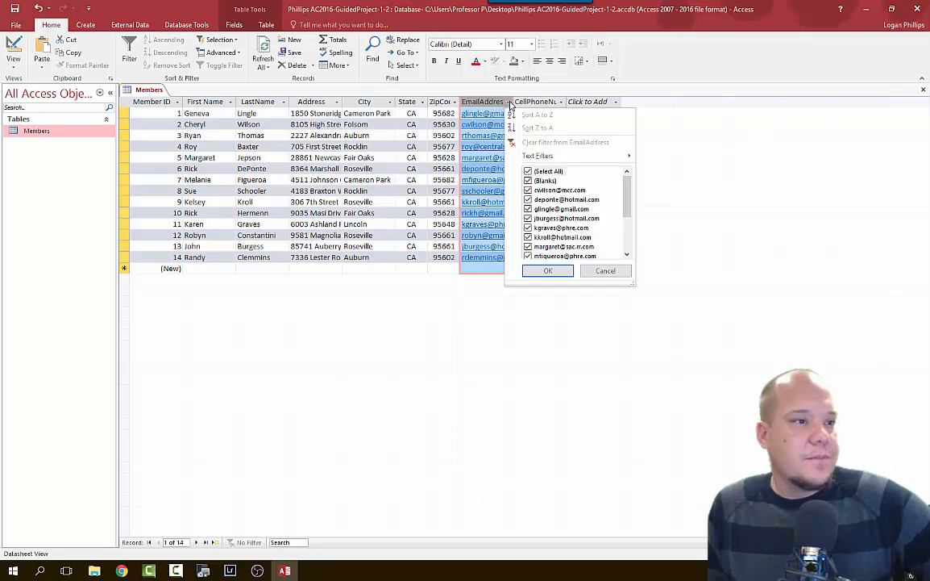
pyautogui.moveTo(571, 158)
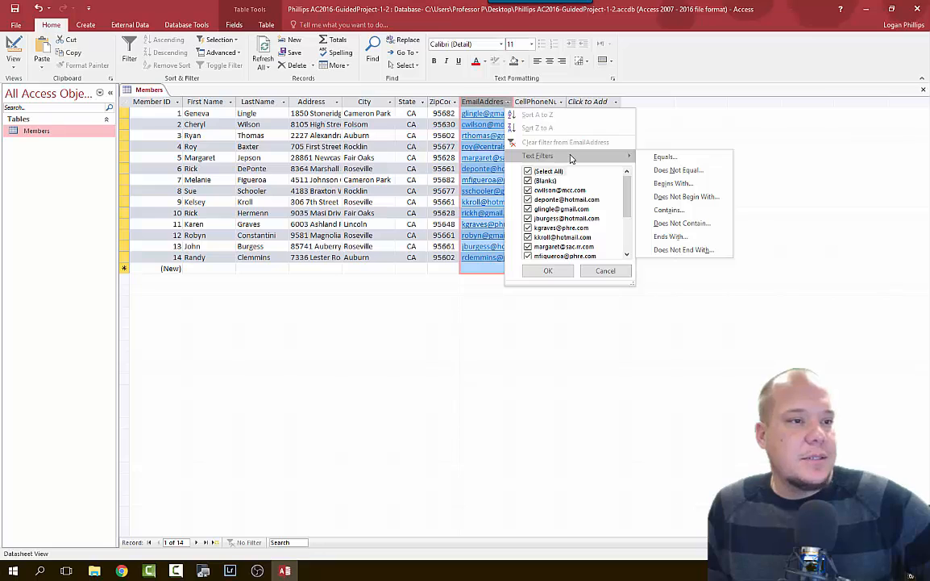
pyautogui.click(681, 209)
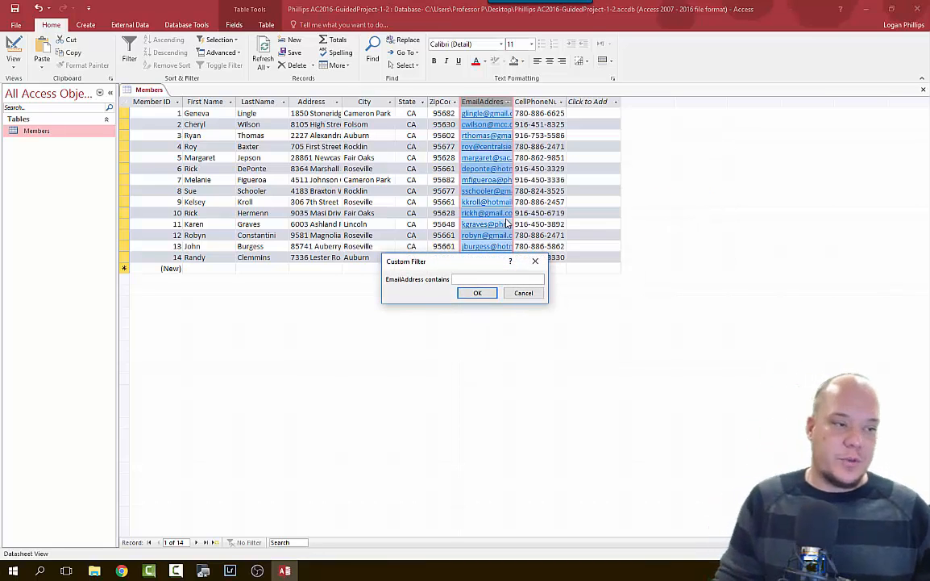
pyautogui.write('gmail')
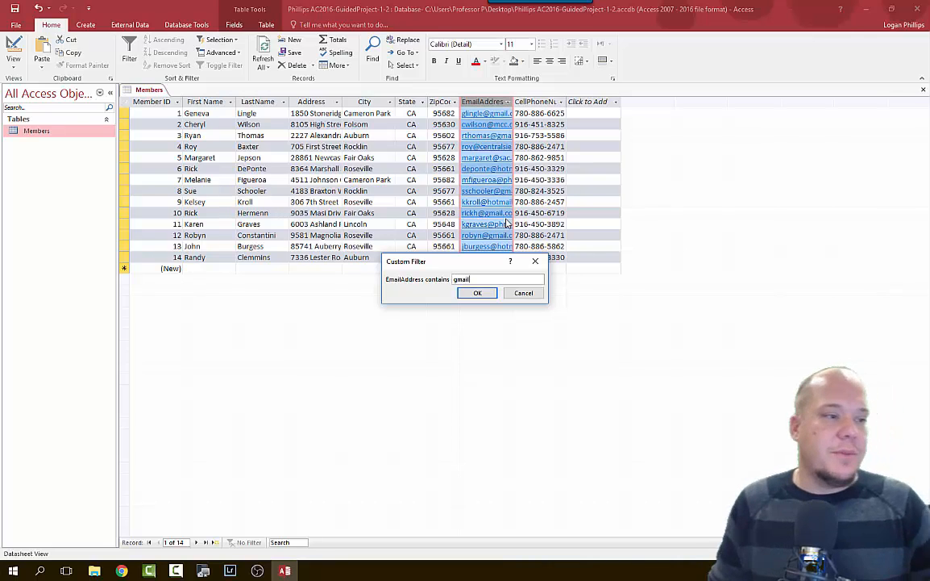
pyautogui.click(477, 294)
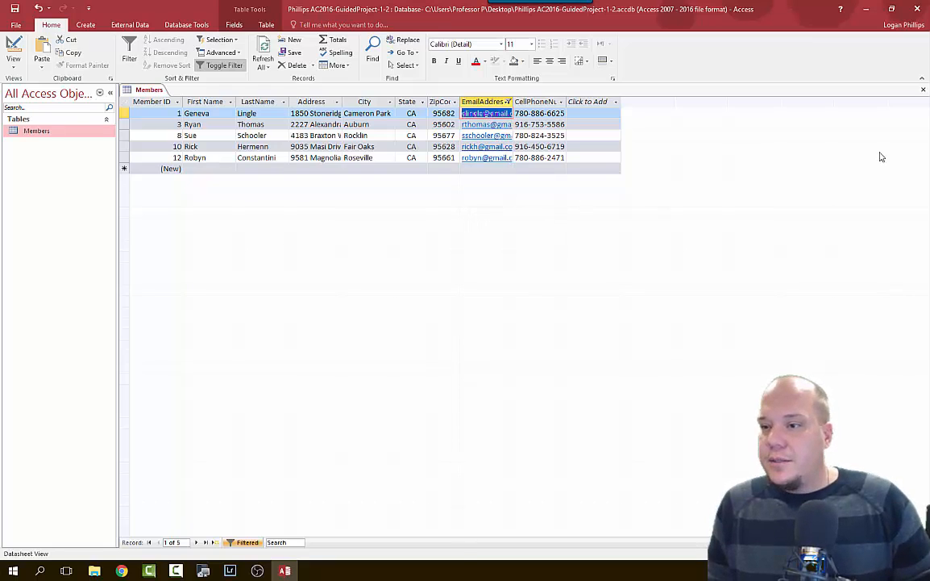
pyautogui.click(121, 570)
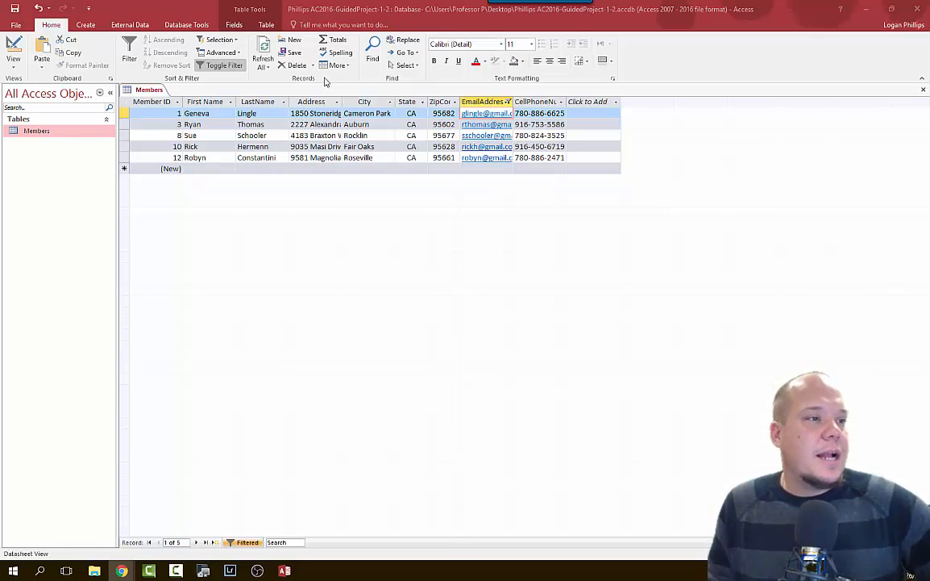
# Toggle the gmail filter off and on to compare all 14 records with the filtered ones.
pyautogui.click(220, 67)
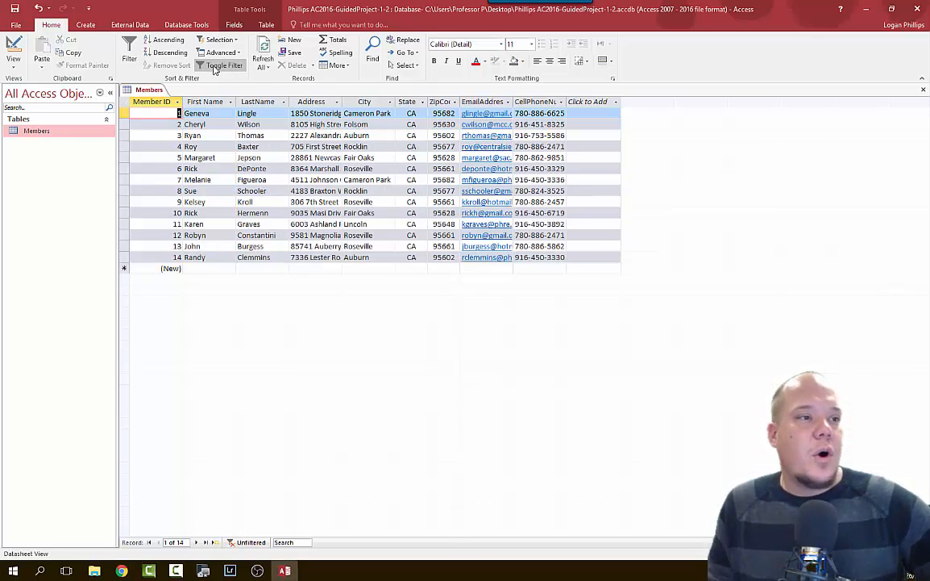
pyautogui.click(218, 67)
pyautogui.click(217, 69)
pyautogui.click(216, 70)
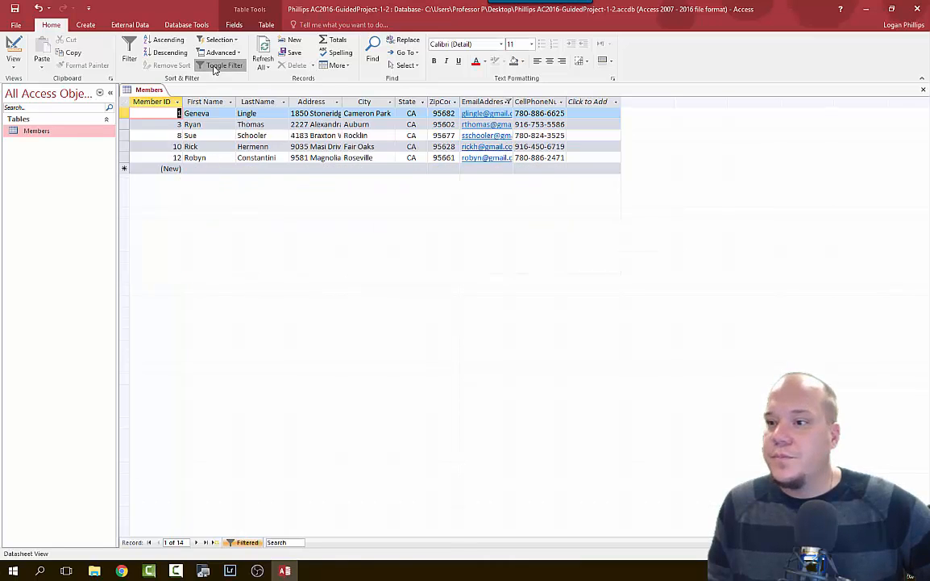
pyautogui.click(214, 68)
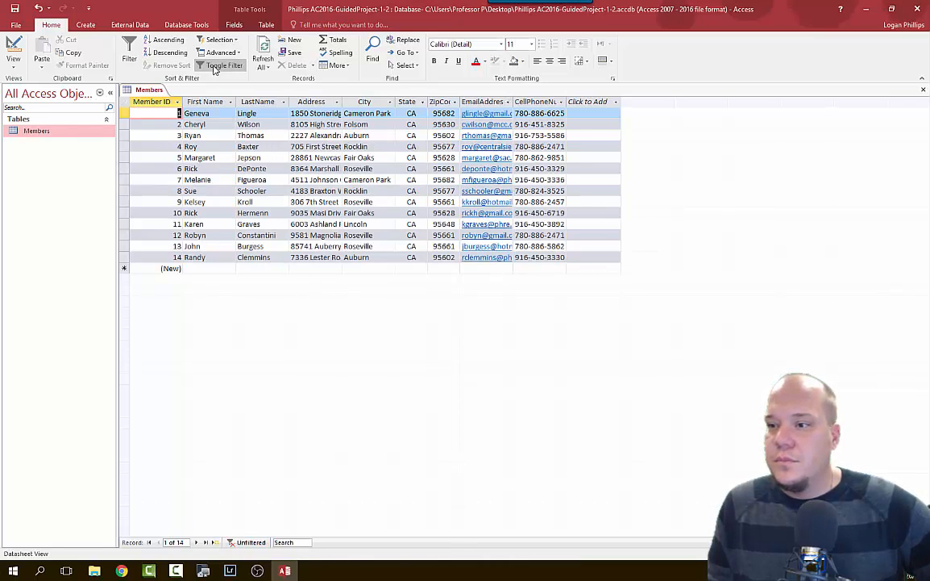
pyautogui.click(214, 68)
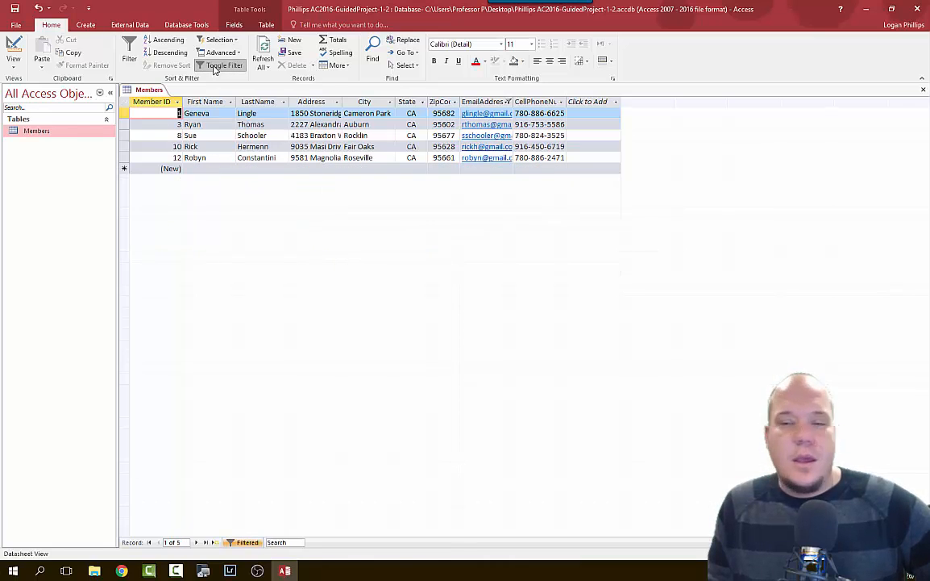
# Clear the filter from the EmailAddress column.
pyautogui.click(509, 103)
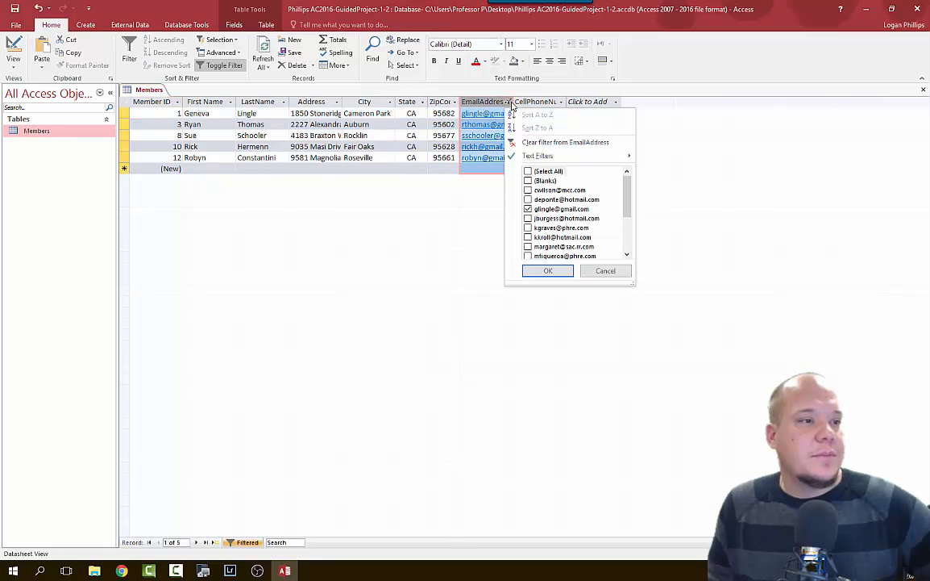
pyautogui.click(563, 142)
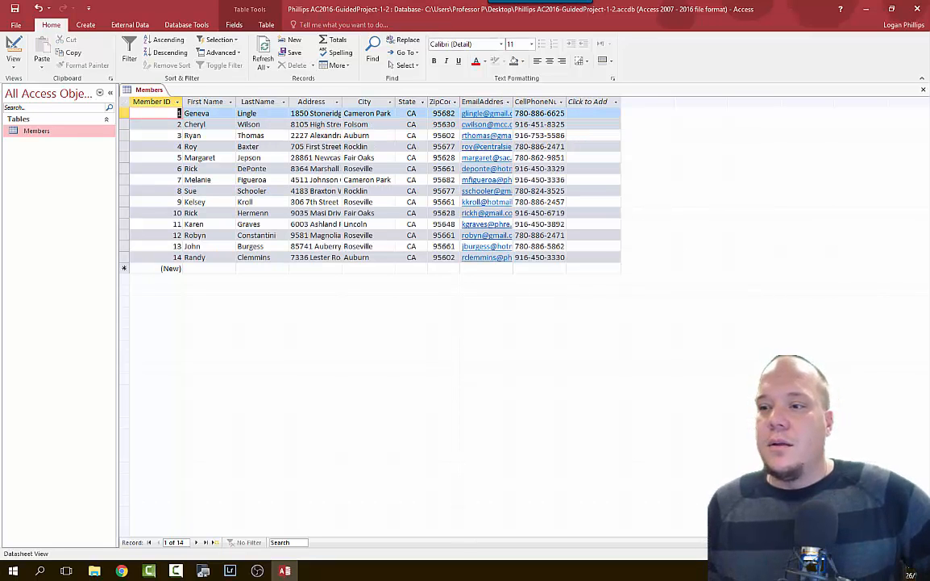
pyautogui.hotkey('alt', 'Tab')
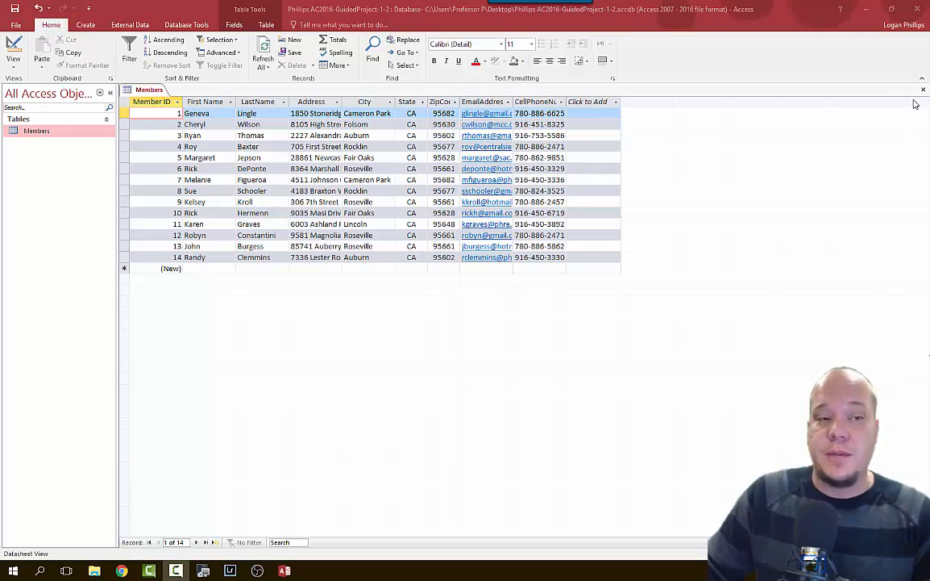
# Close the Members table and save its design changes.
pyautogui.click(810, 113)
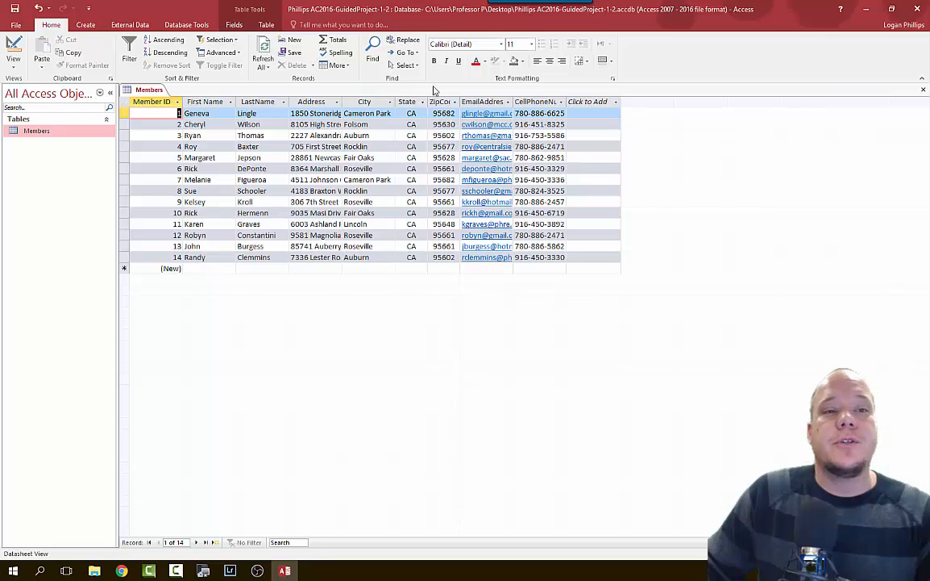
pyautogui.click(923, 92)
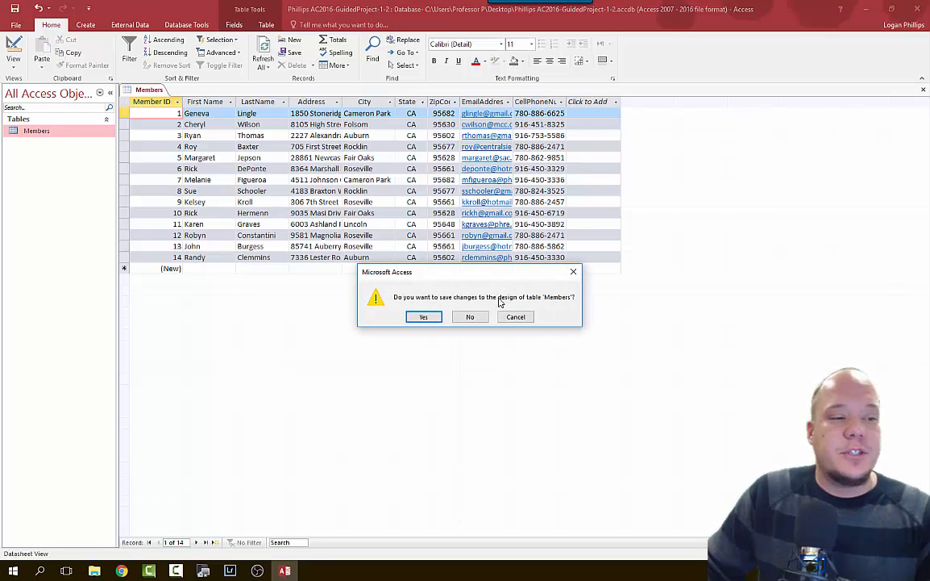
pyautogui.click(425, 317)
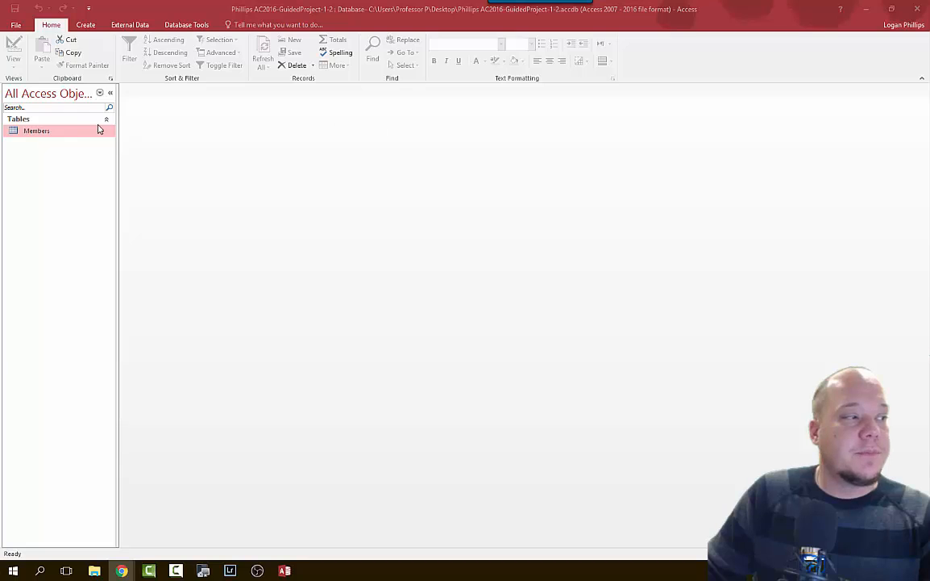
# Reopen the Members table from the Navigation Pane, then close it again.
pyautogui.click(62, 134)
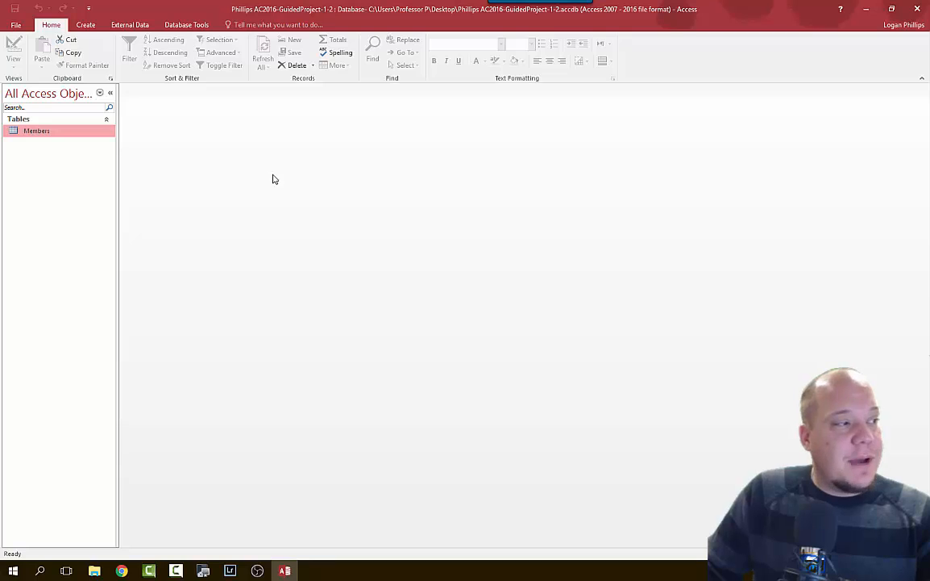
pyautogui.doubleClick(41, 131)
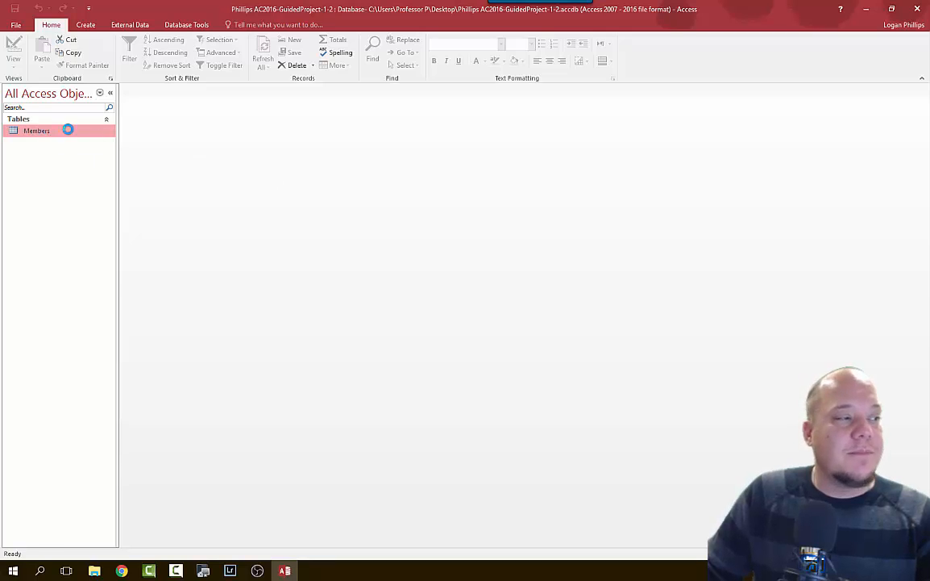
pyautogui.click(222, 158)
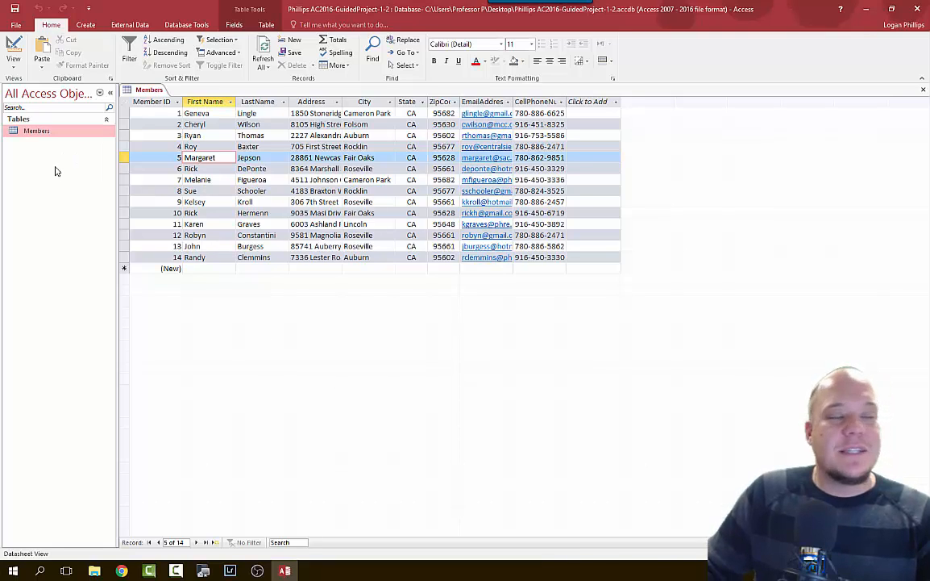
pyautogui.rightClick(51, 134)
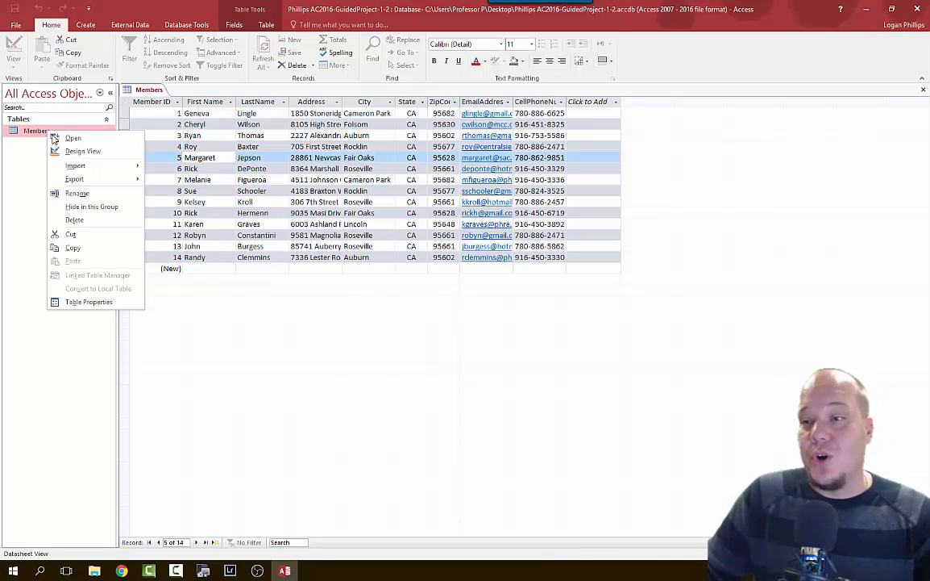
pyautogui.click(463, 357)
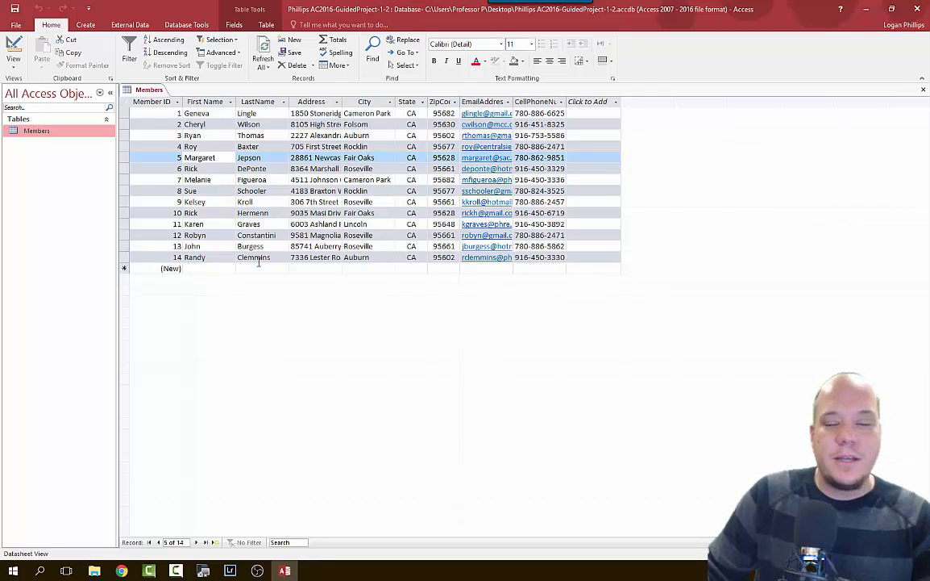
pyautogui.click(732, 371)
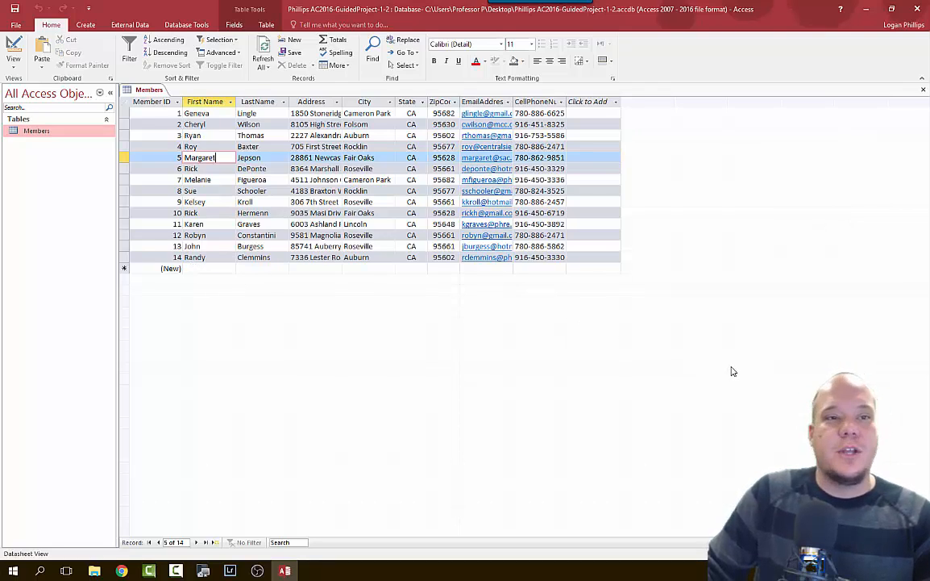
pyautogui.click(923, 89)
pyautogui.hotkey('alt', 'Tab')
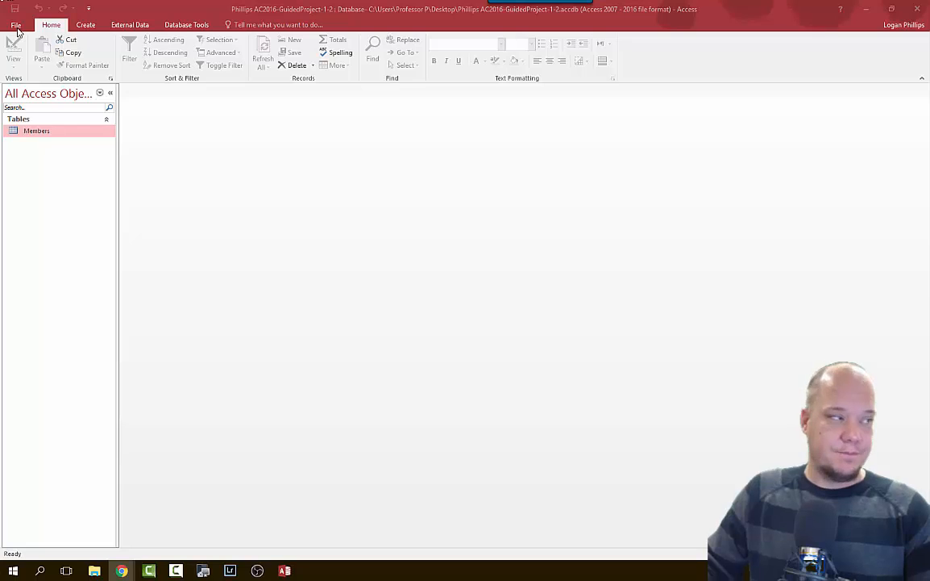
# Open the database Properties dialog from the File page's database properties link.
pyautogui.click(17, 27)
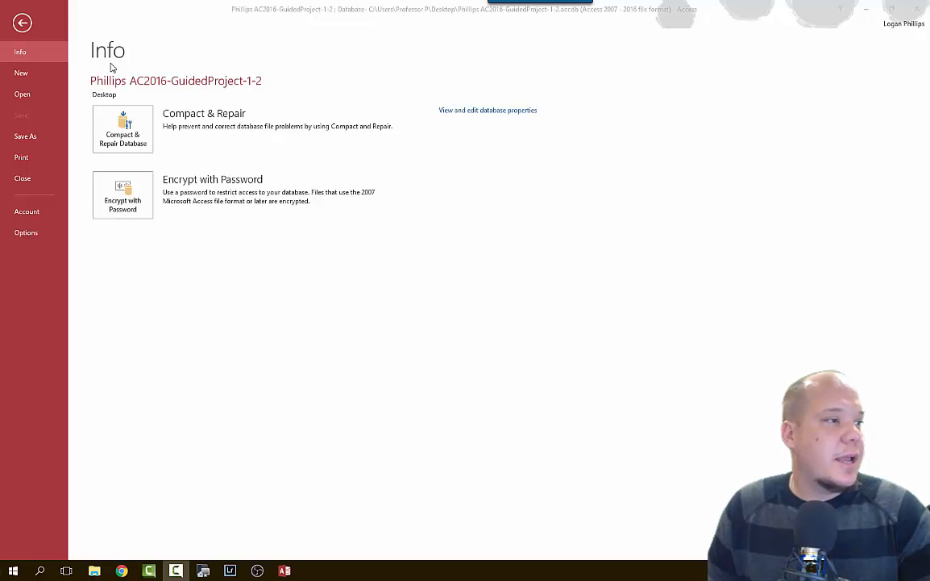
pyautogui.click(359, 305)
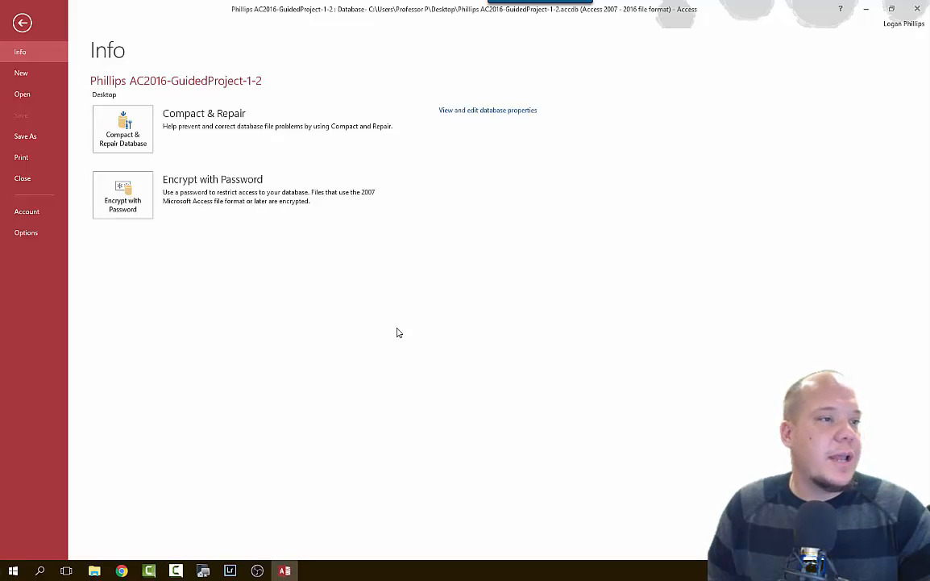
pyautogui.click(484, 111)
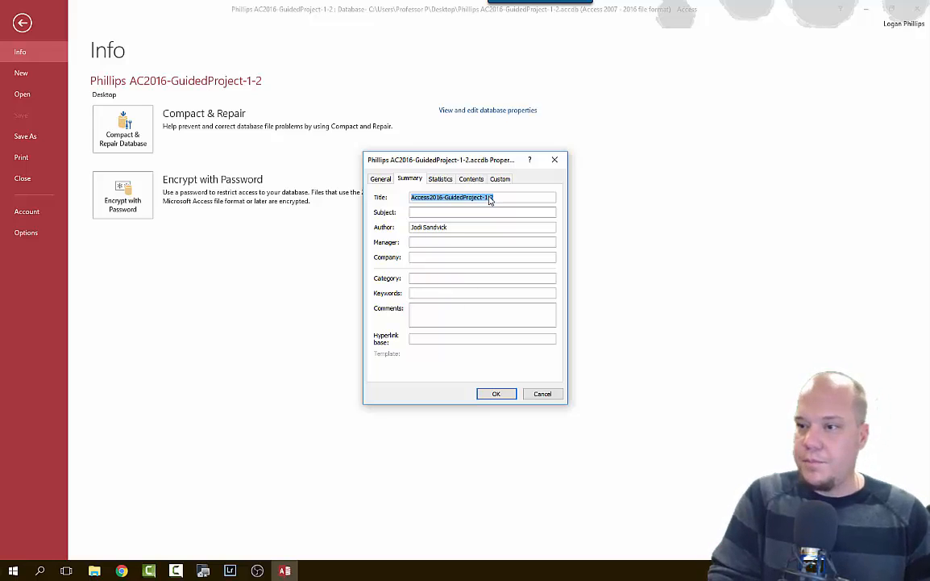
# Set the Title to 'American River Members', replace the author name, set Company to 'ARCC', and save.
pyautogui.write('American River')
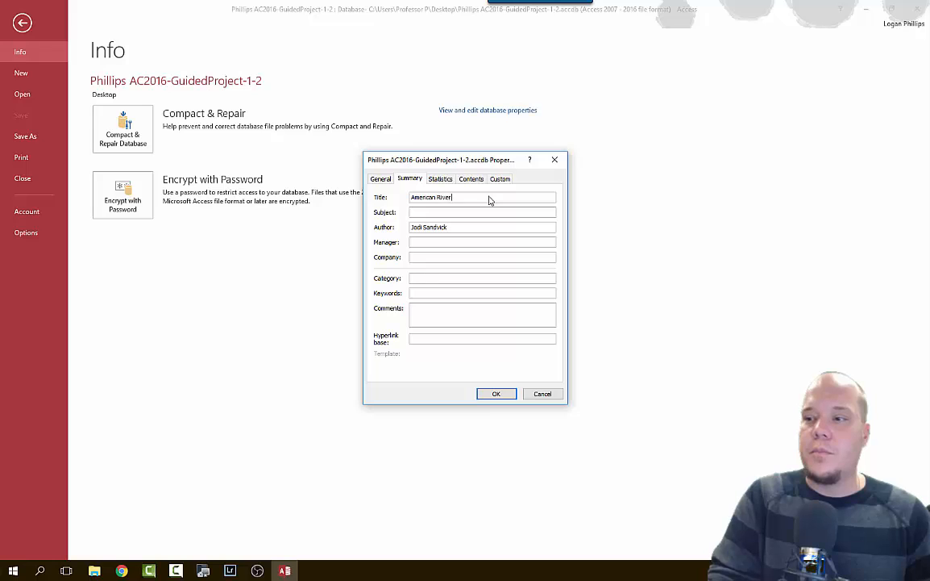
pyautogui.write(' Members')
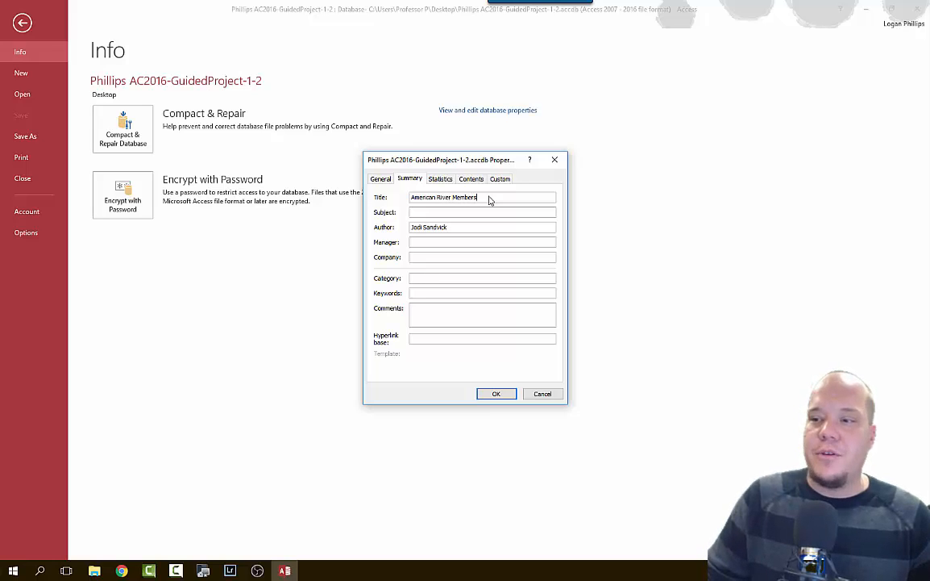
pyautogui.moveTo(456, 227); pyautogui.dragTo(306, 221)
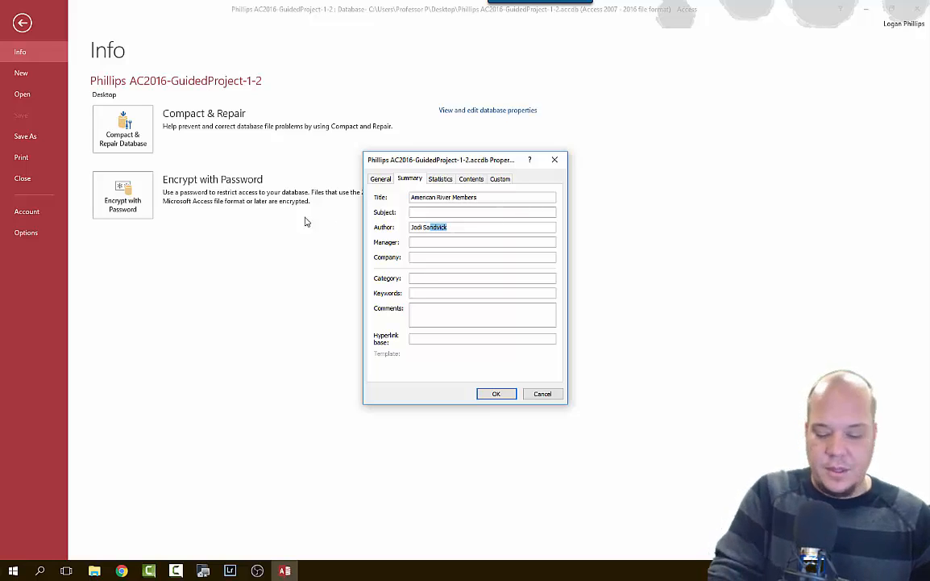
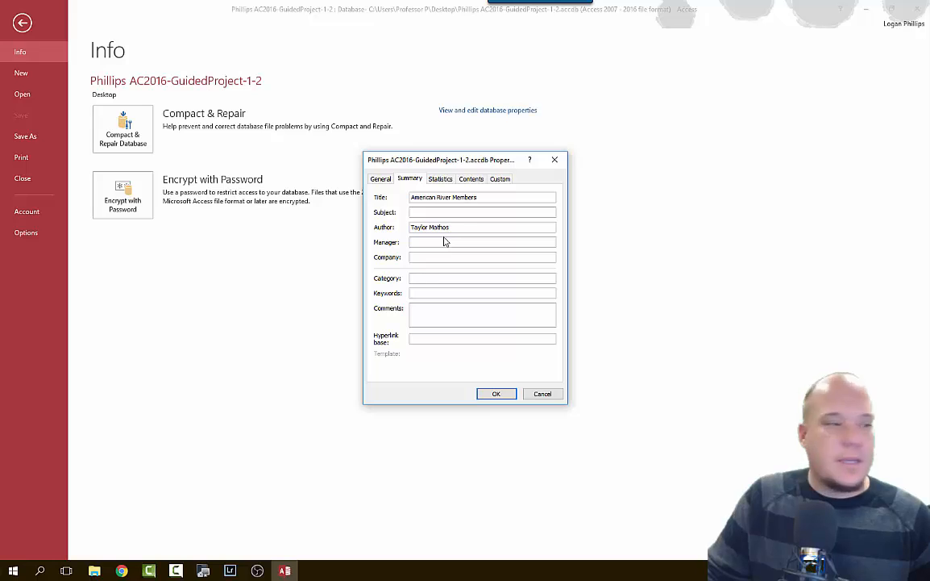
pyautogui.click(428, 258)
pyautogui.write('ARCC')
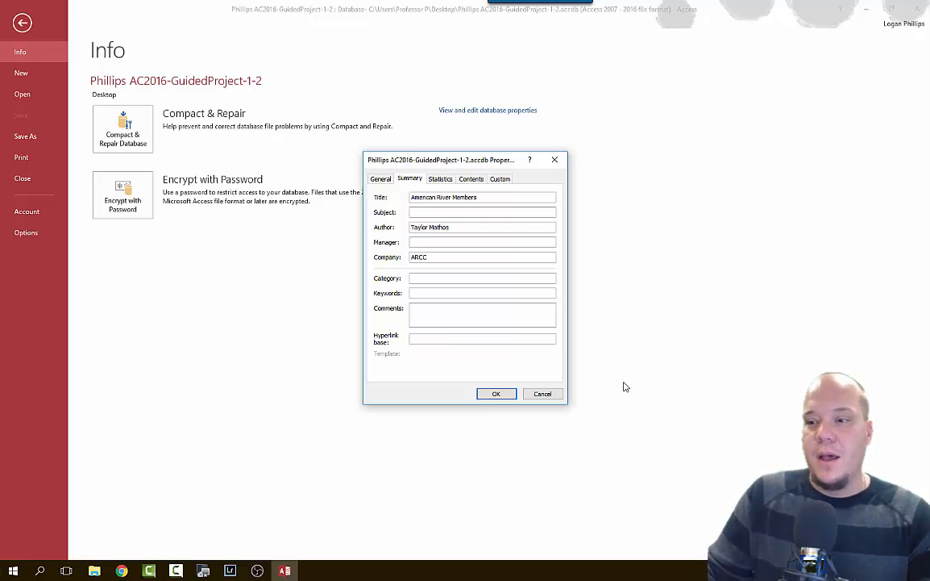
pyautogui.click(496, 393)
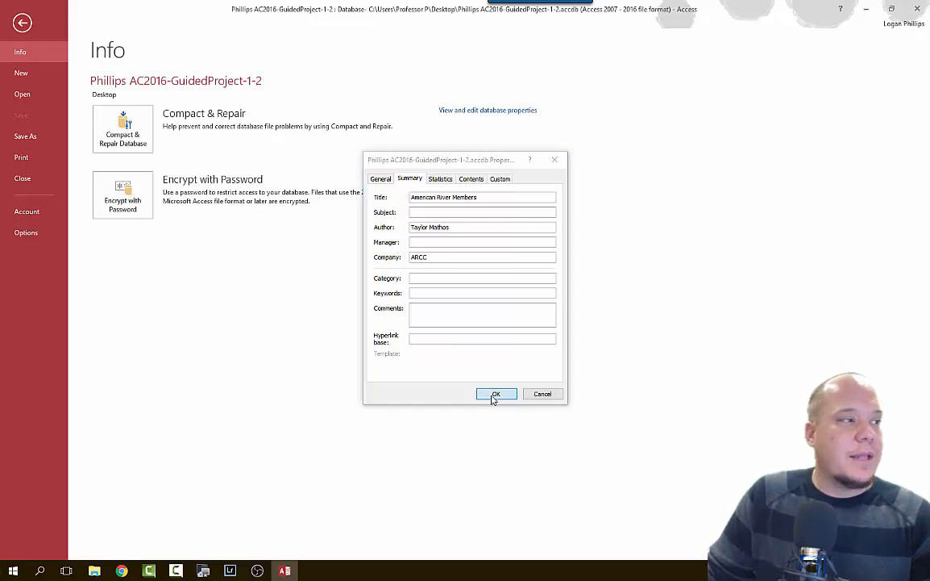
pyautogui.click(22, 24)
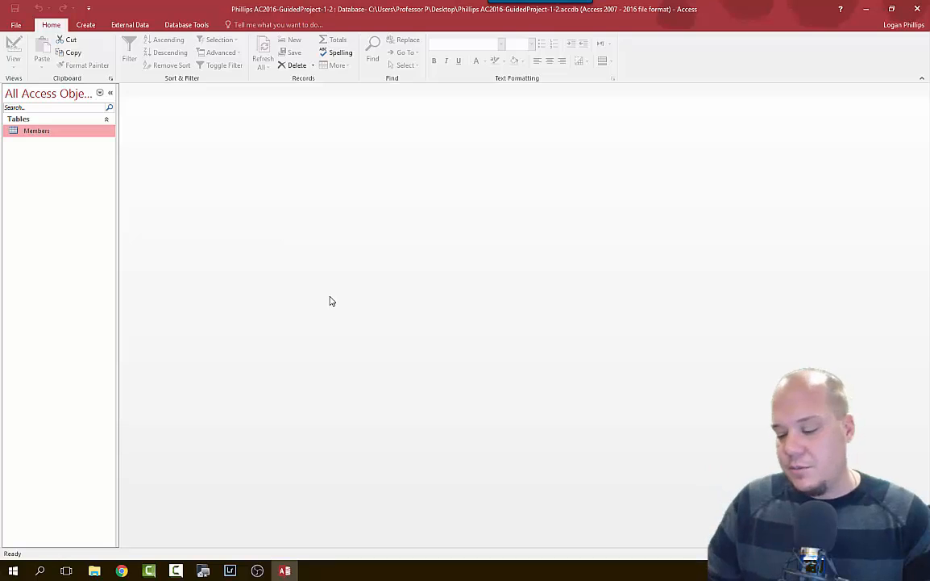